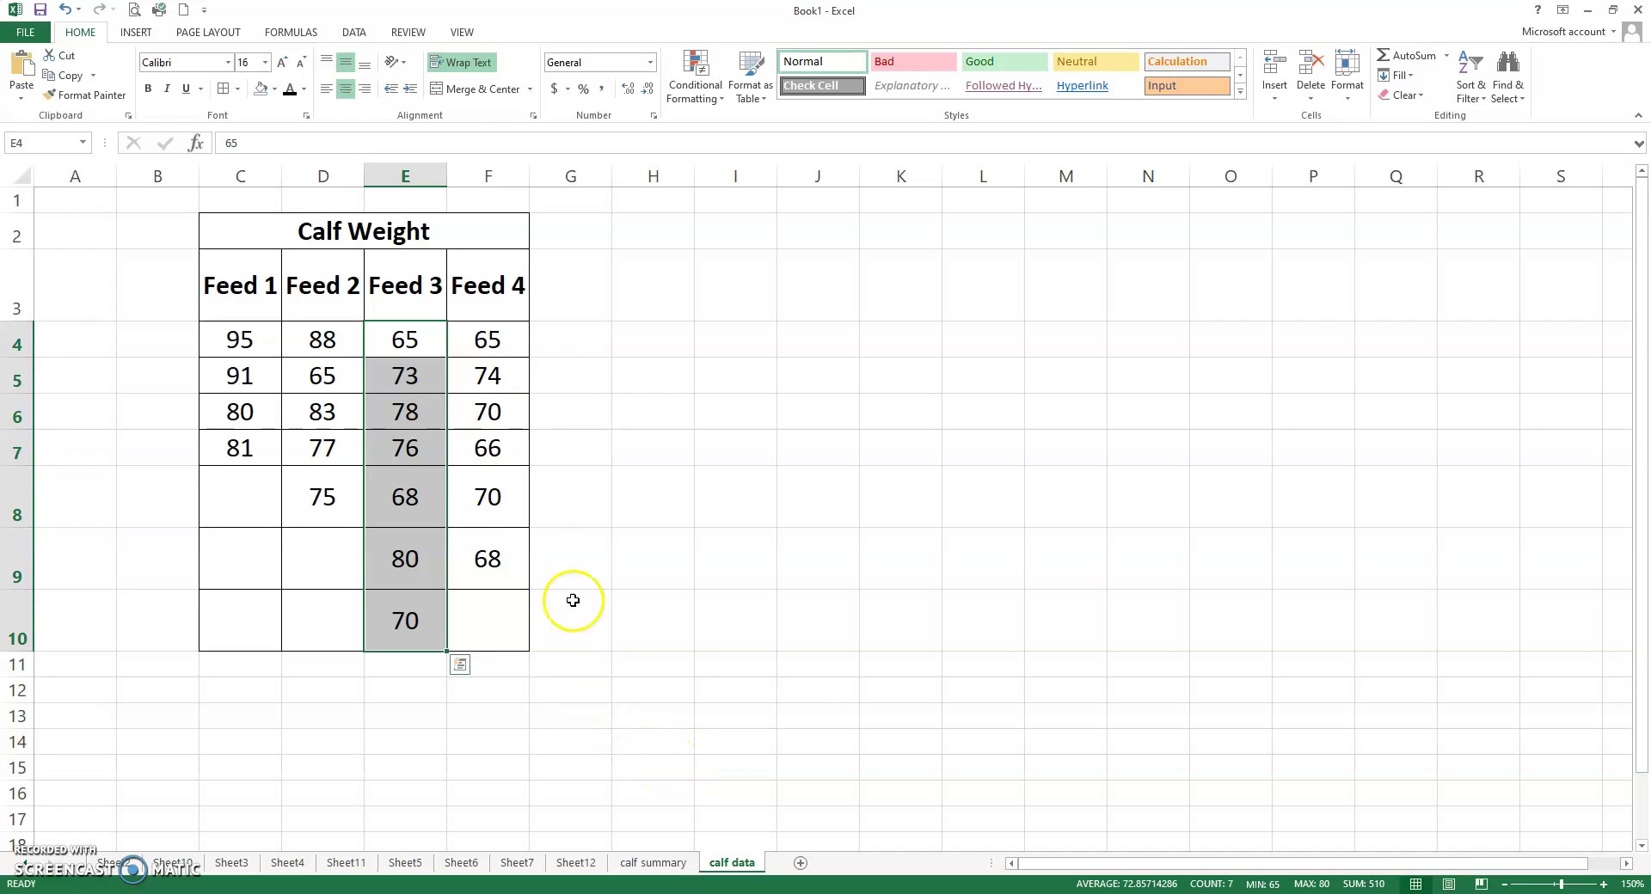
Review the single-factor ANOVA settings for range C3:F10, grouped by columns with first-row labels and alpha 0.05, and cancel without running it
{"action": "left_click", "coordinate": [356, 33]}
{"action": "left_click", "coordinate": [1171, 57]}
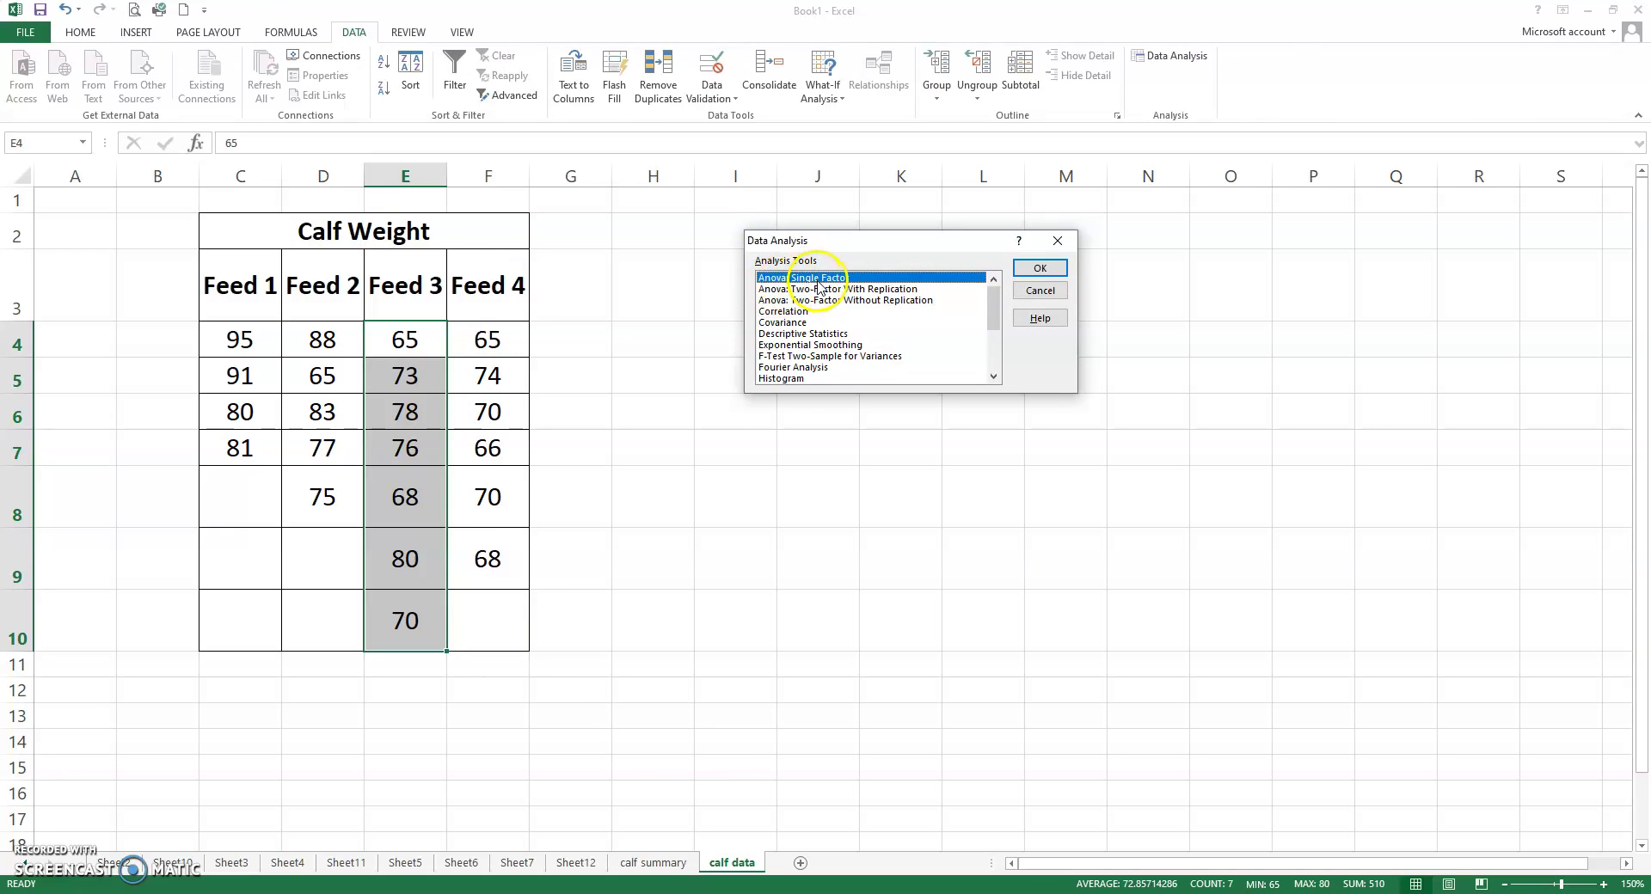
{"action": "left_click", "coordinate": [1039, 270]}
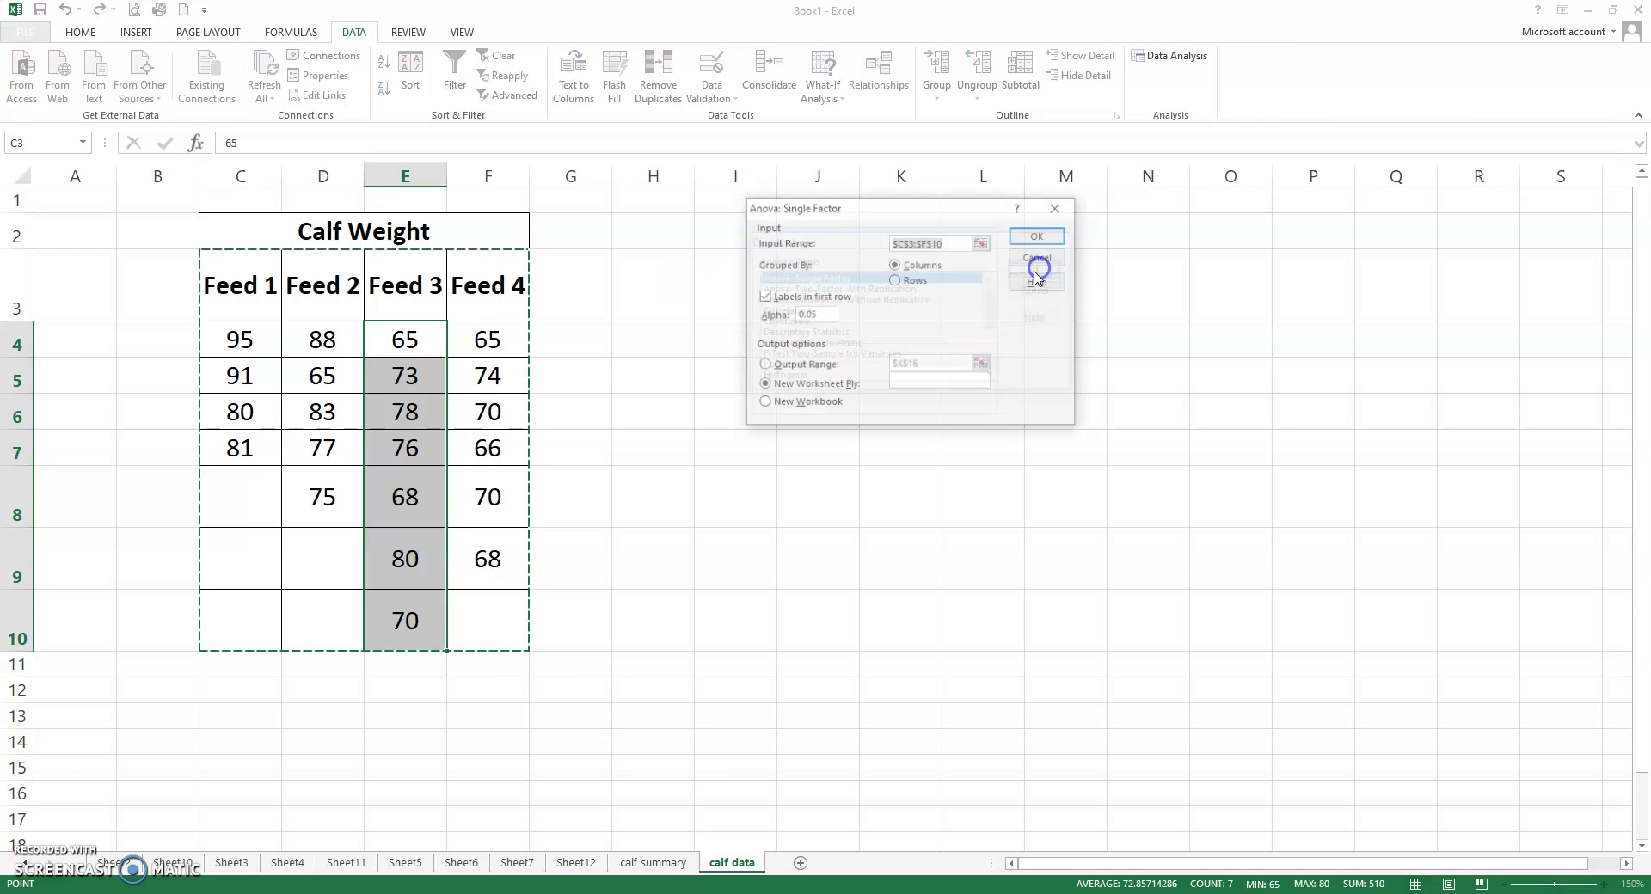
{"action": "left_click_drag", "start_coordinate": [229, 280], "coordinate": [471, 628]}
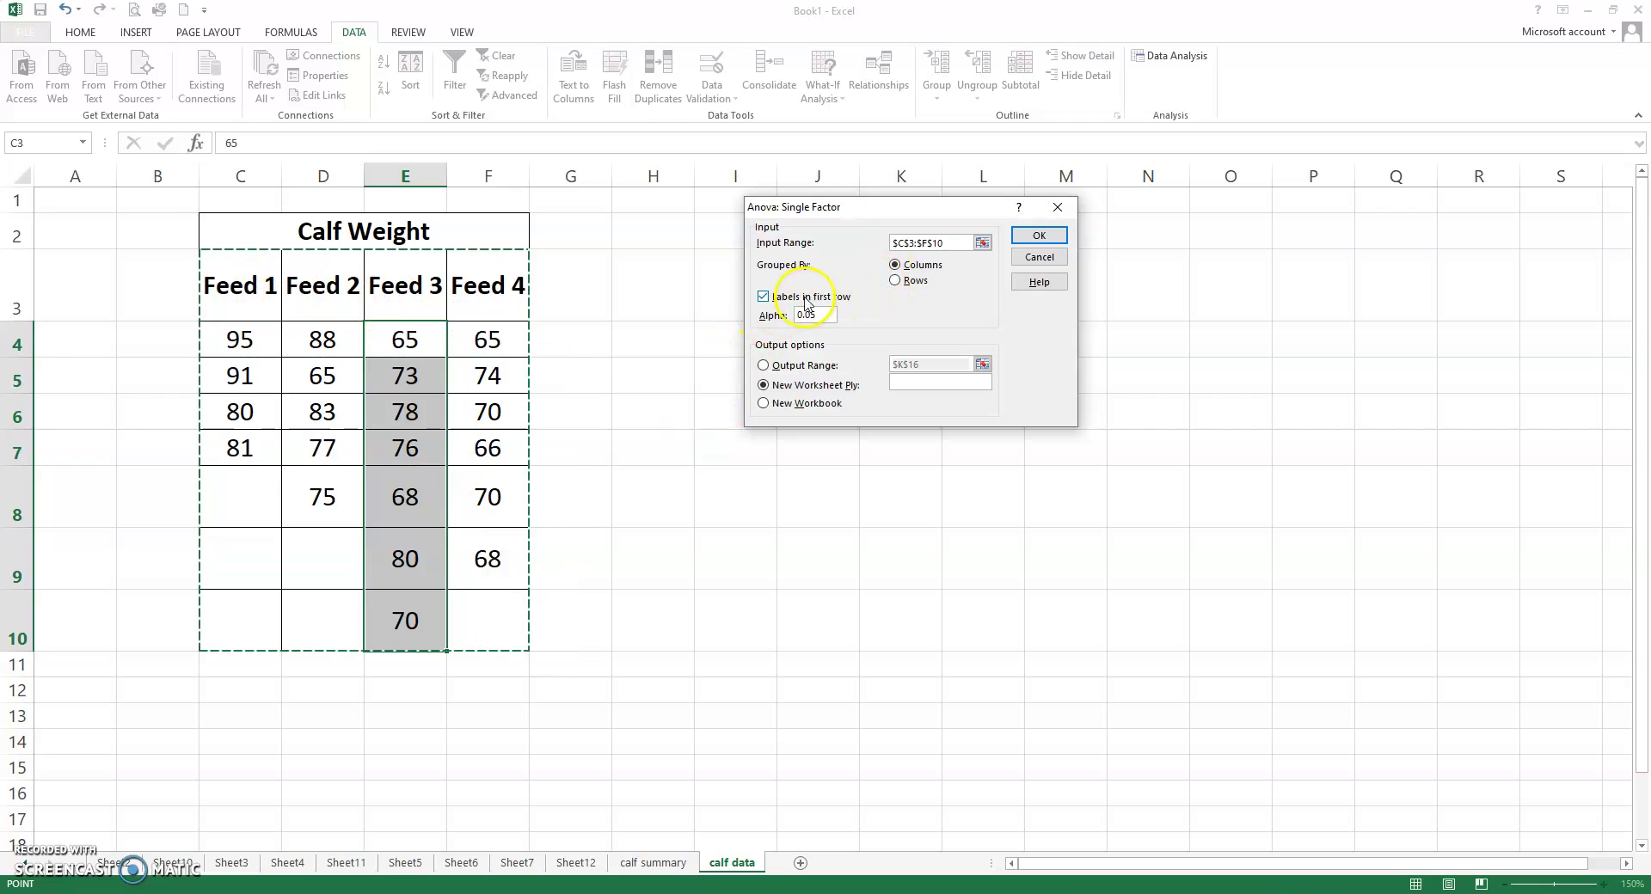
{"action": "left_click", "coordinate": [767, 299]}
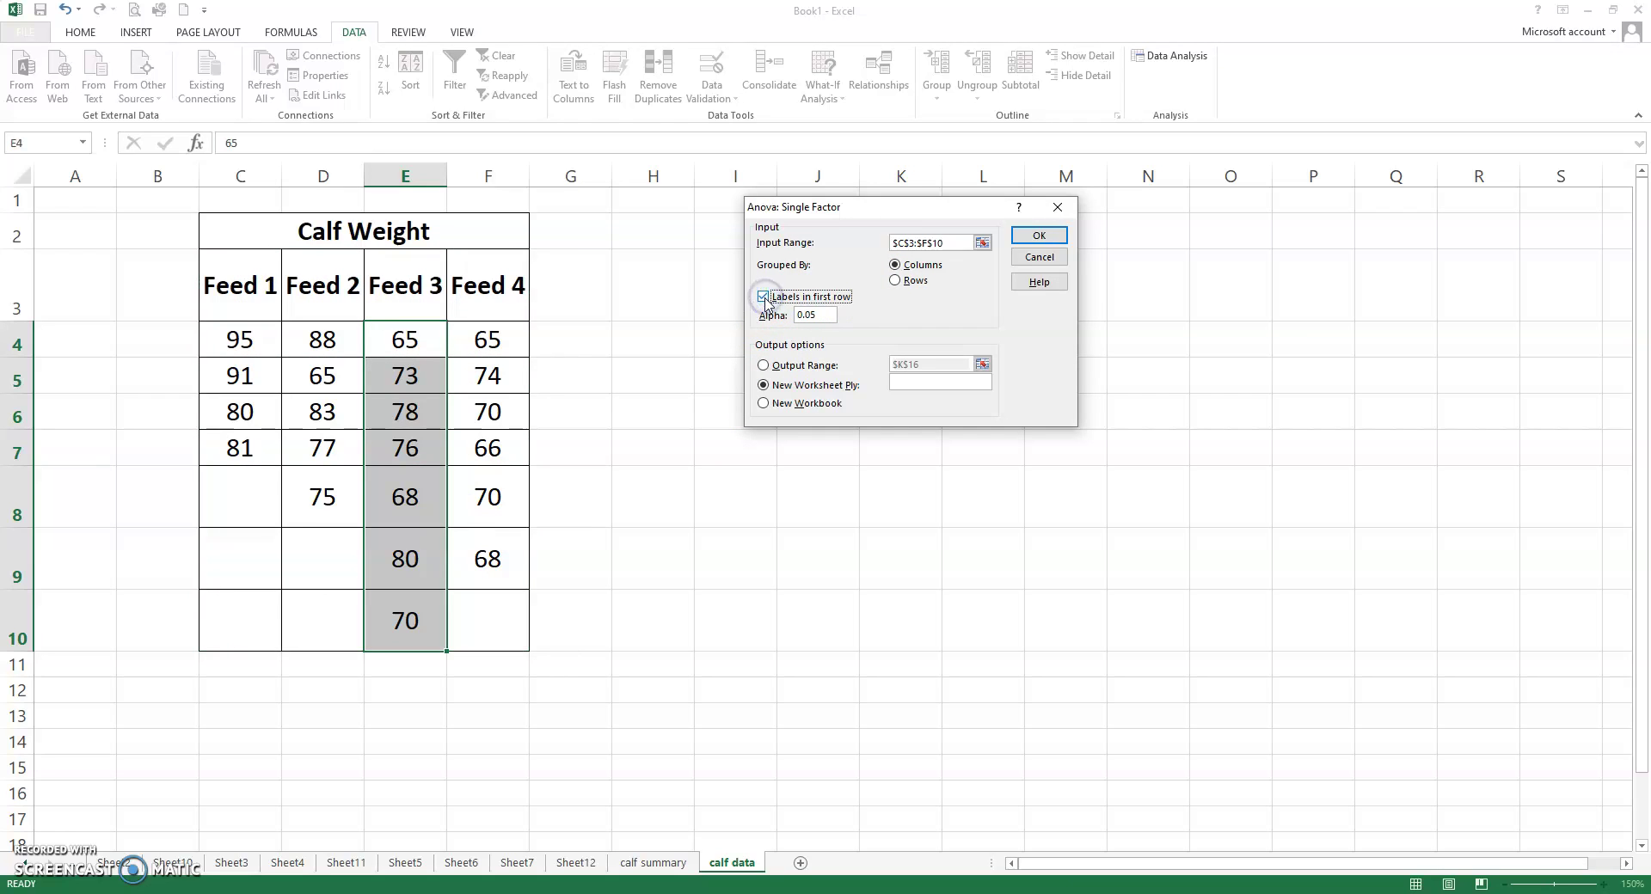
{"action": "left_click", "coordinate": [821, 316]}
{"action": "left_click", "coordinate": [1039, 256]}
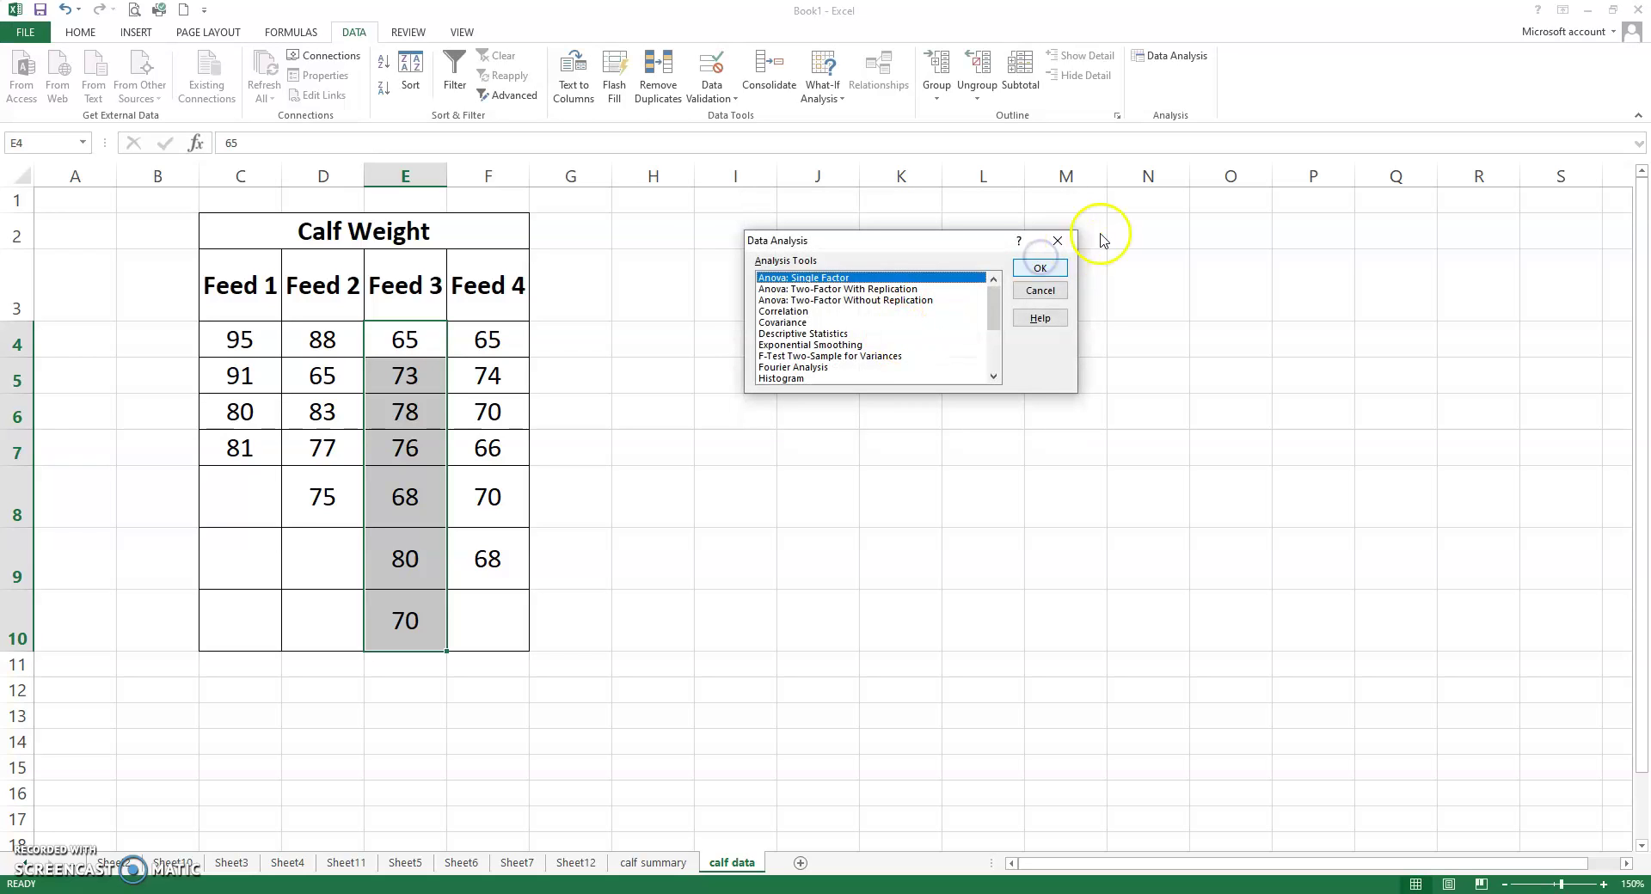
{"action": "left_click", "coordinate": [1042, 290]}
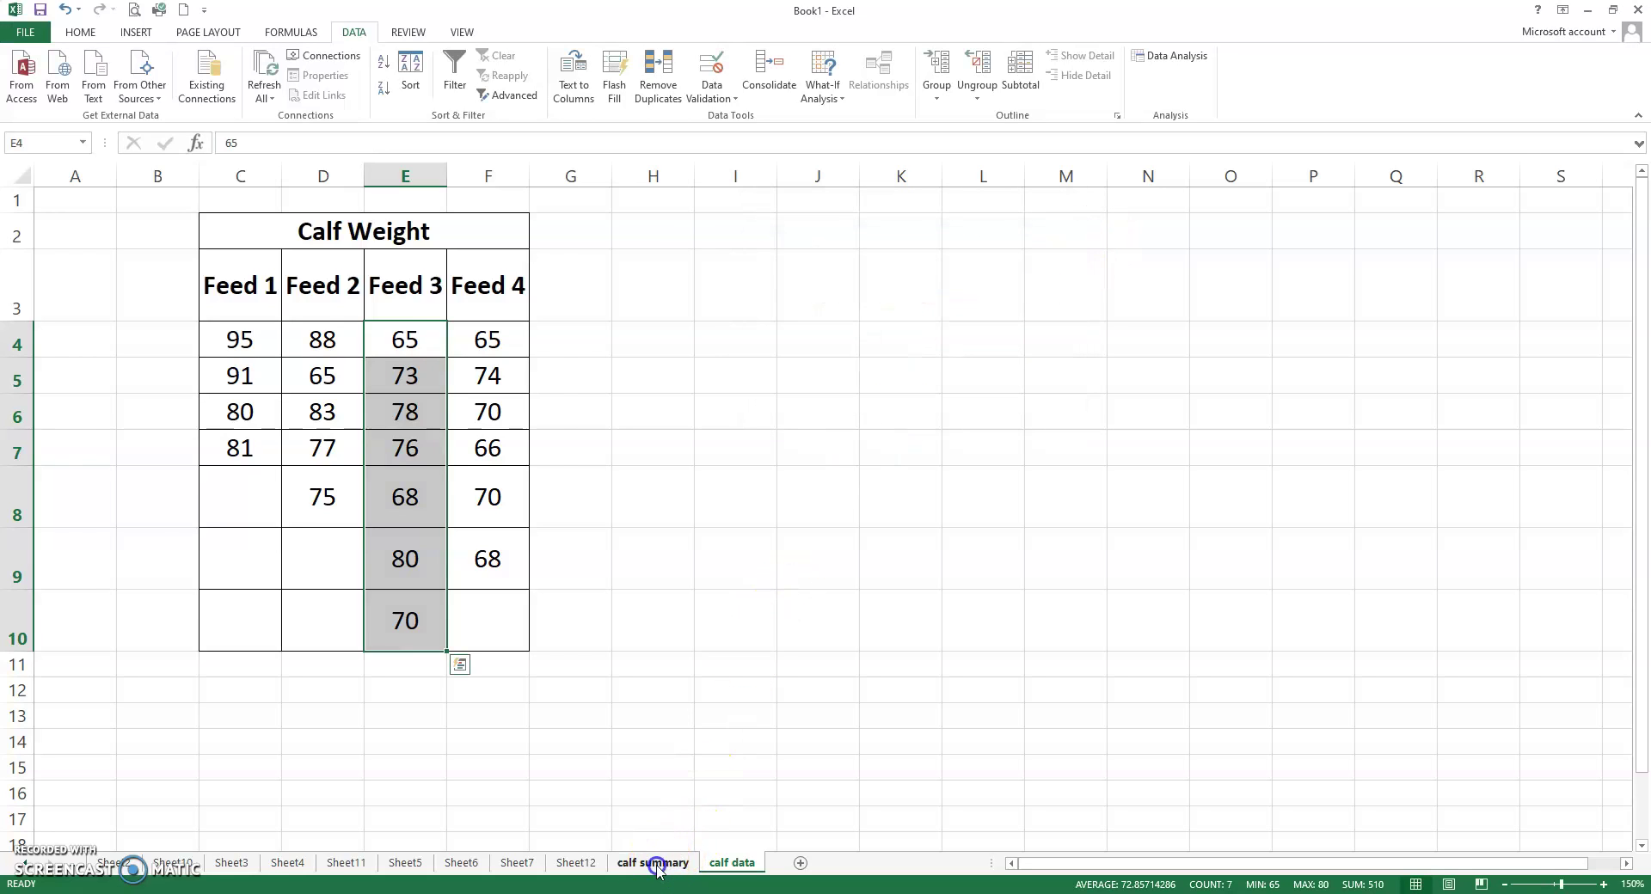
Open the calf summary sheet and examine the four feed groups and their counts in the SUMMARY table
{"action": "left_click", "coordinate": [656, 863]}
{"action": "left_click", "coordinate": [869, 340]}
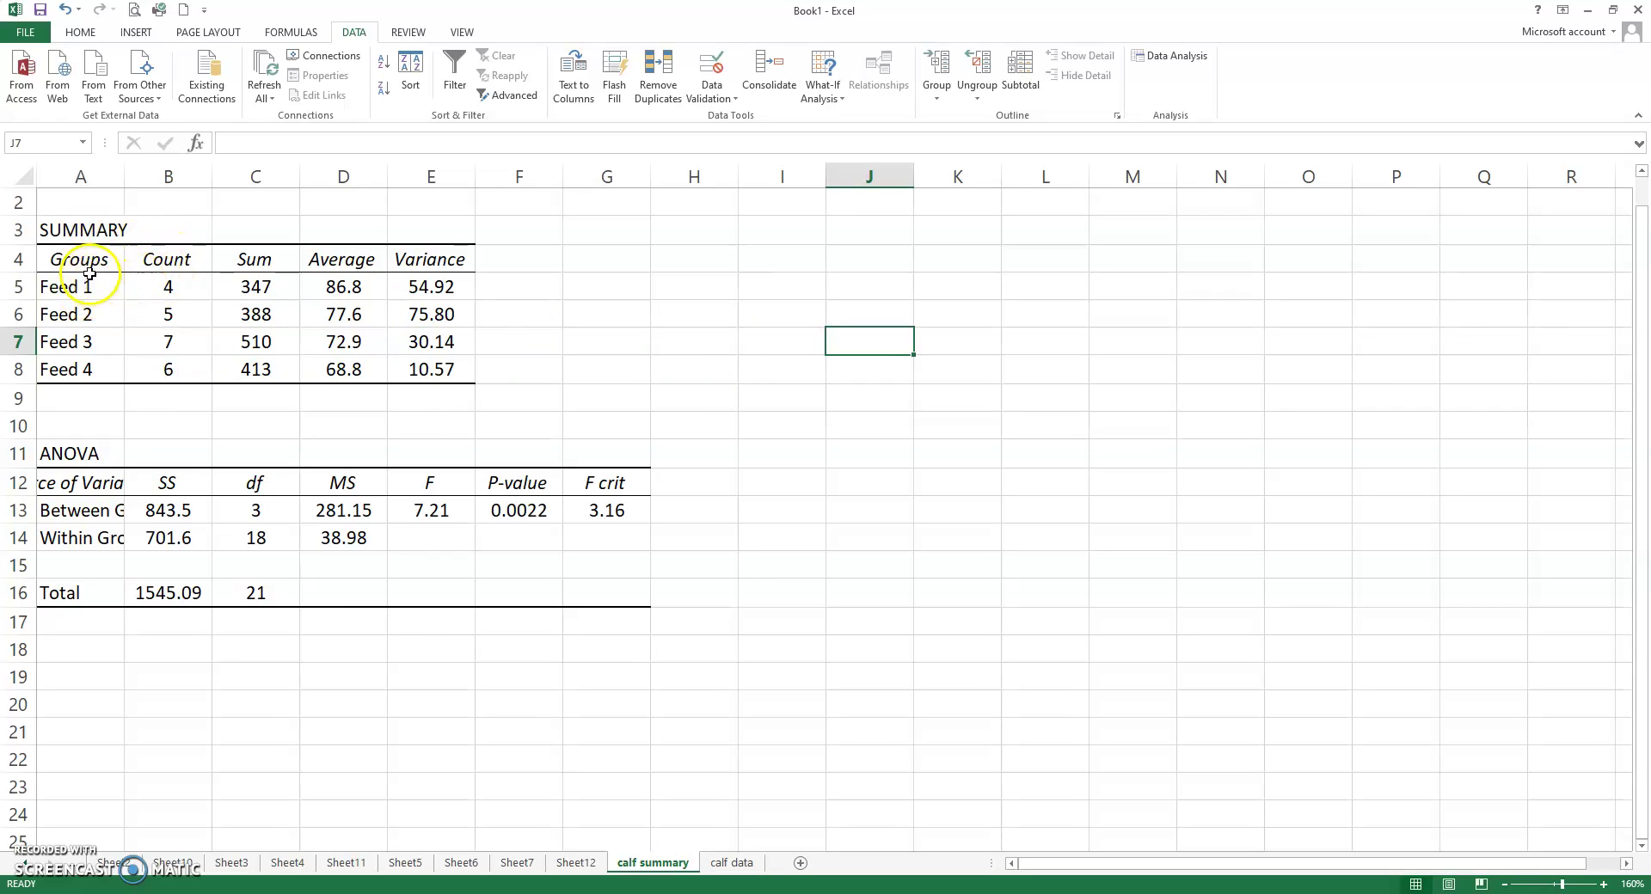
{"action": "left_click_drag", "start_coordinate": [86, 288], "coordinate": [82, 357]}
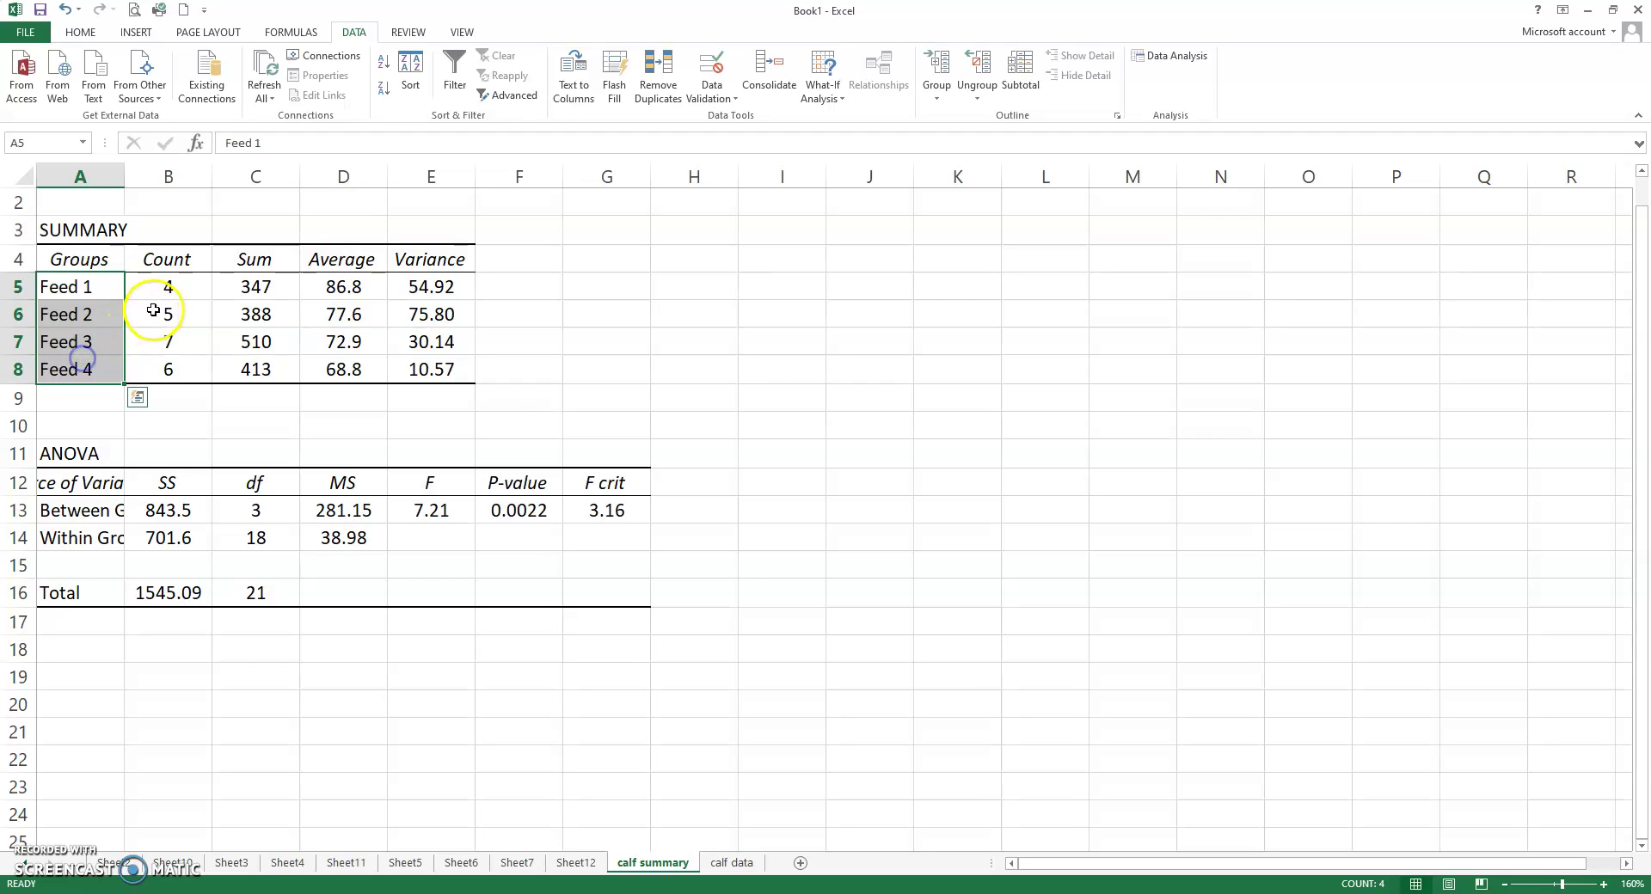
{"action": "left_click_drag", "start_coordinate": [159, 282], "coordinate": [161, 368]}
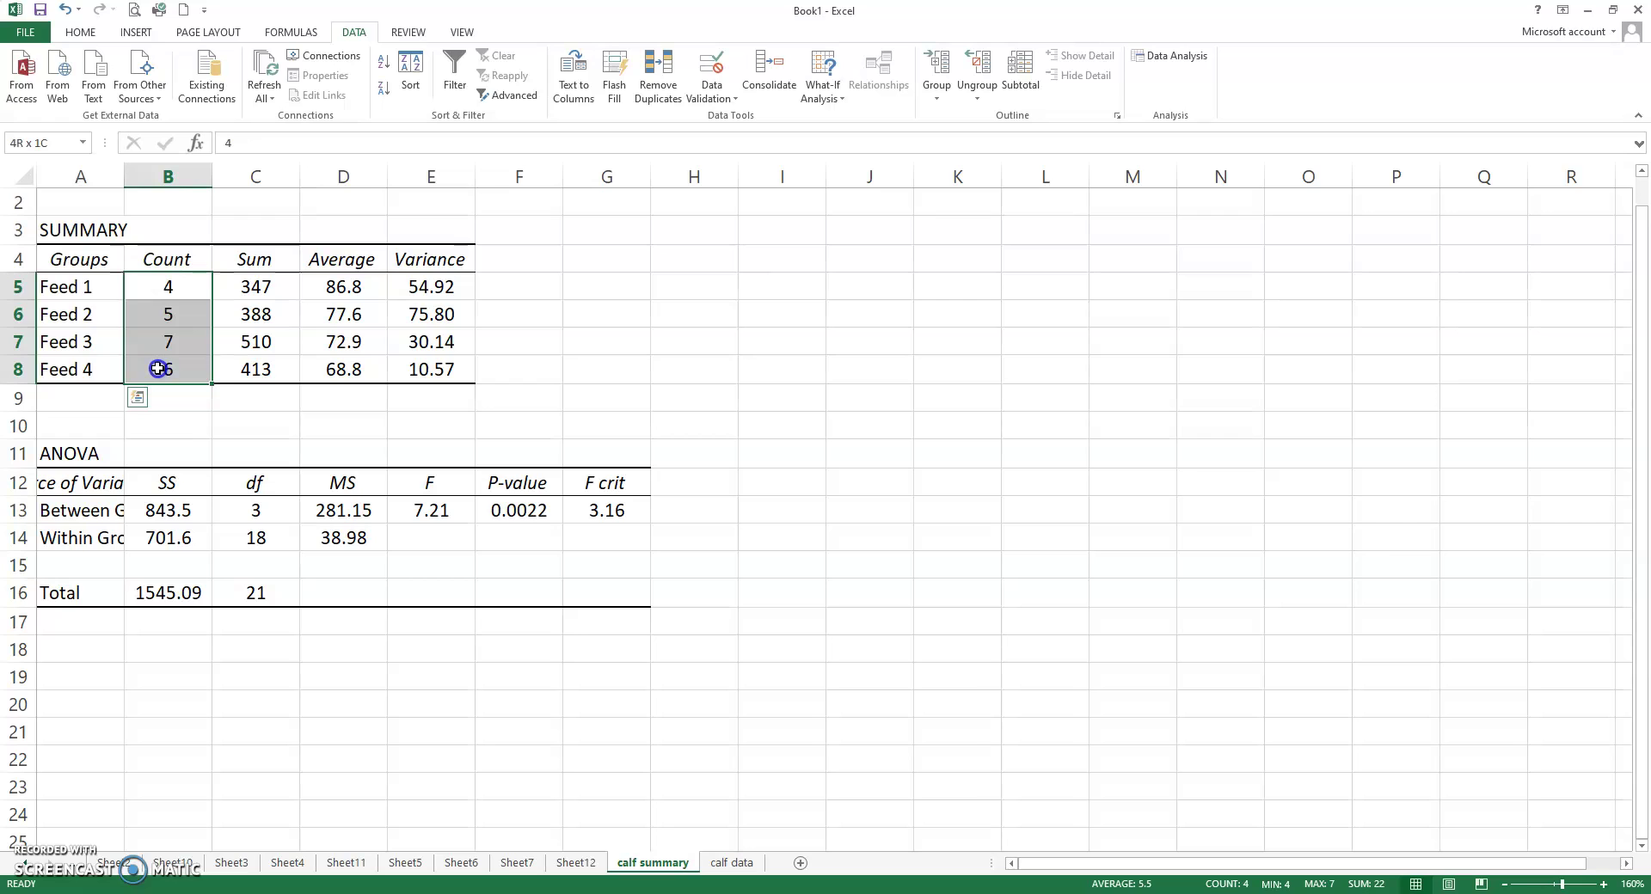
Try a yellow font colour on the average values in D5:D8 and restore the automatic colour
{"action": "left_click_drag", "start_coordinate": [339, 287], "coordinate": [338, 357]}
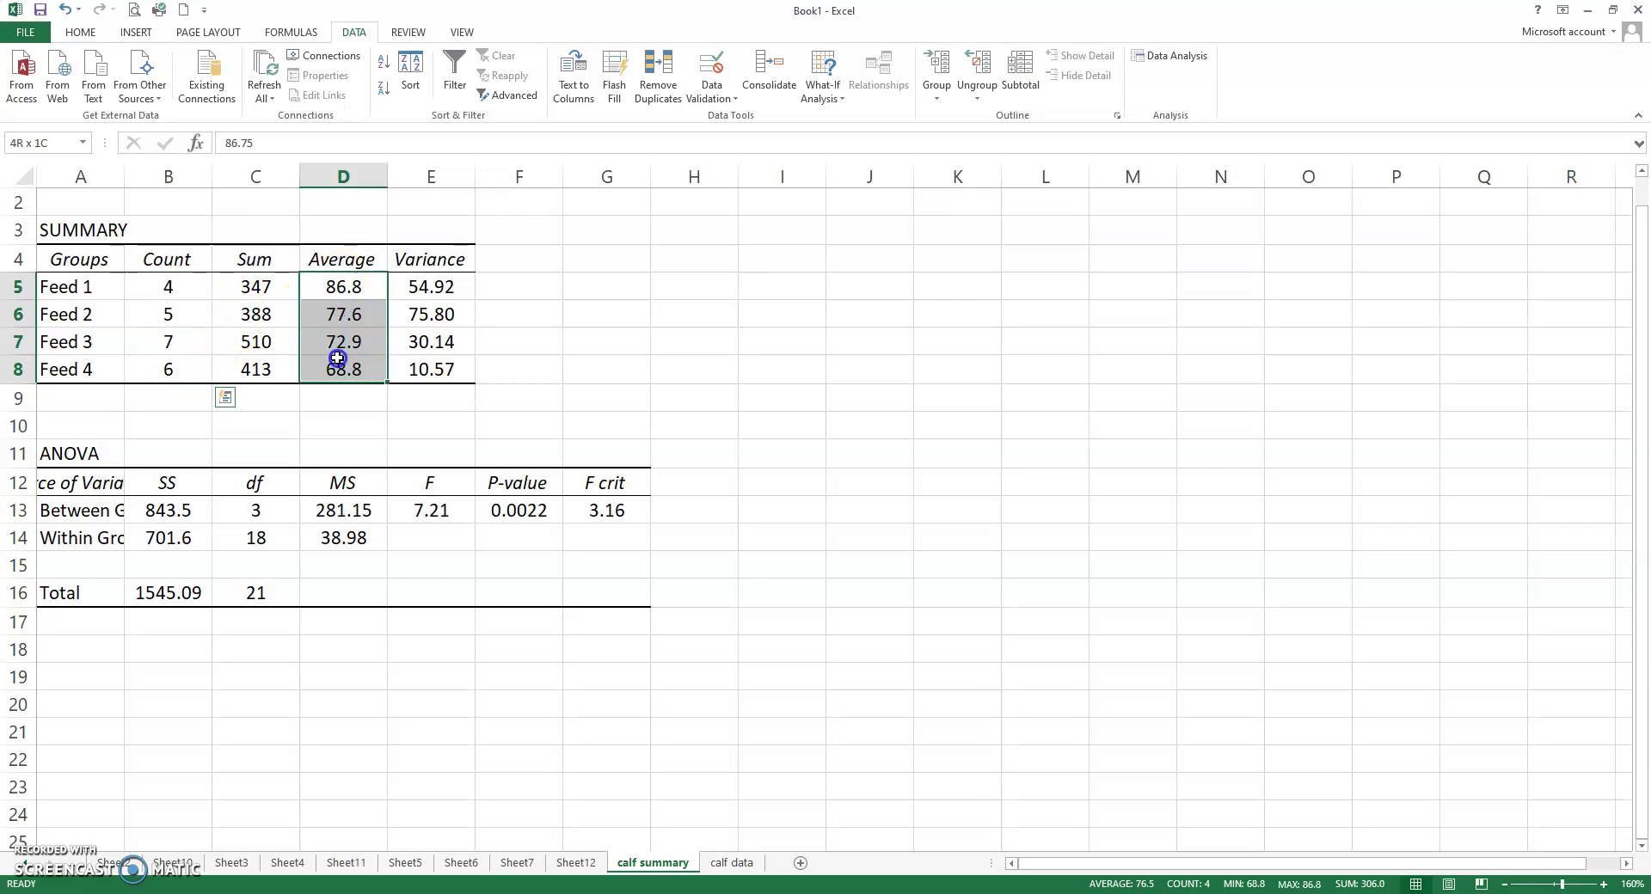
{"action": "left_click", "coordinate": [80, 31]}
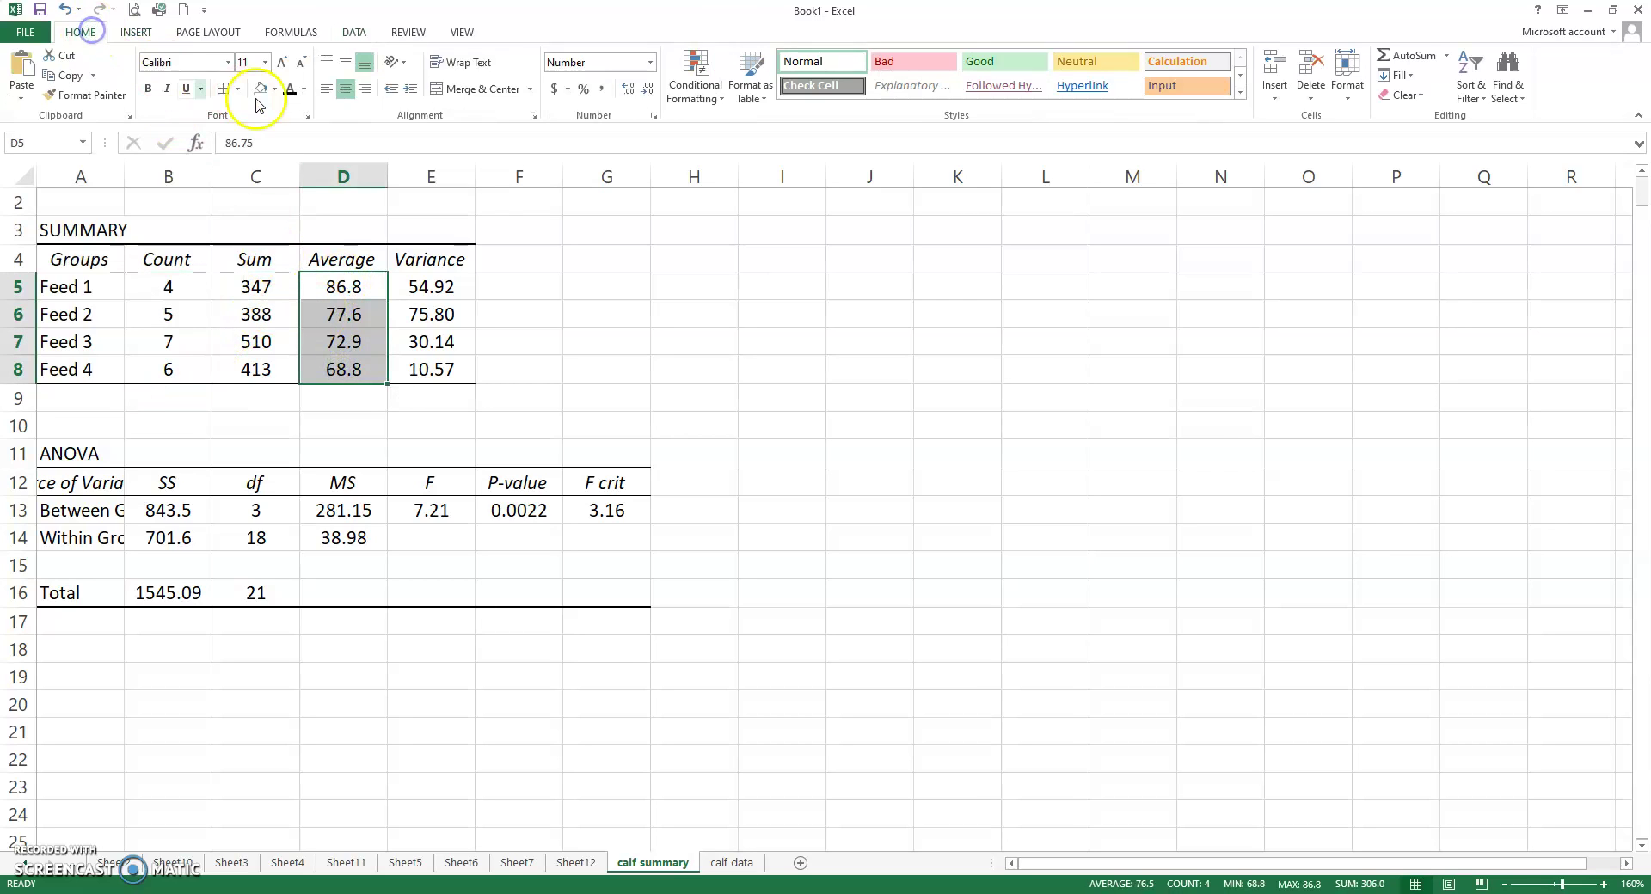
{"action": "left_click", "coordinate": [303, 88]}
{"action": "left_click", "coordinate": [334, 245]}
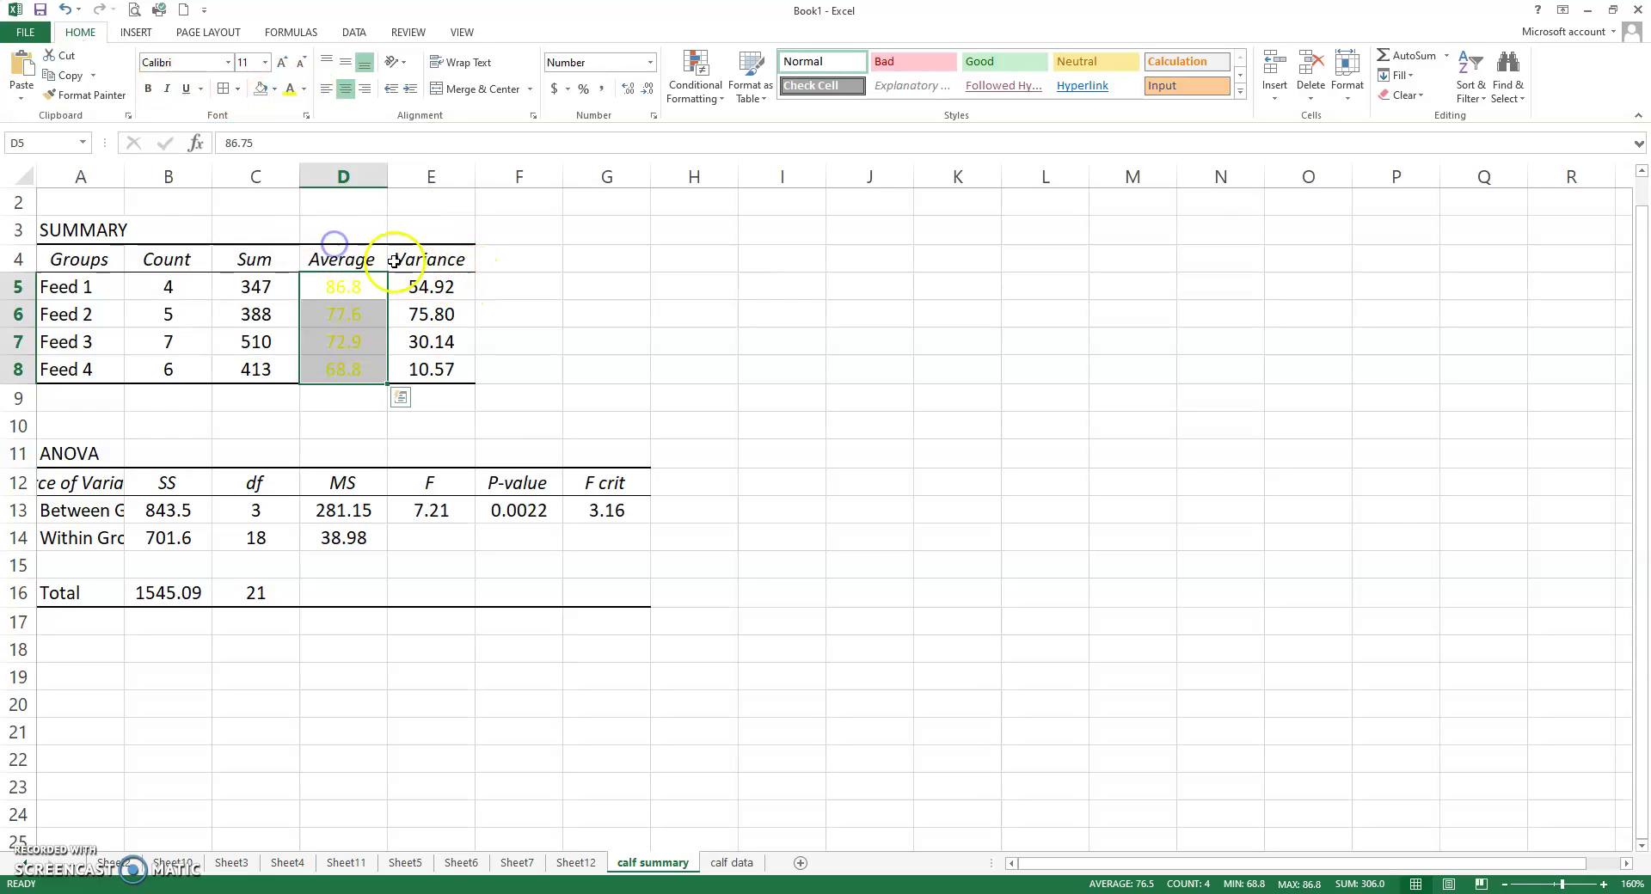
{"action": "left_click", "coordinate": [303, 89]}
{"action": "left_click", "coordinate": [313, 117]}
Highlight the four feed averages in D5:D8 with a yellow cell fill
{"action": "left_click", "coordinate": [274, 89]}
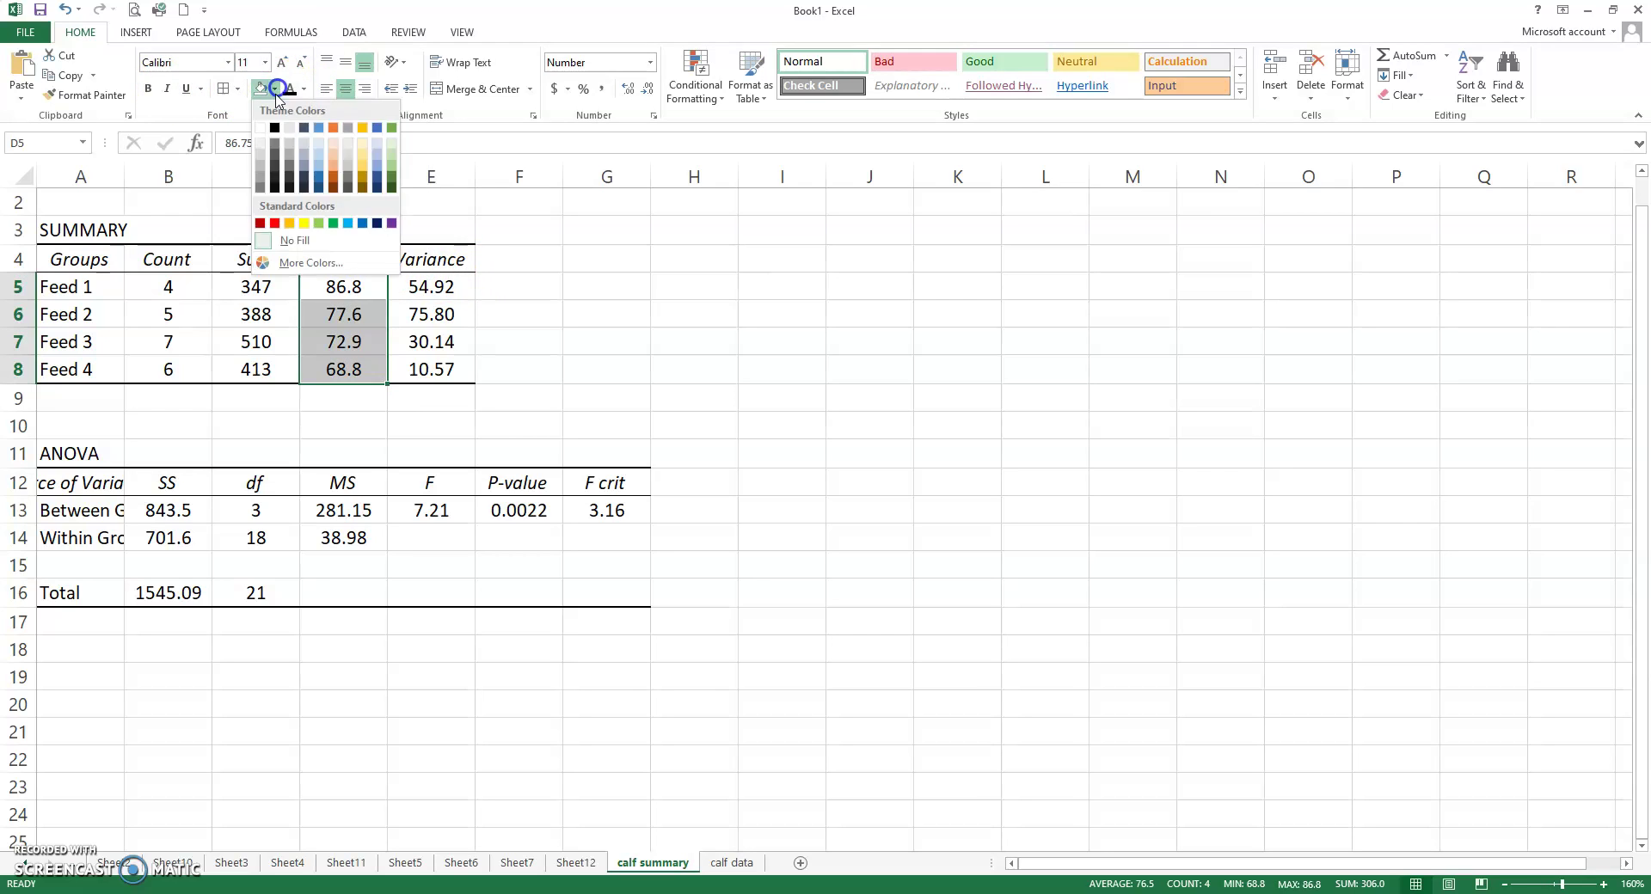
{"action": "left_click", "coordinate": [537, 258]}
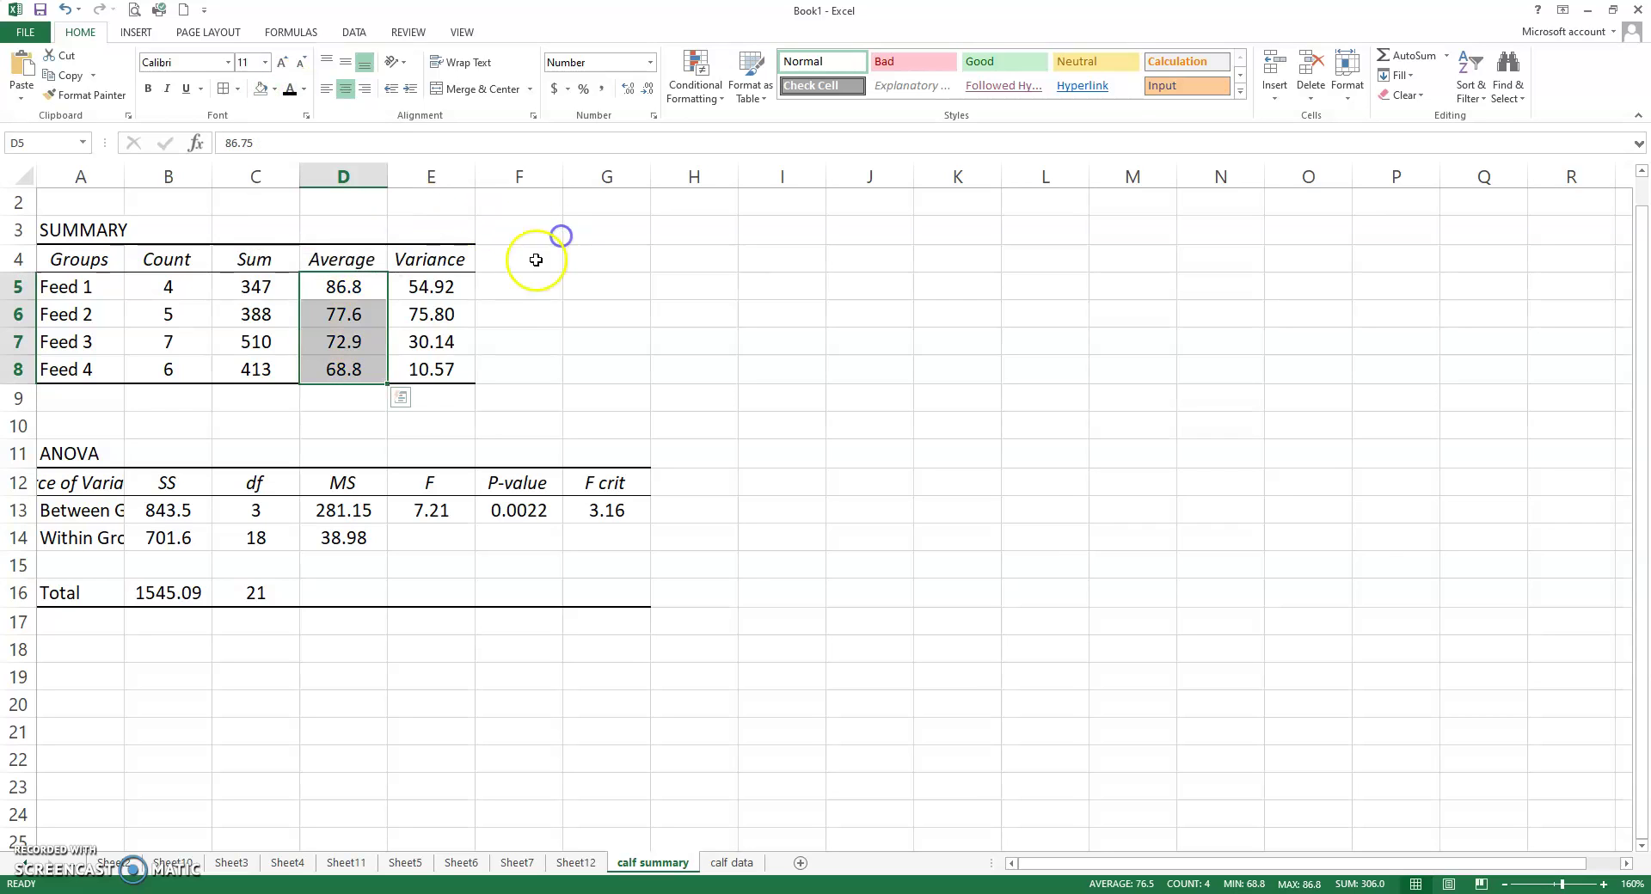
{"action": "left_click_drag", "start_coordinate": [609, 313], "coordinate": [646, 332]}
{"action": "left_click_drag", "start_coordinate": [361, 290], "coordinate": [347, 368]}
{"action": "left_click", "coordinate": [274, 88]}
{"action": "left_click", "coordinate": [599, 240]}
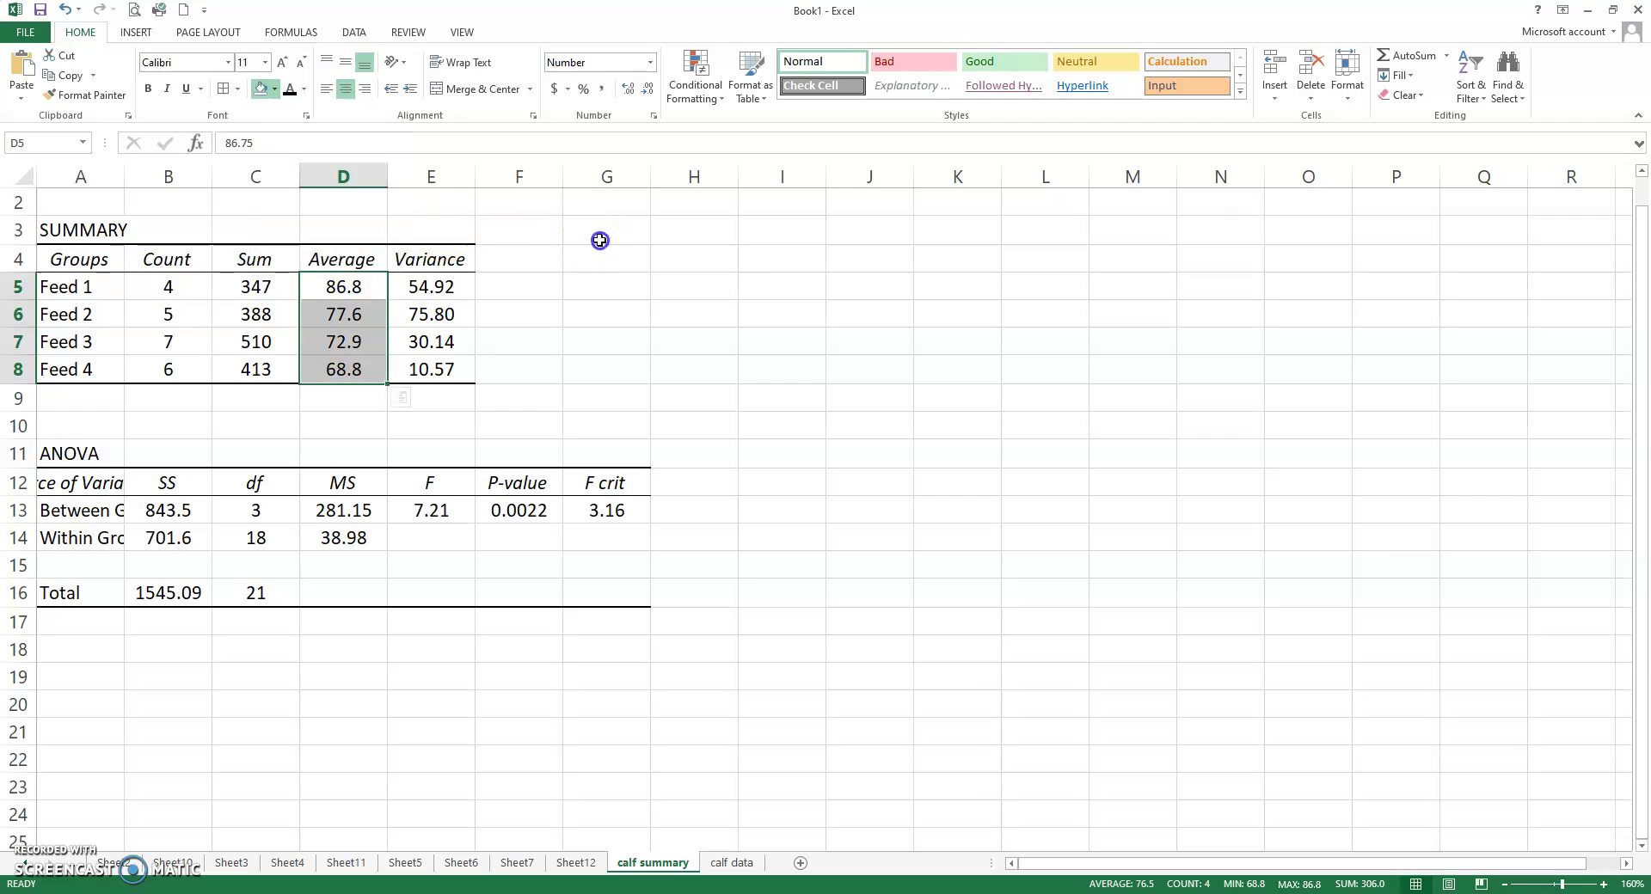
{"action": "left_click", "coordinate": [273, 88]}
{"action": "left_click", "coordinate": [304, 223]}
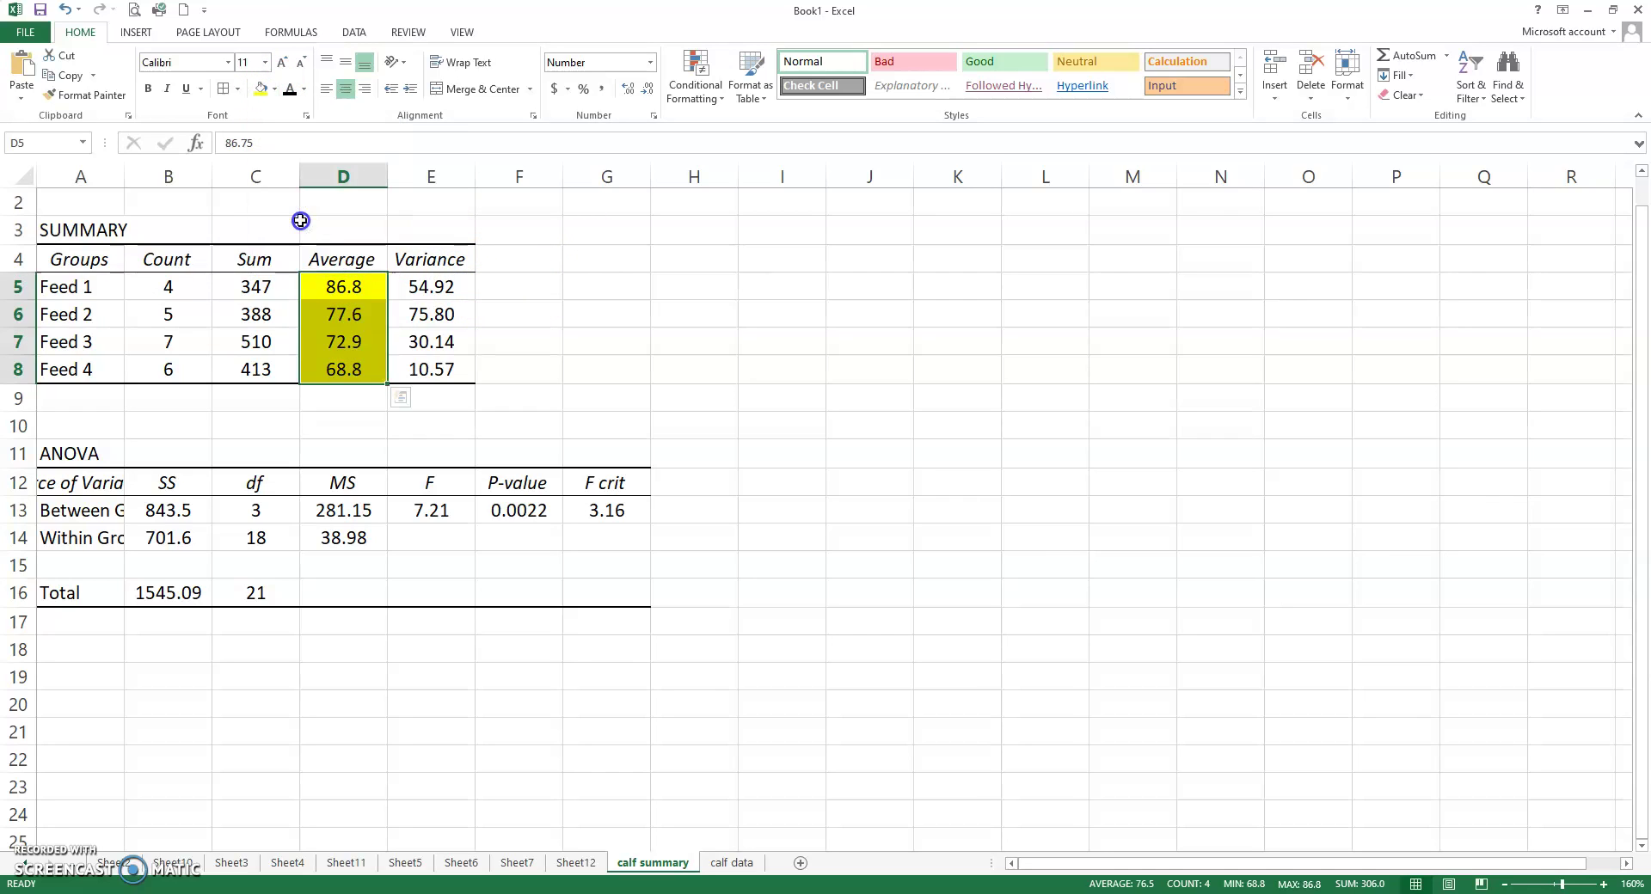
{"action": "left_click", "coordinate": [675, 284]}
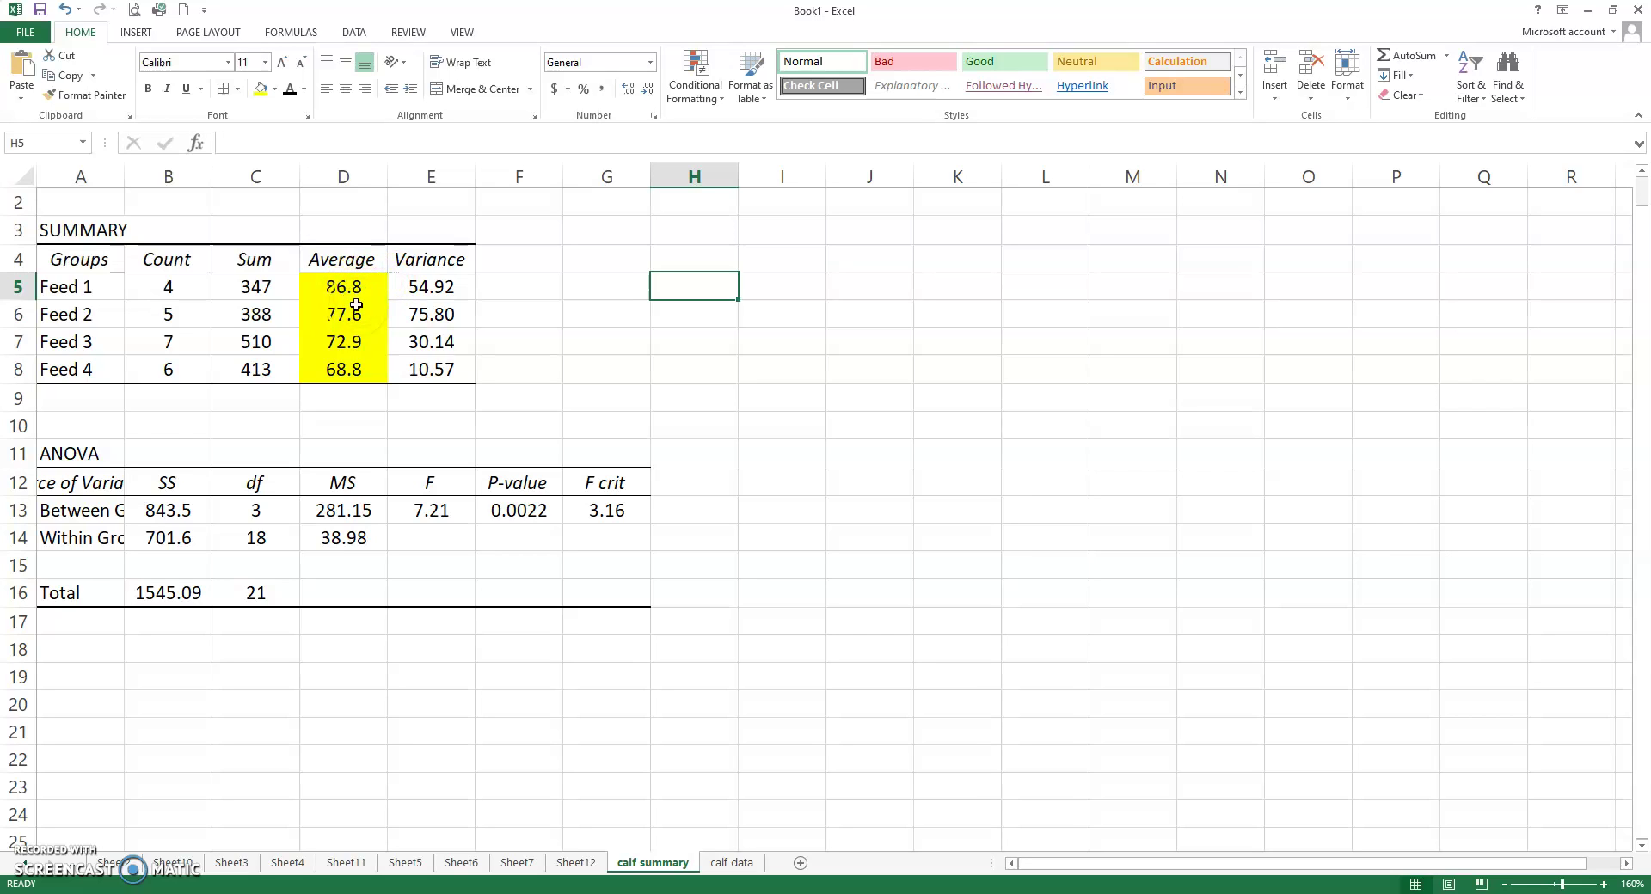
Autofit column A so the source-of-variation labels fit in full
{"action": "left_click", "coordinate": [335, 378]}
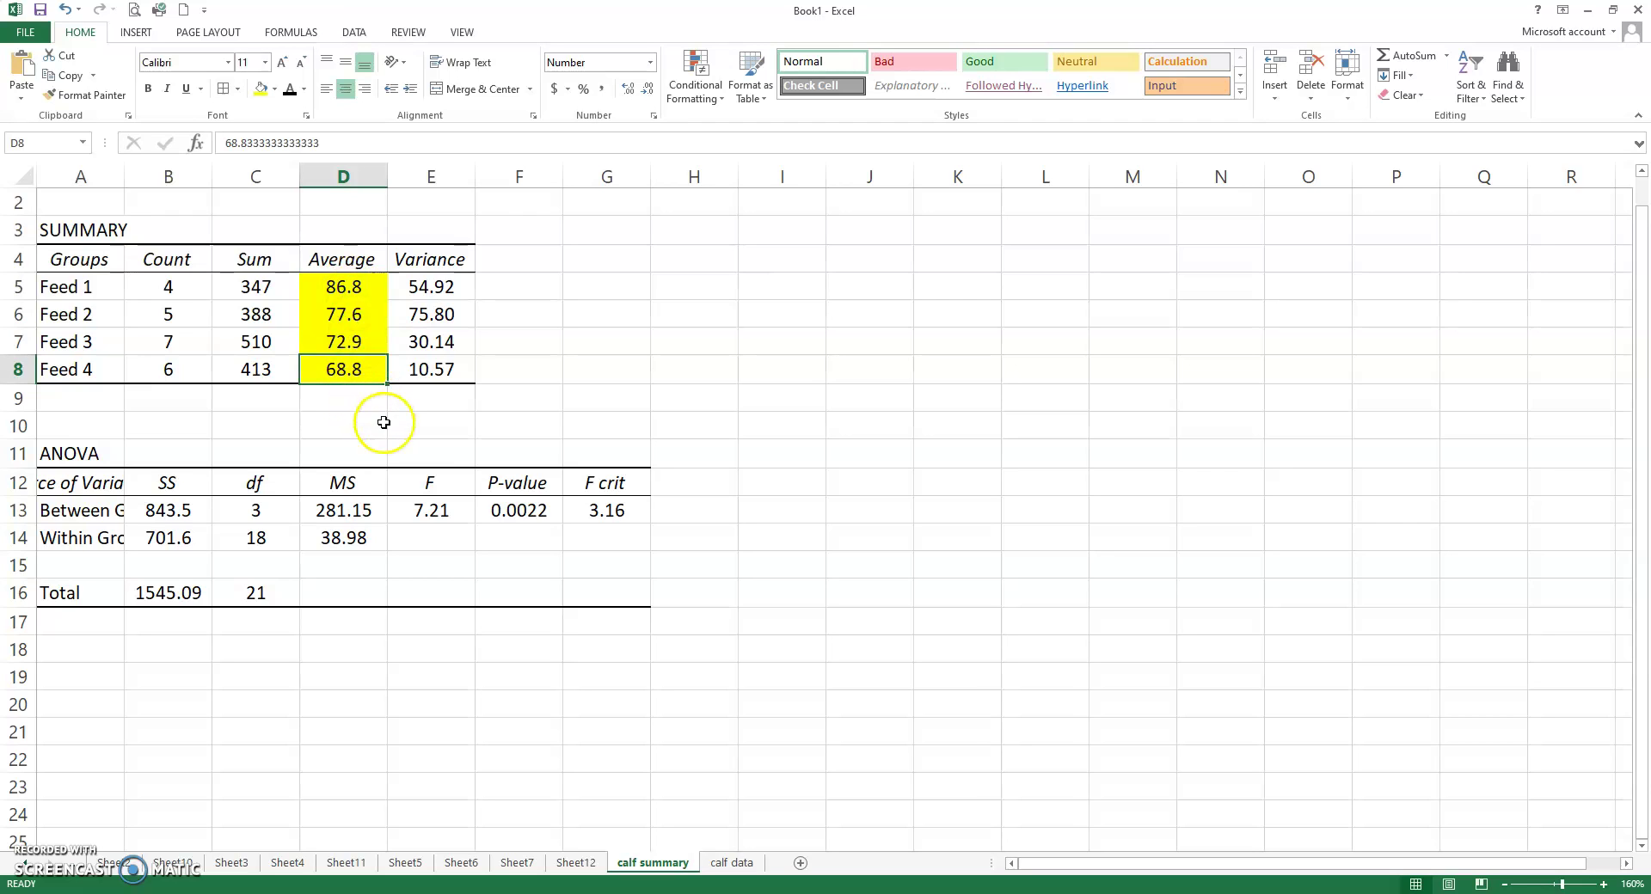
{"action": "left_click", "coordinate": [327, 423]}
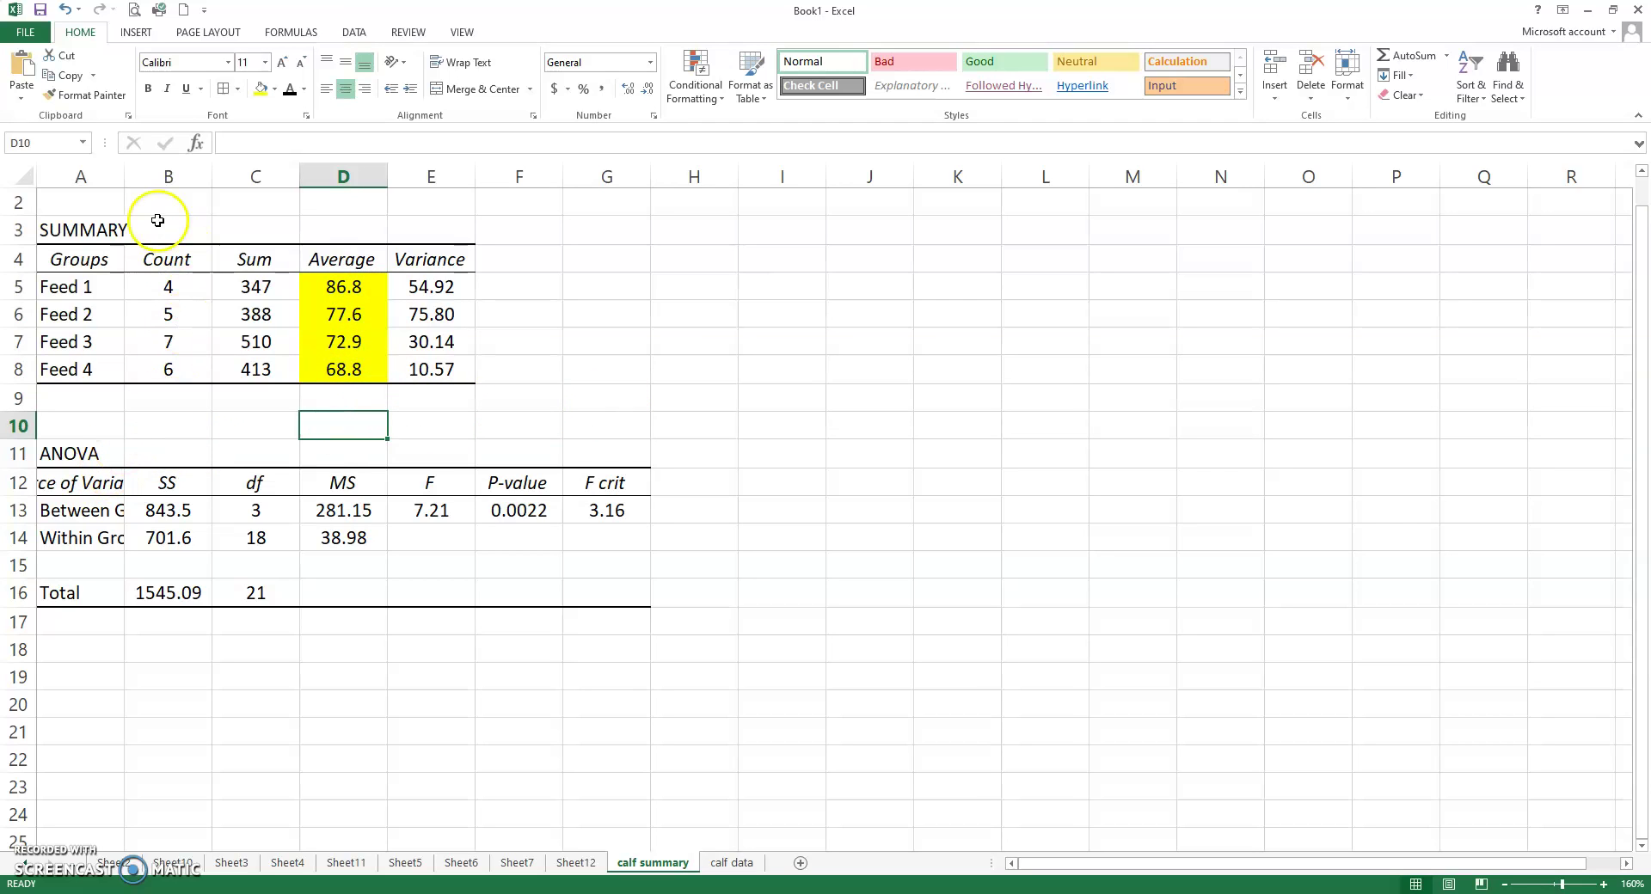
{"action": "double_click", "coordinate": [125, 176]}
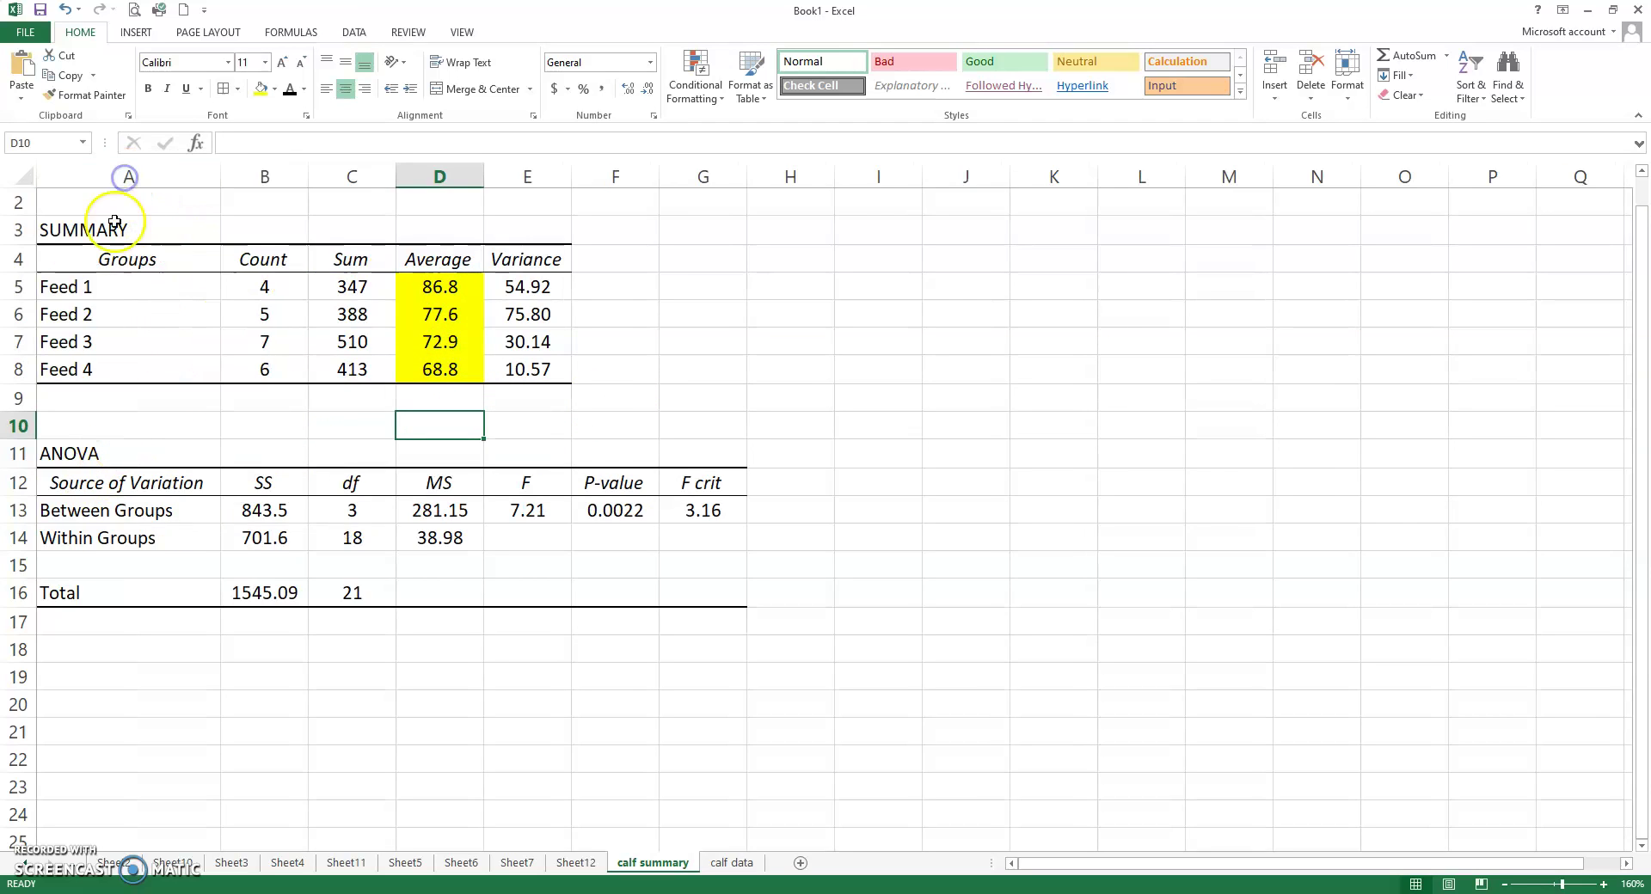
Rename the ANOVA row labels Between Groups and Within Groups to "Treatments" and "Error" in A13:A14
{"action": "left_click", "coordinate": [176, 513]}
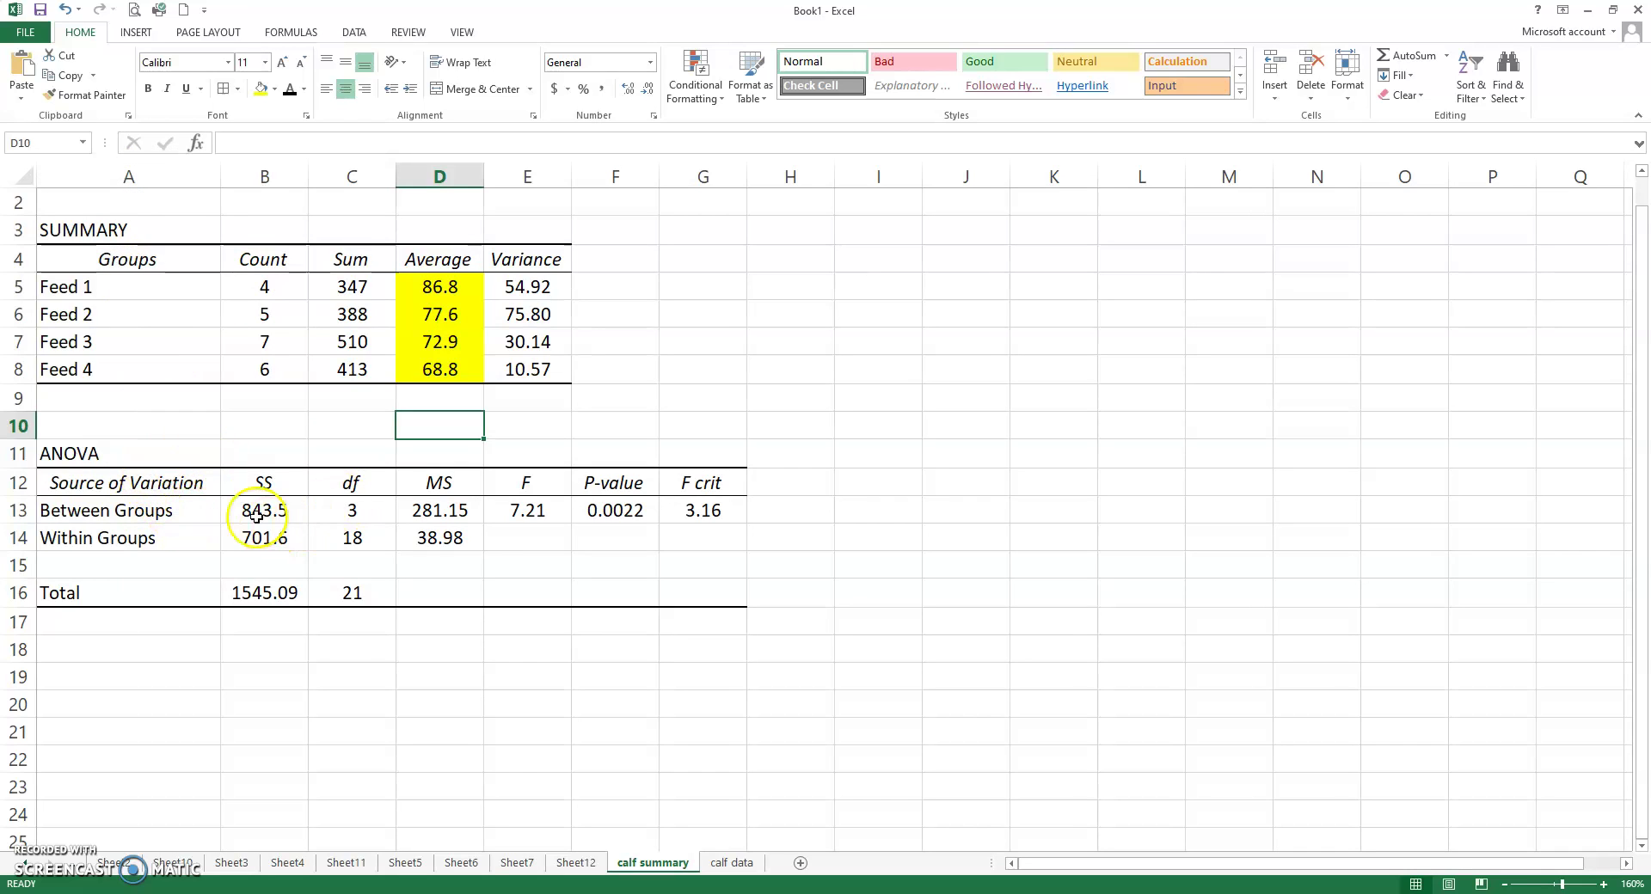
{"action": "left_click", "coordinate": [165, 512]}
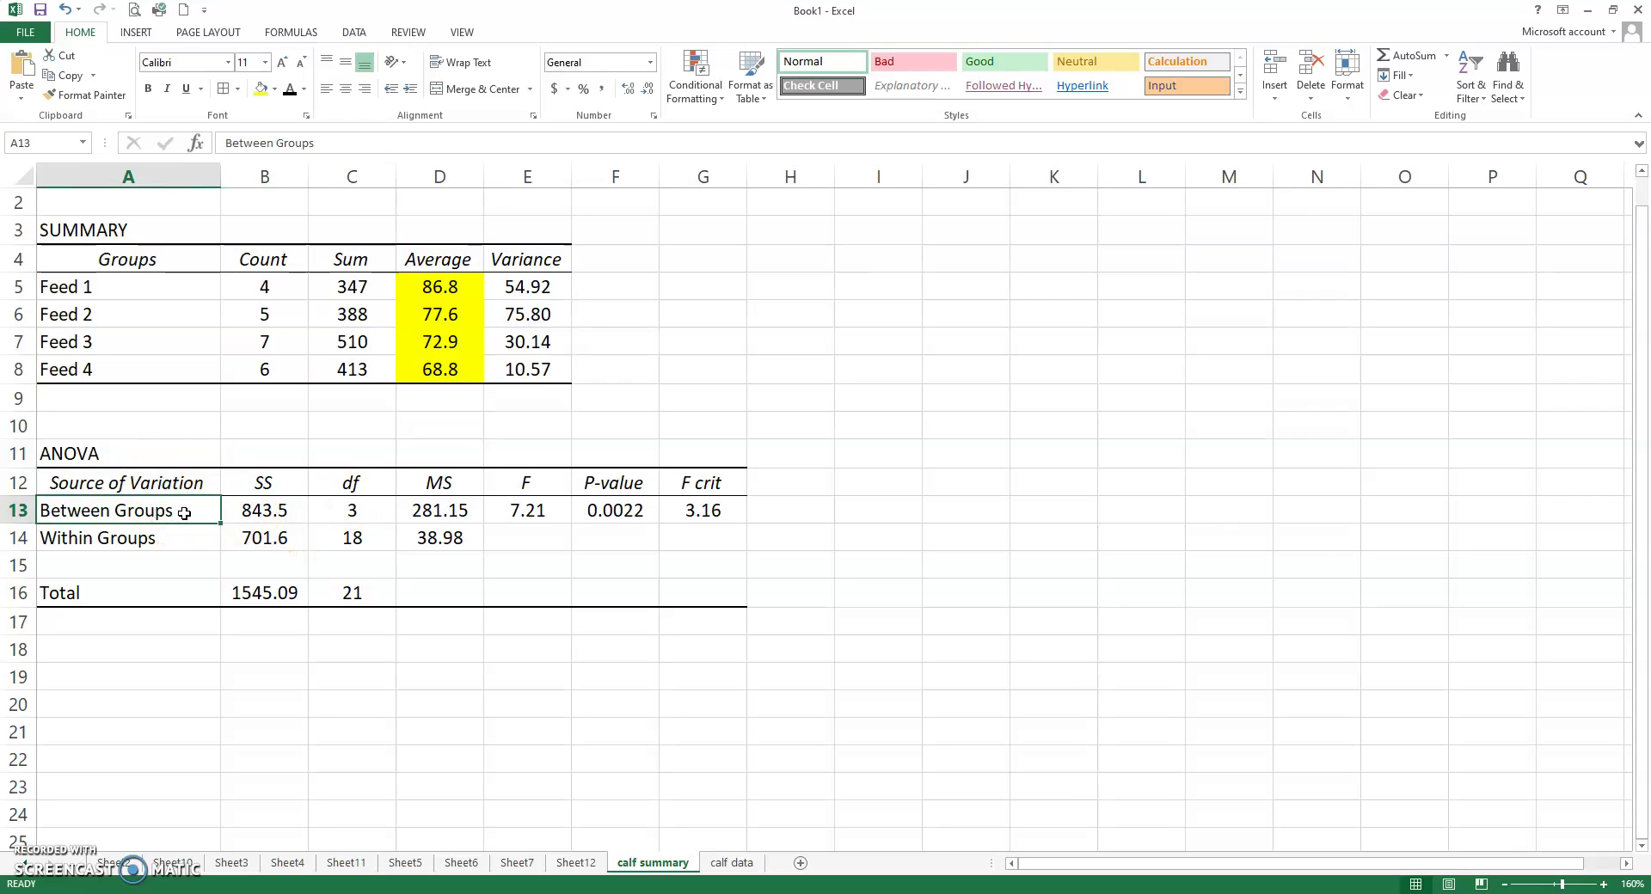
{"action": "type", "text": "Treatments"}
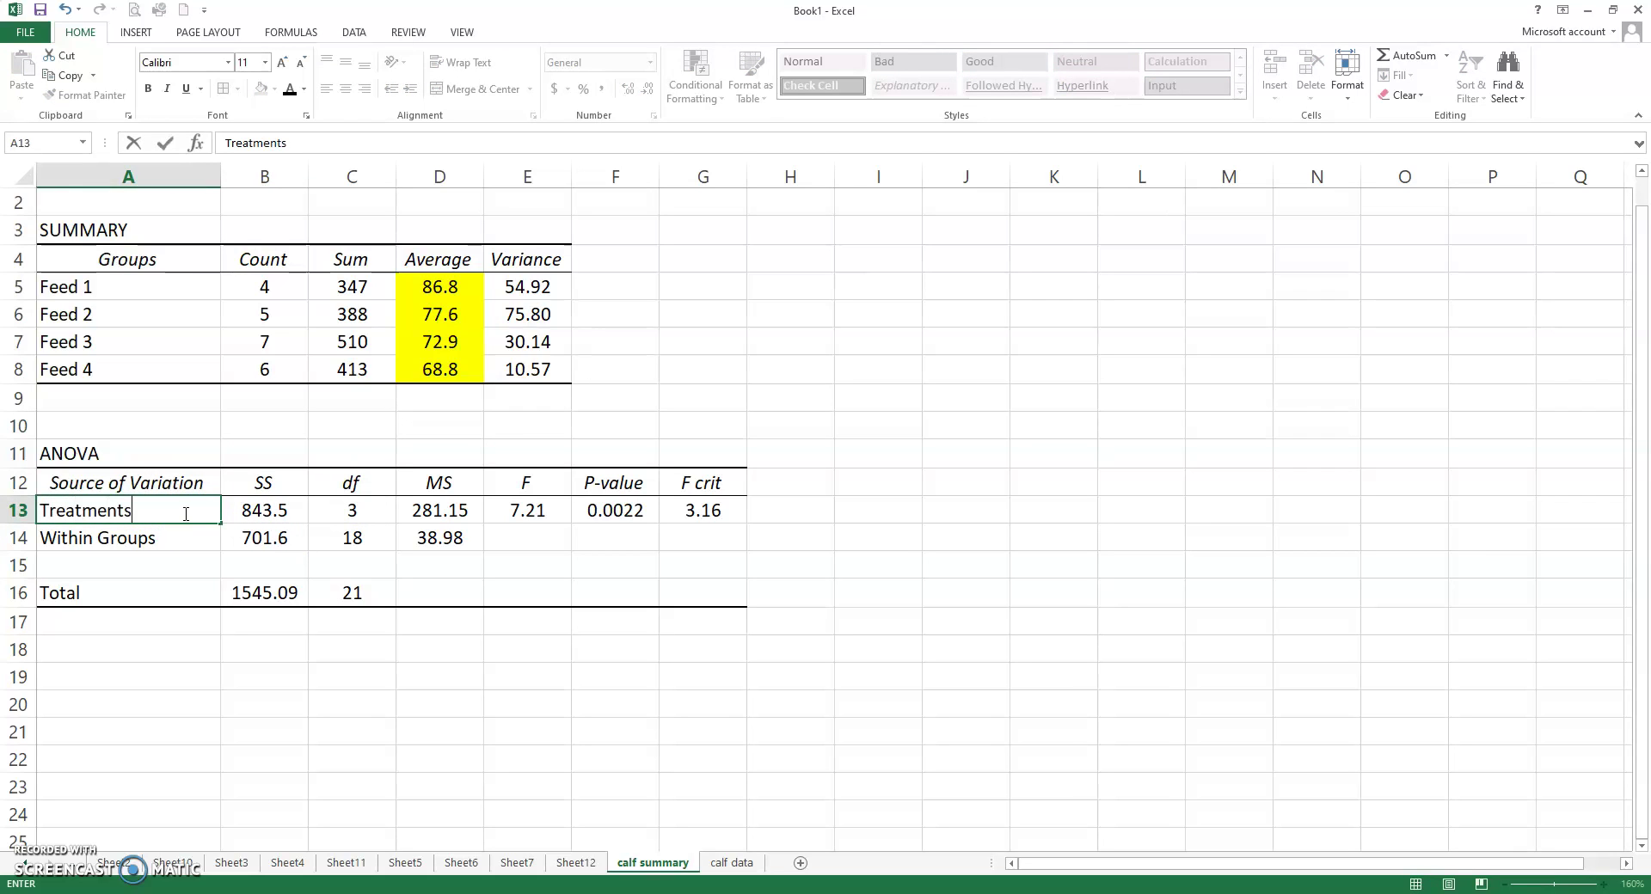
{"action": "key", "text": "Return"}
{"action": "type", "text": "Error"}
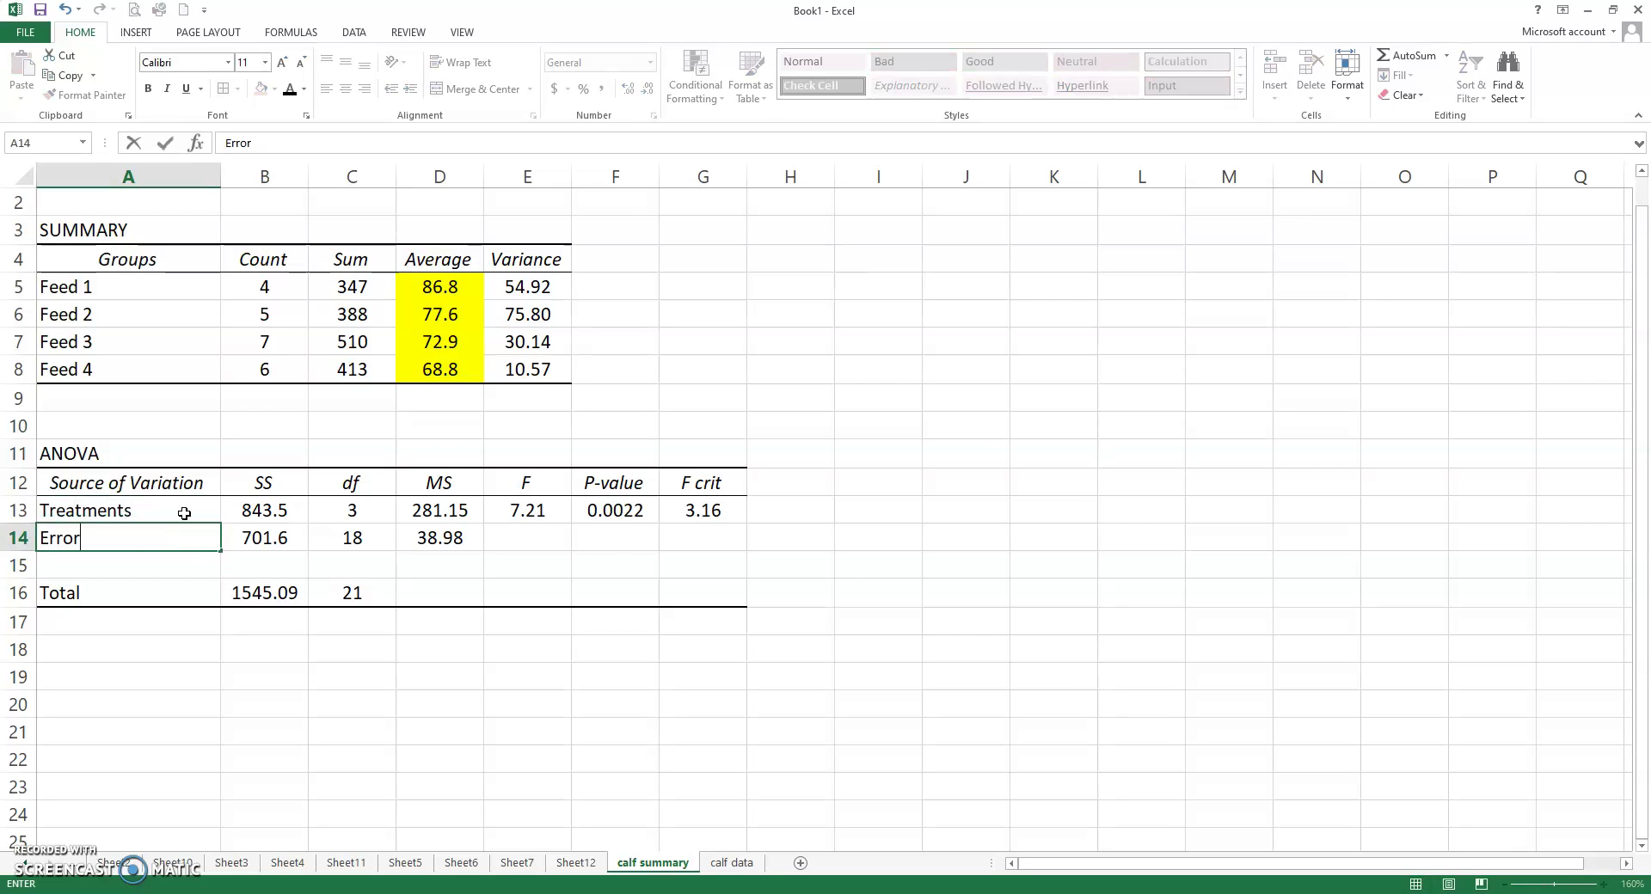
{"action": "key", "text": "Return"}
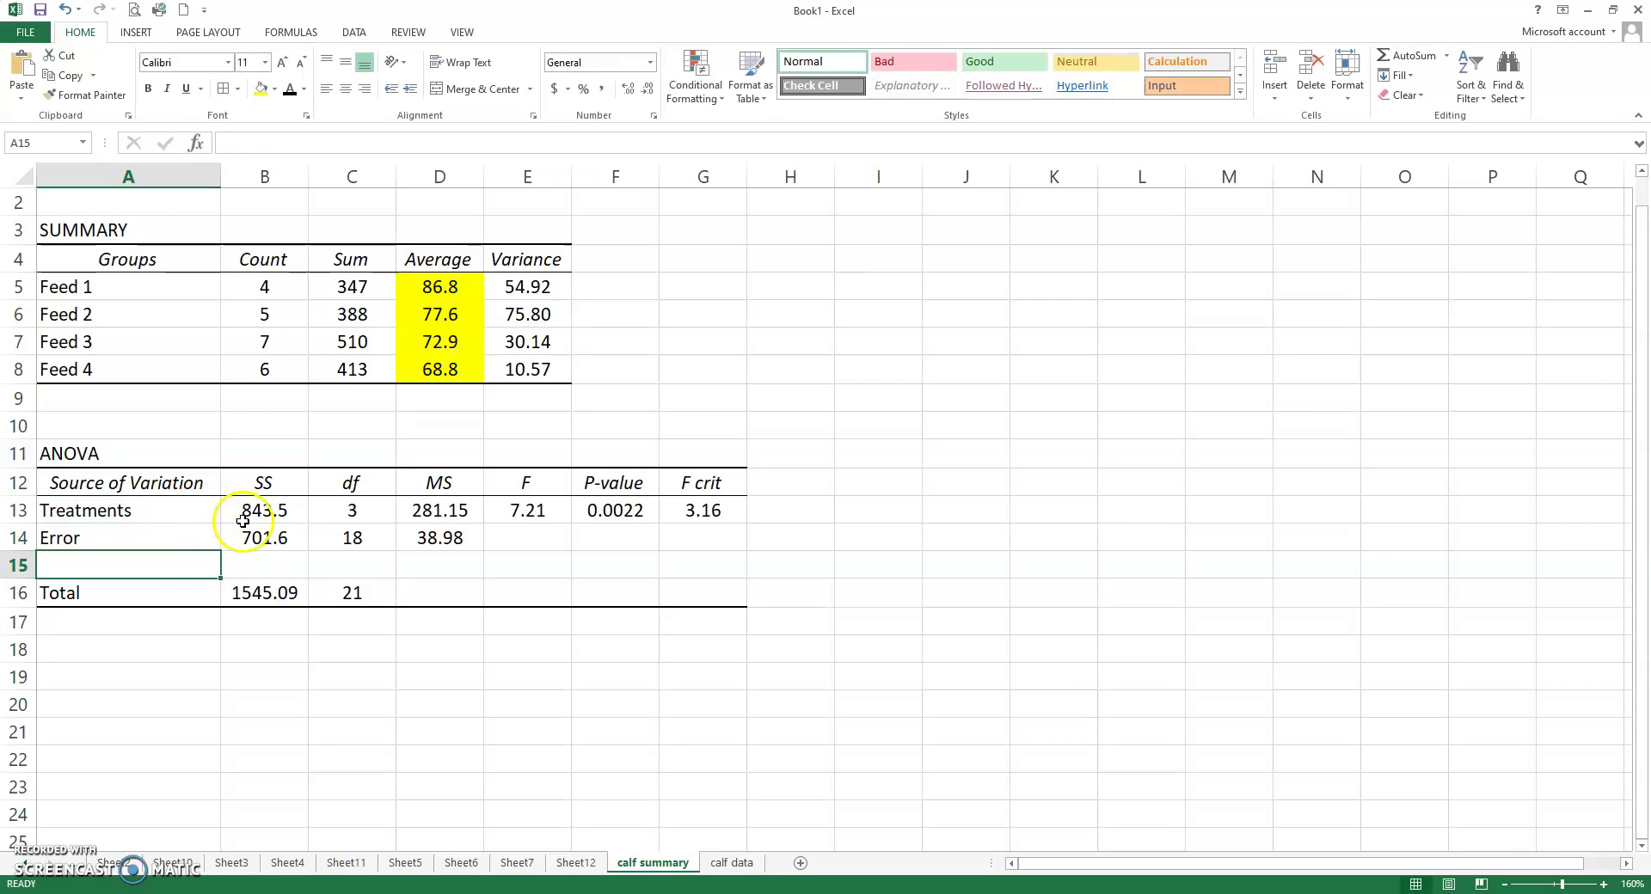
Highlight the error mean square in D14 and the F, P-value and F crit values in E13:G13 with yellow fill
{"action": "left_click", "coordinate": [441, 539]}
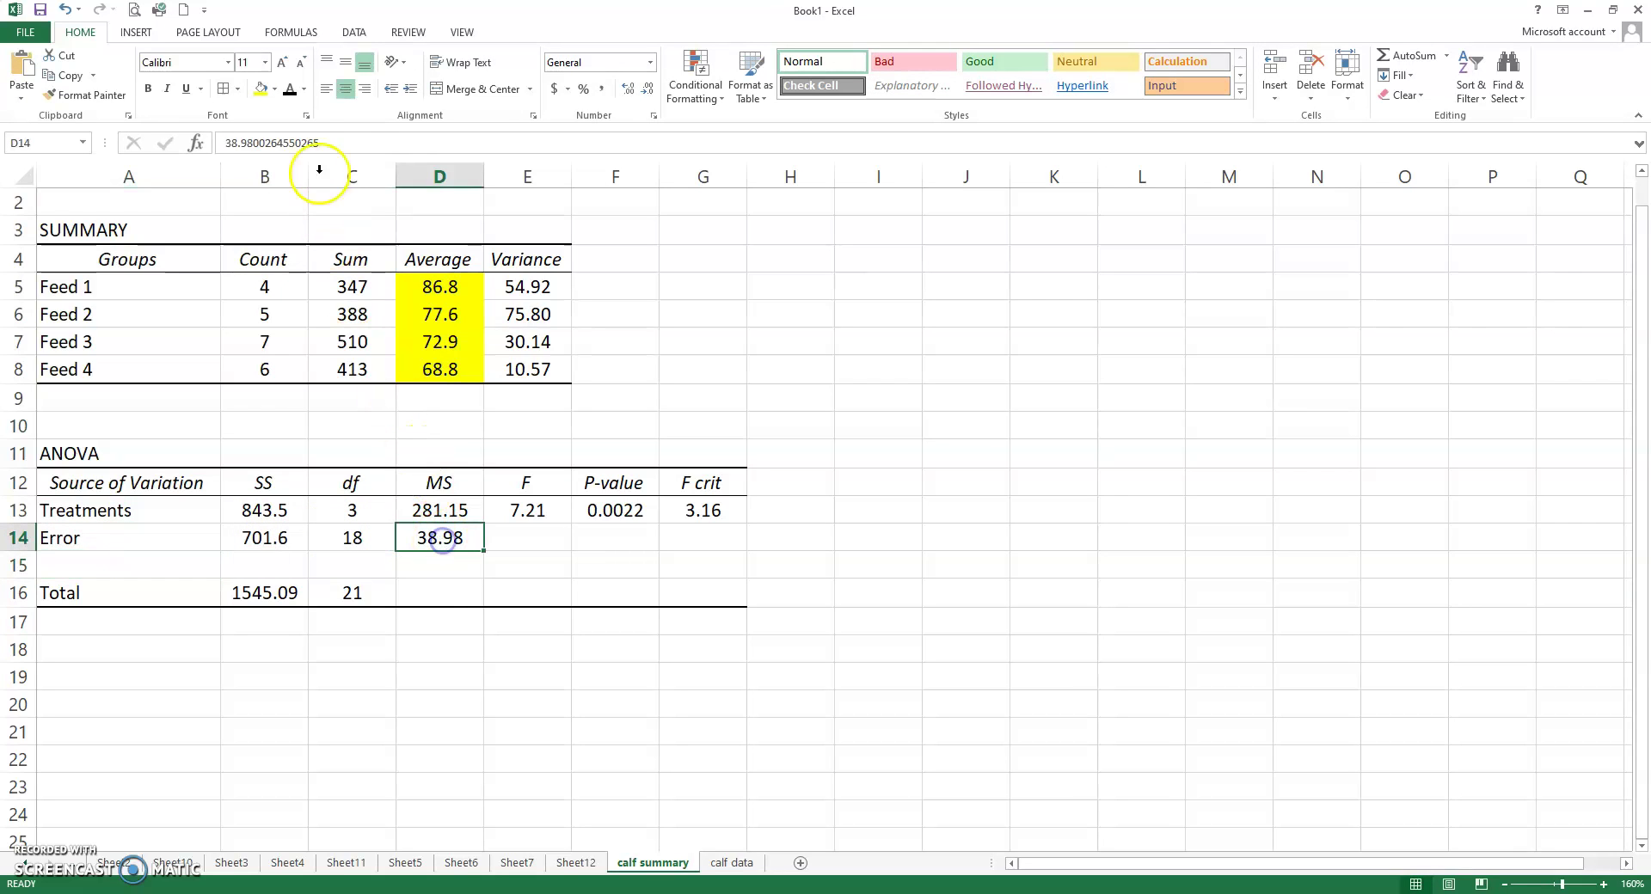
{"action": "left_click", "coordinate": [261, 88]}
{"action": "left_click_drag", "start_coordinate": [529, 512], "coordinate": [697, 511]}
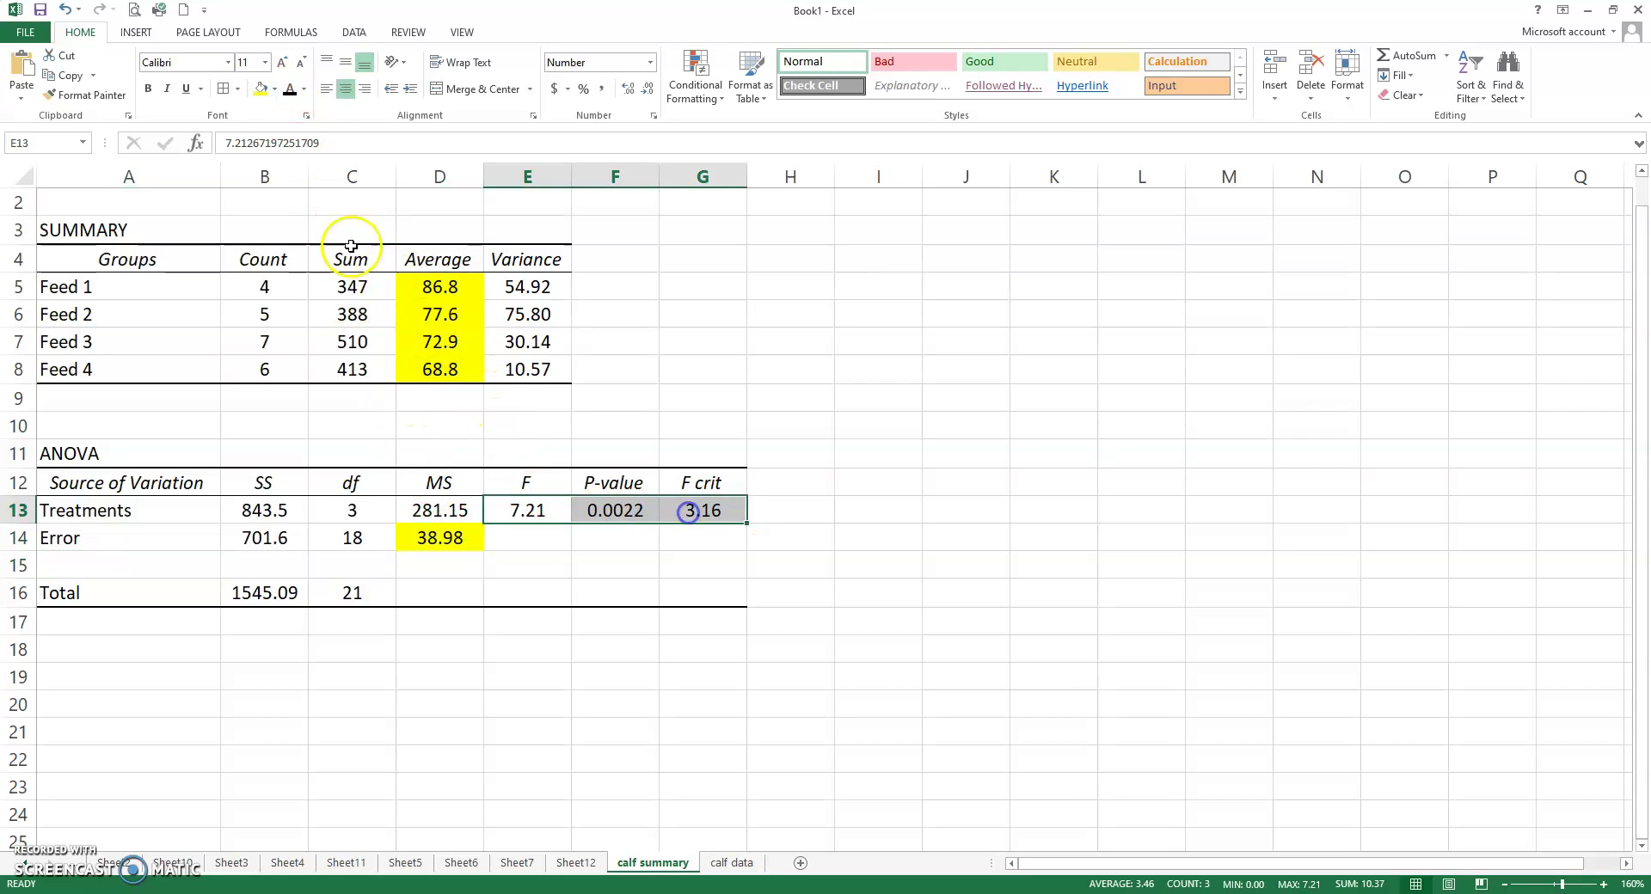
{"action": "left_click", "coordinate": [258, 89]}
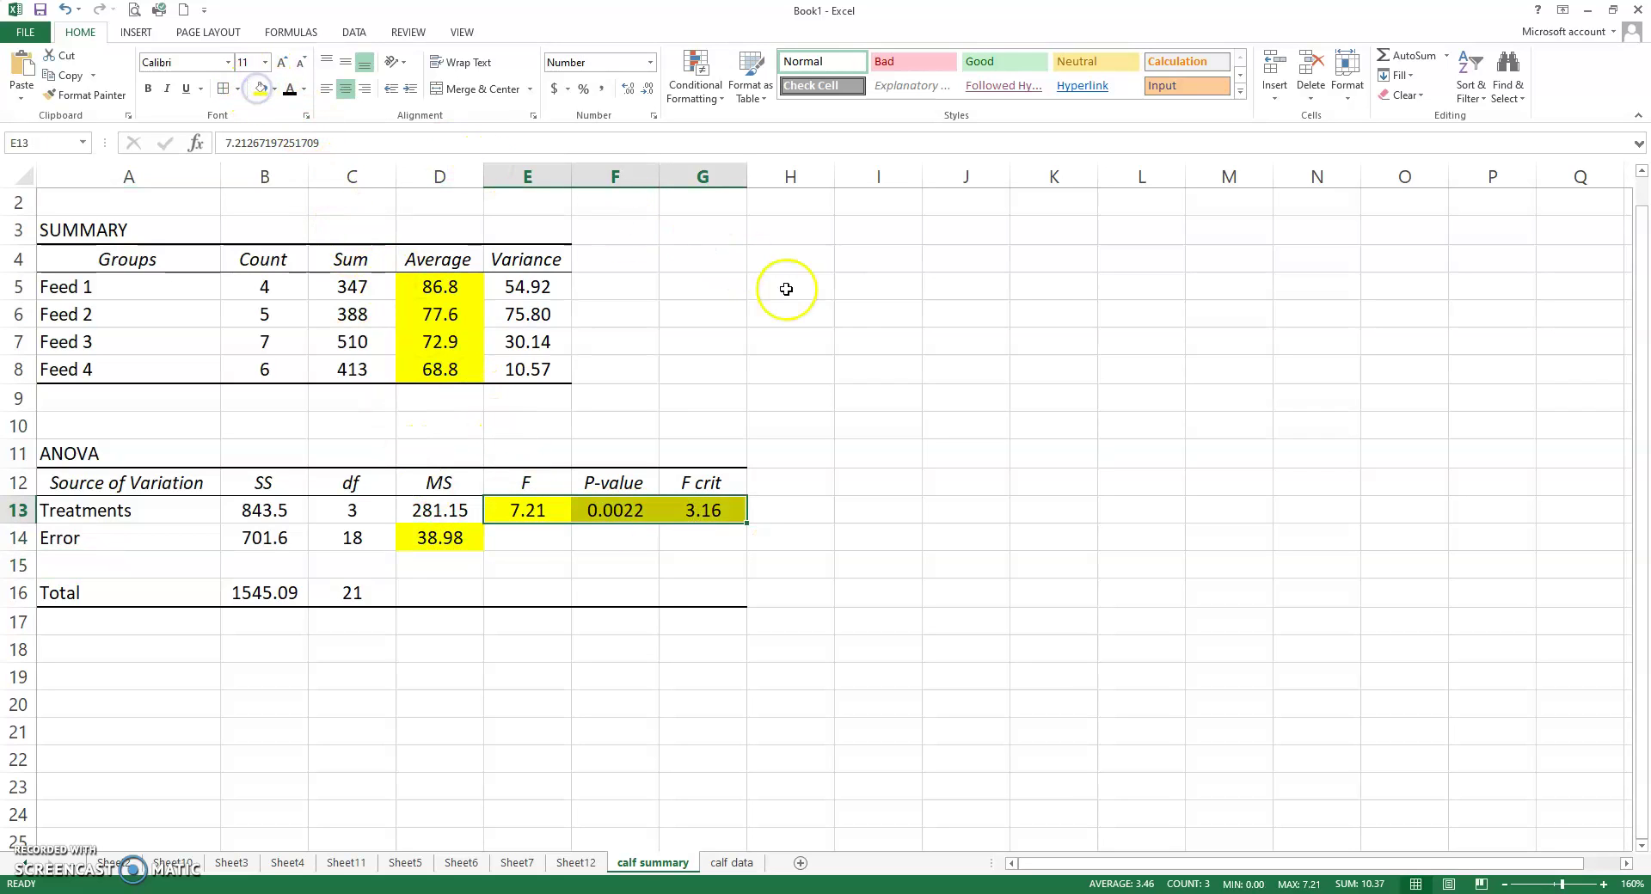
{"action": "left_click", "coordinate": [890, 314]}
Fill the treatment and error degrees of freedom in C13:C14 with a medium orange-gold theme shade
{"action": "left_click_drag", "start_coordinate": [352, 511], "coordinate": [354, 535]}
{"action": "left_click", "coordinate": [274, 89]}
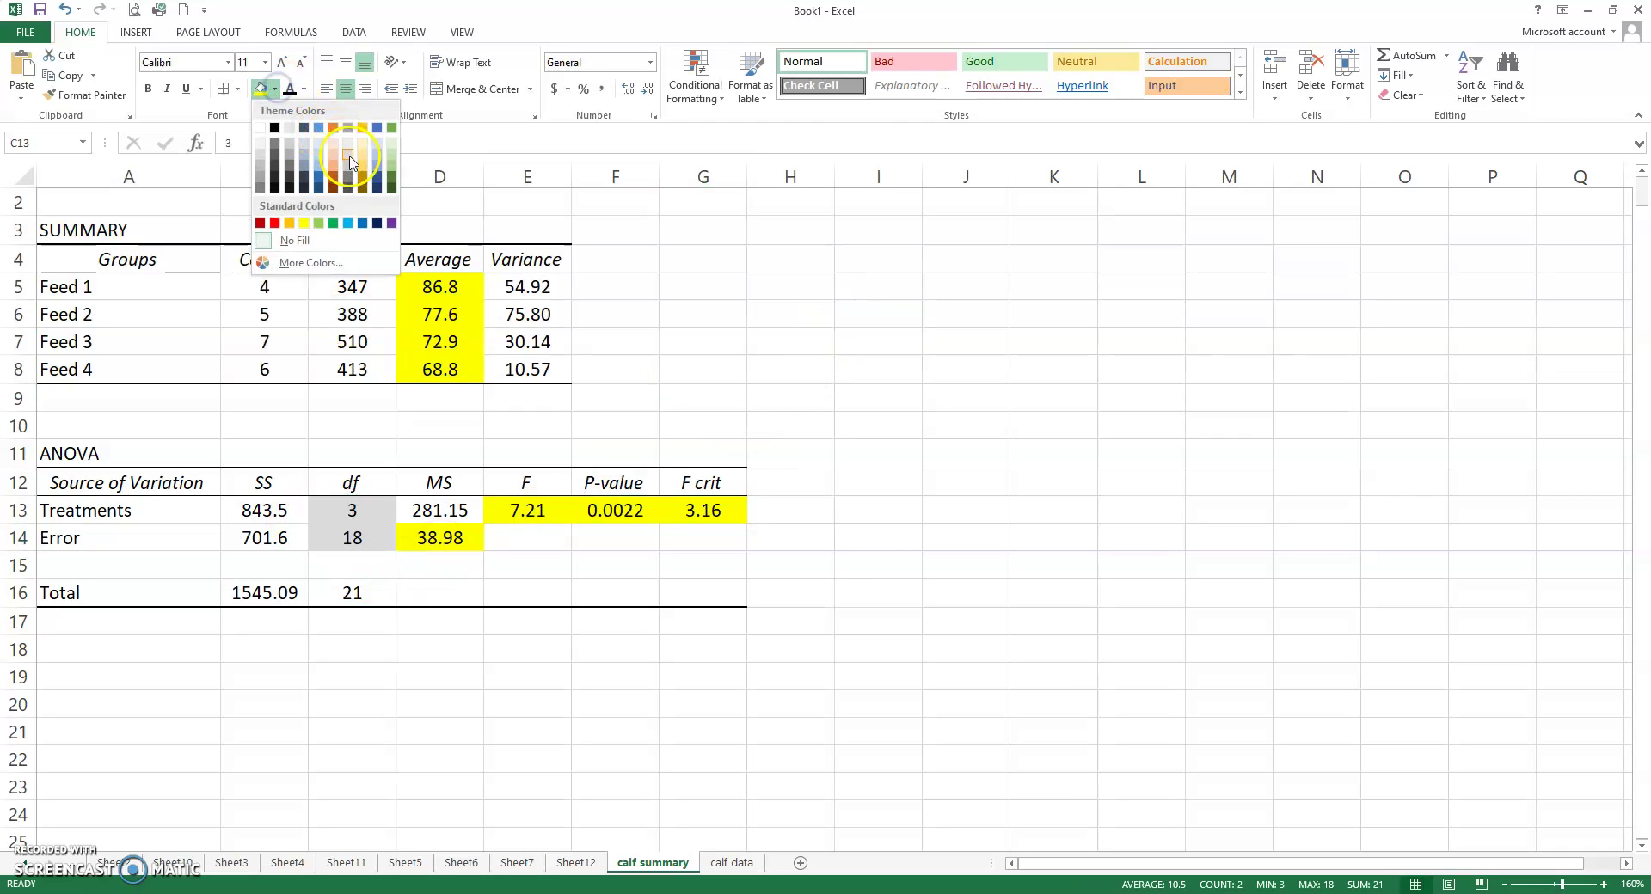
{"action": "left_click", "coordinate": [365, 153]}
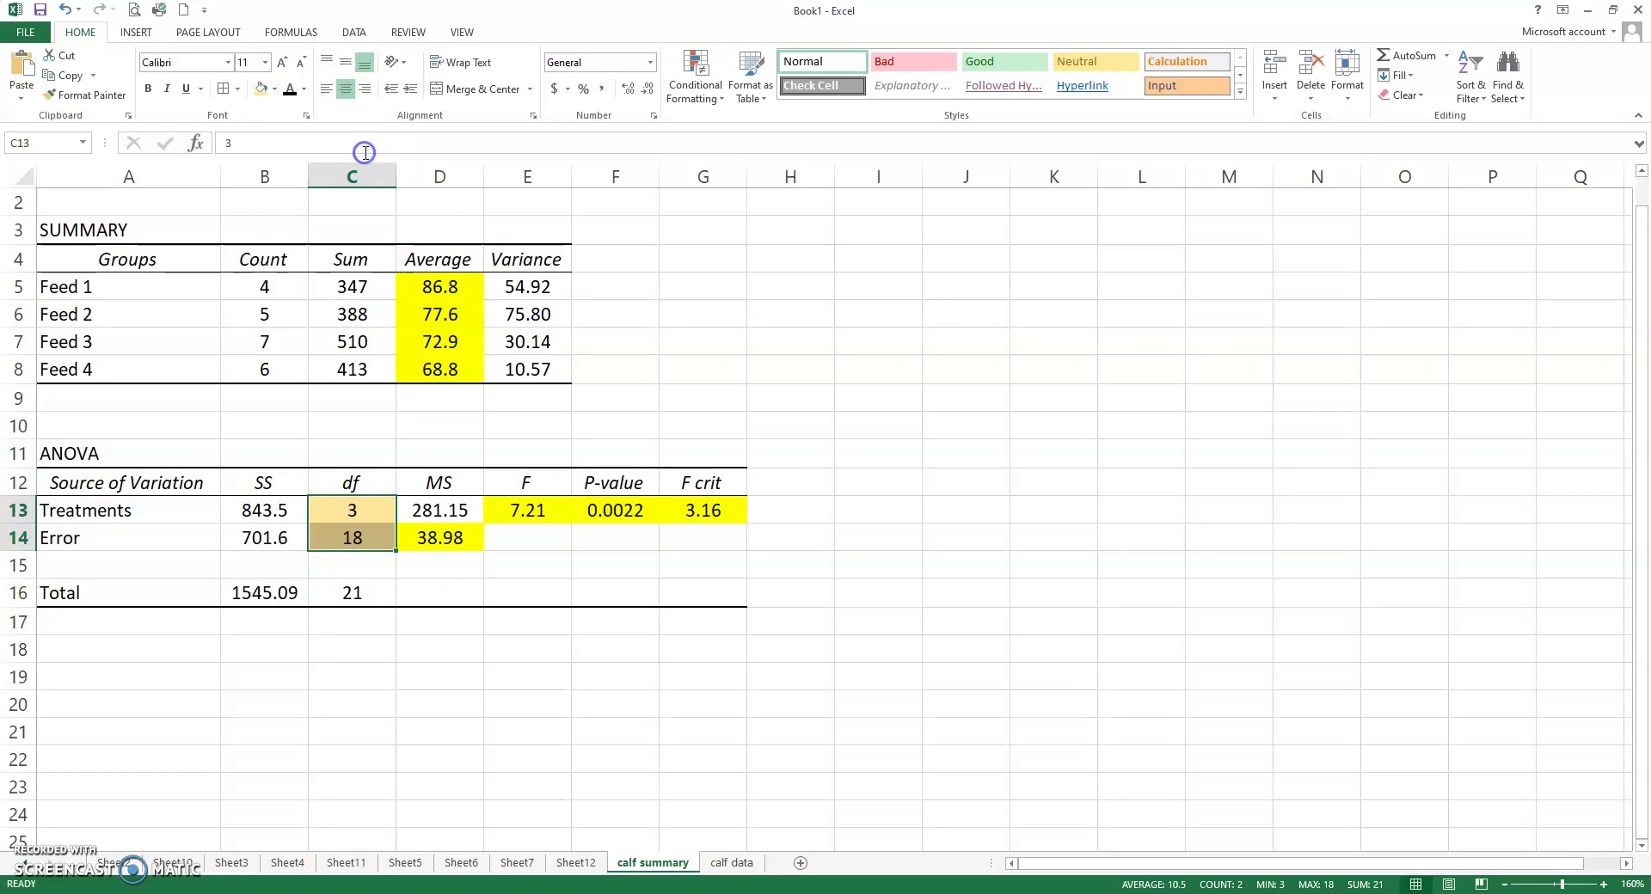
{"action": "left_click", "coordinate": [274, 88]}
{"action": "left_click", "coordinate": [362, 156]}
{"action": "left_click", "coordinate": [791, 314]}
Enter the label "Test Statistic, F" in H4 and its value 7.21 in J4
{"action": "left_click", "coordinate": [528, 510]}
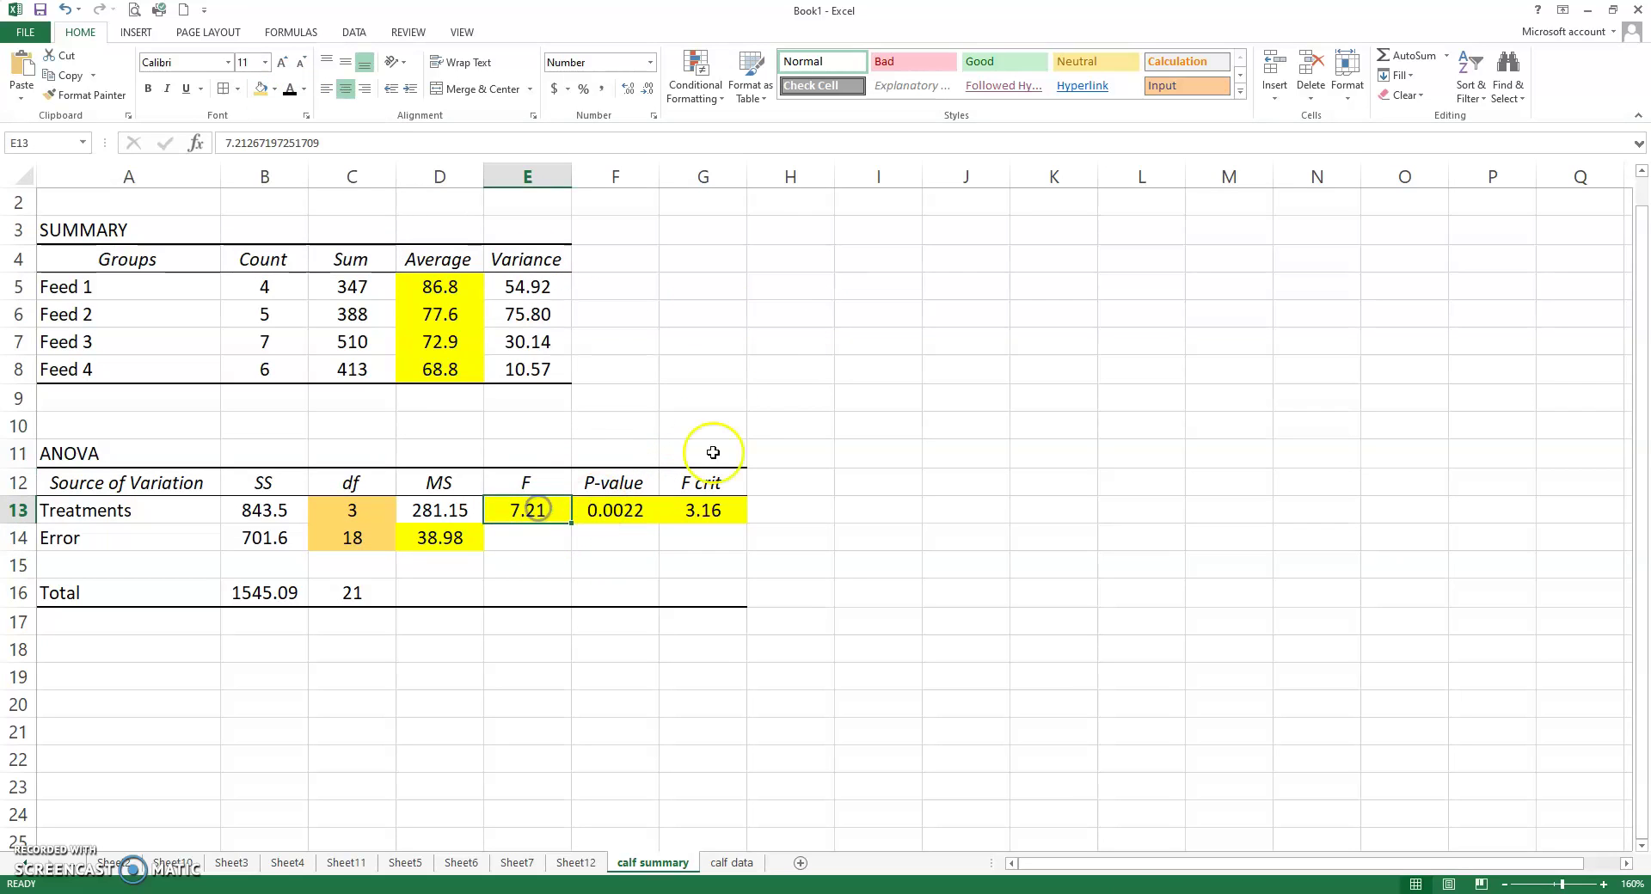
{"action": "left_click", "coordinate": [820, 261]}
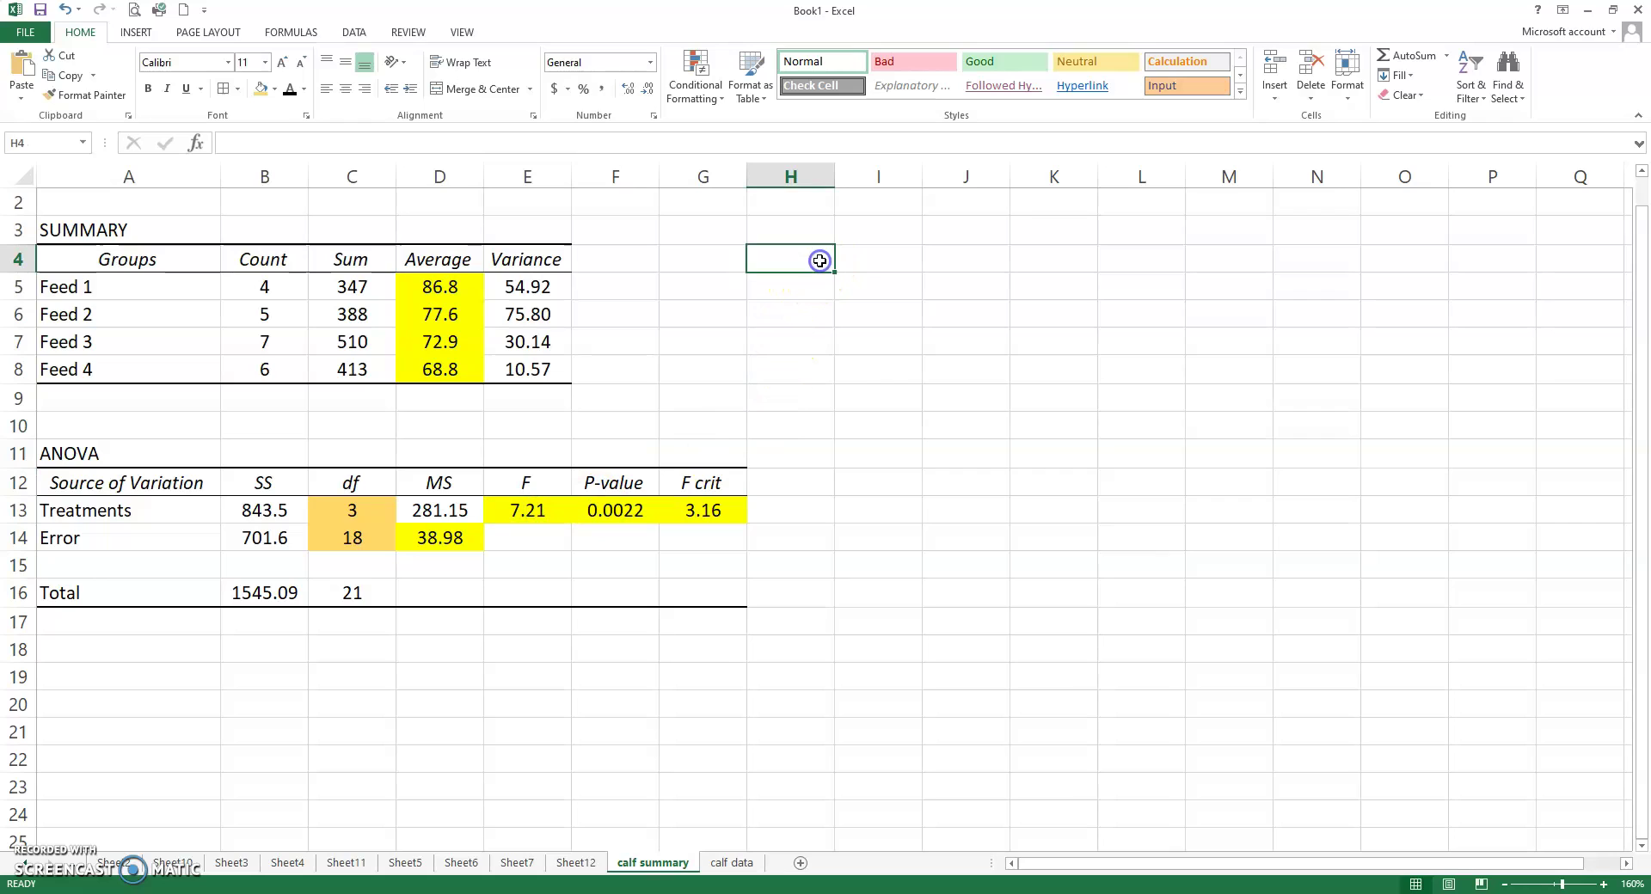
{"action": "type", "text": "t Statistic, F"}
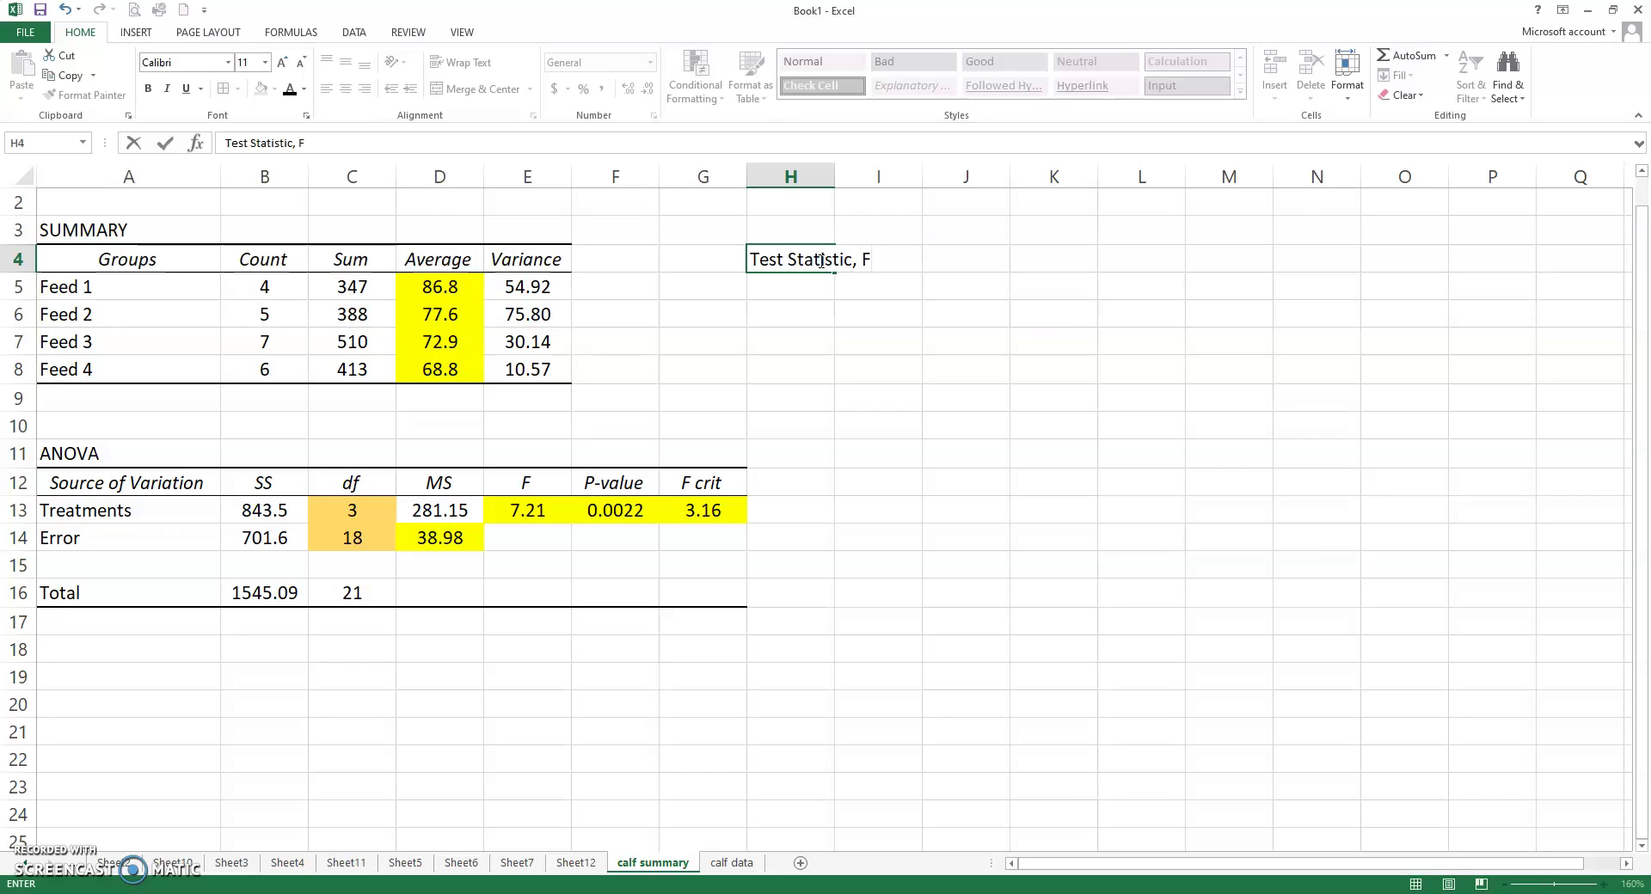
{"action": "key", "text": "Tab"}
{"action": "key", "text": "Tab"}
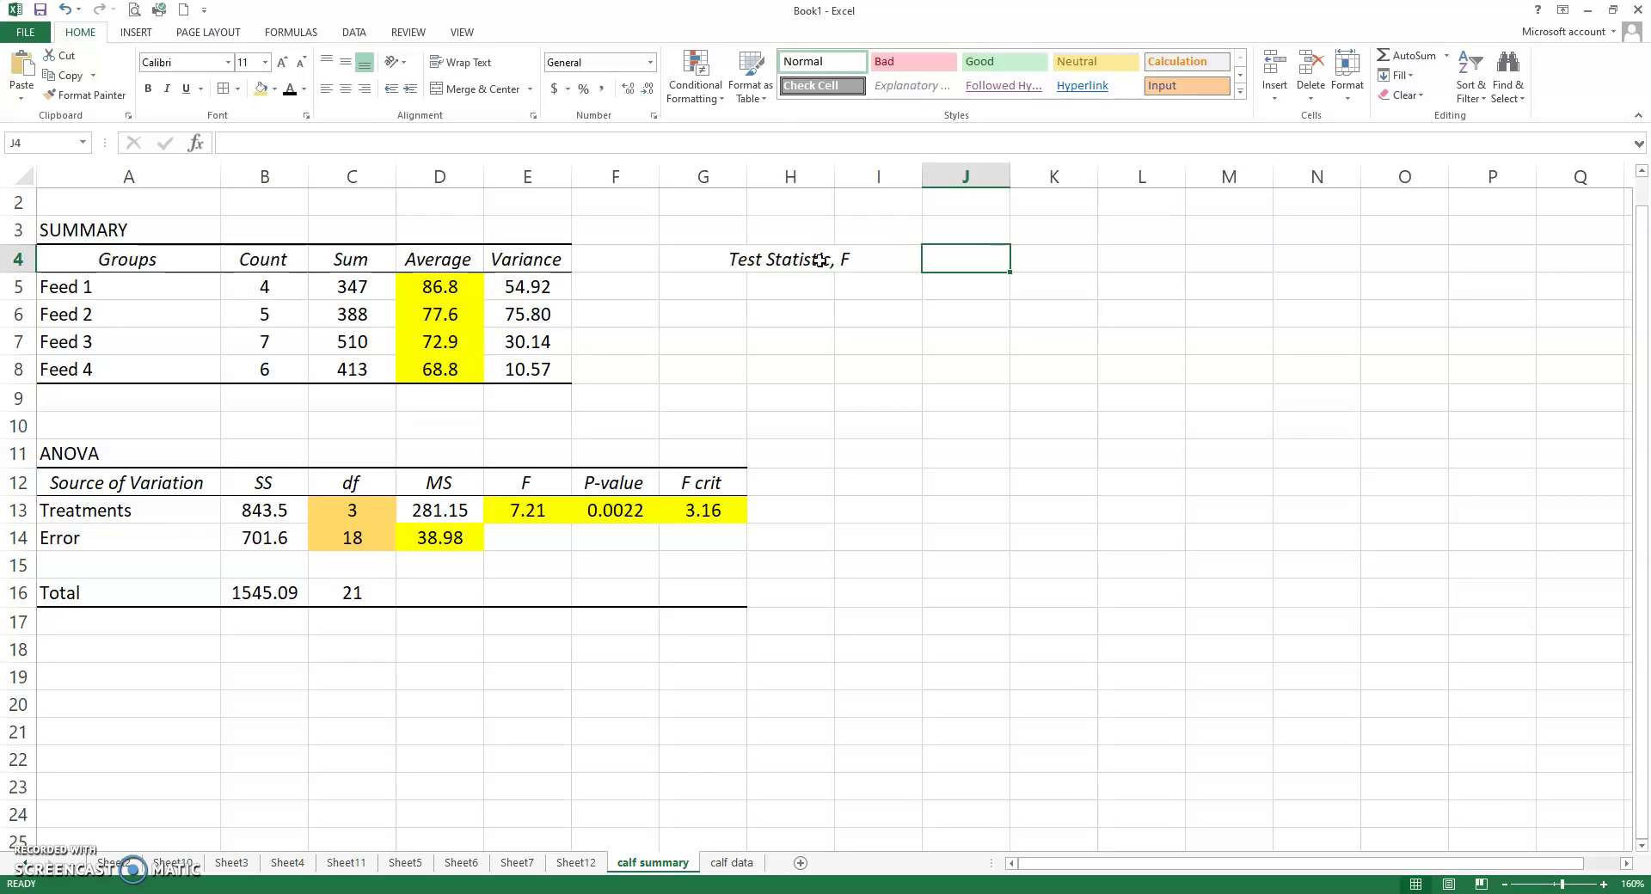
{"action": "type", "text": "7.21"}
{"action": "key", "text": "Return"}
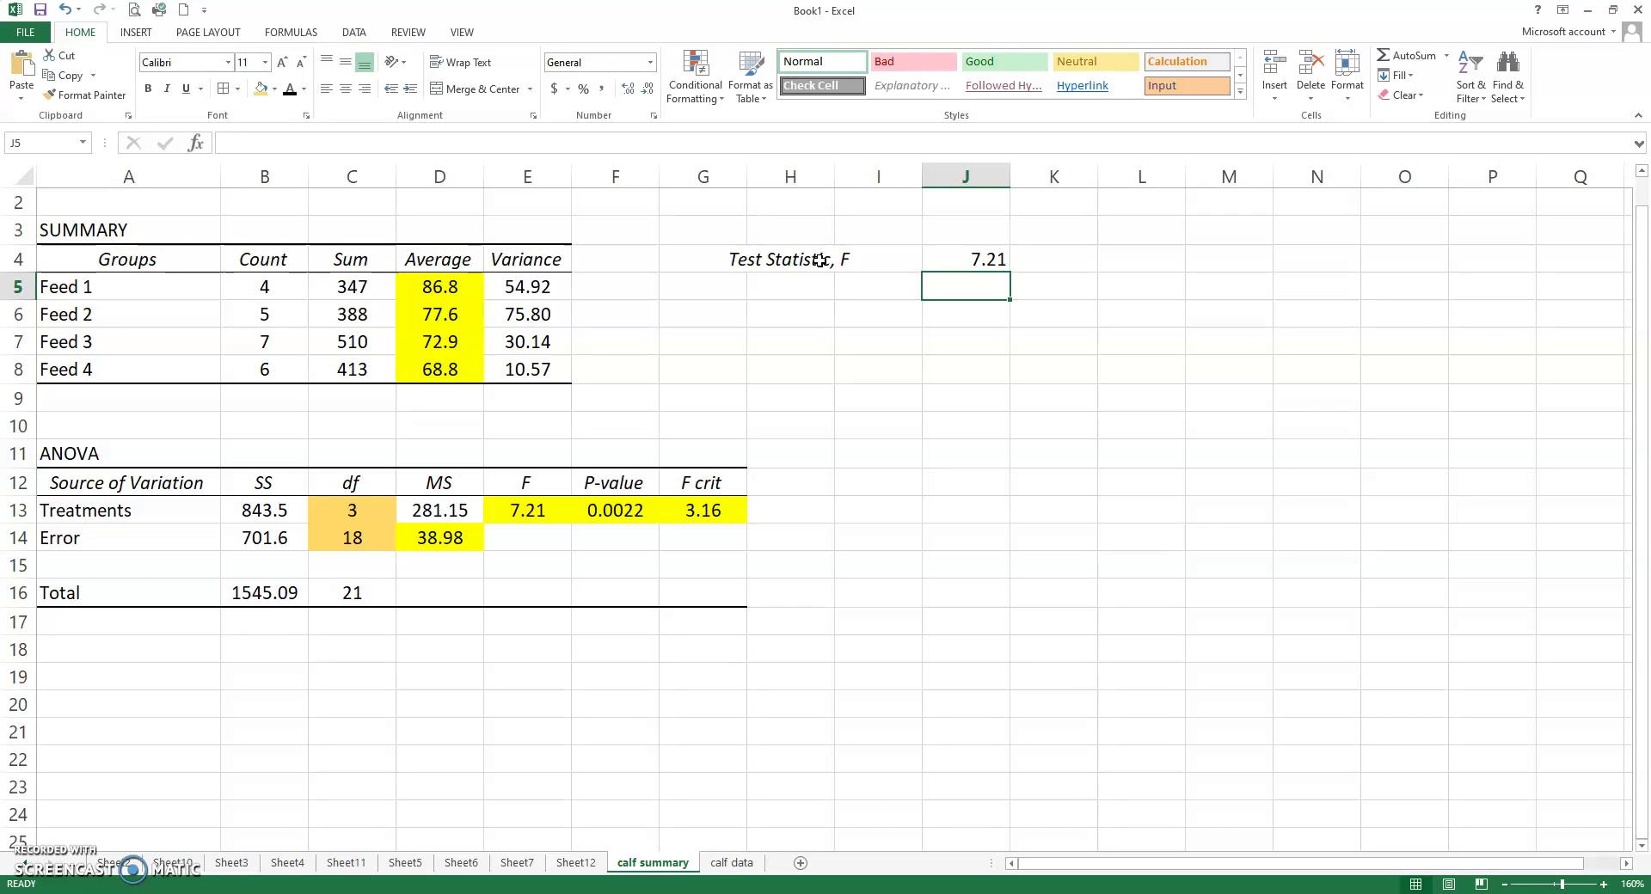
Left-align the test statistic label in H4 and enter the label "Critical value, F (alpha)" below it in H5
{"action": "left_click", "coordinate": [821, 260]}
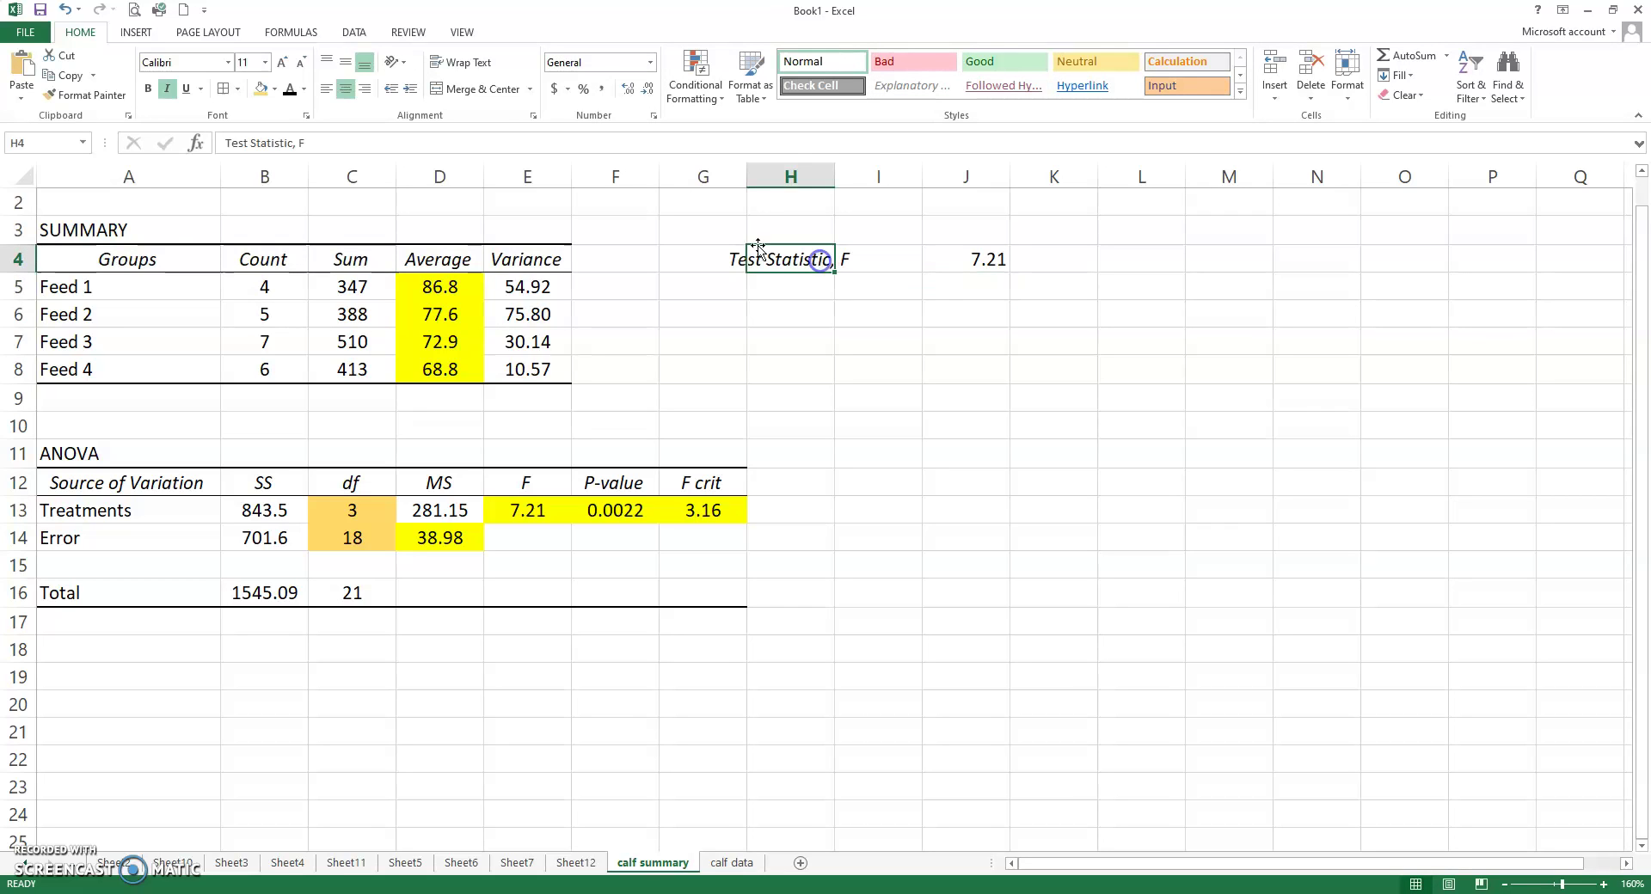
{"action": "left_click", "coordinate": [326, 88]}
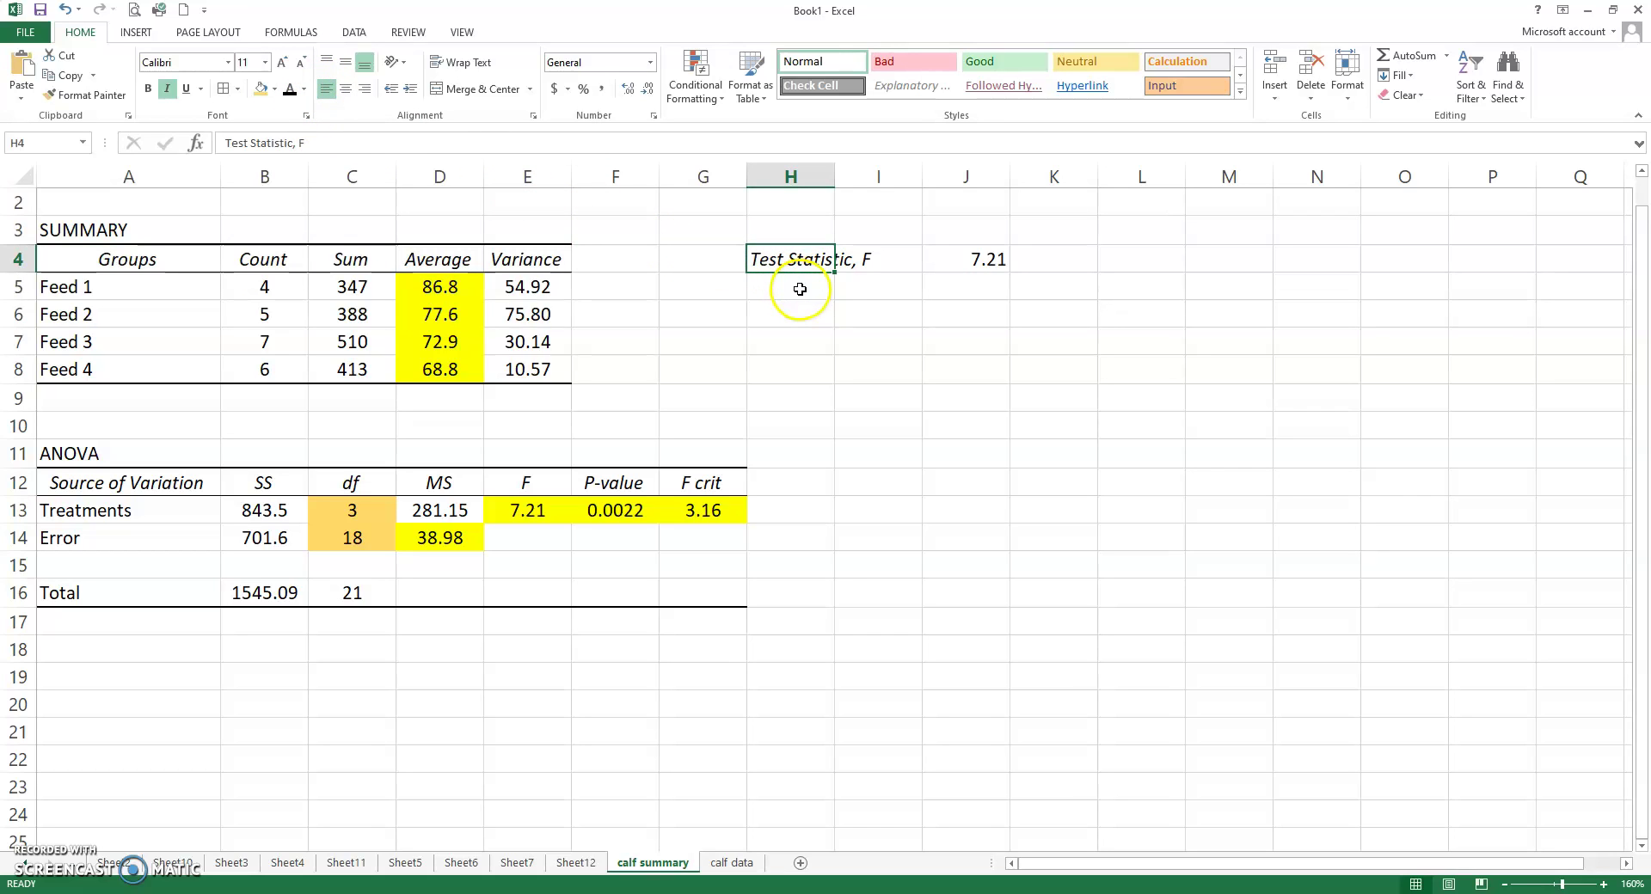
{"action": "left_click", "coordinate": [801, 284]}
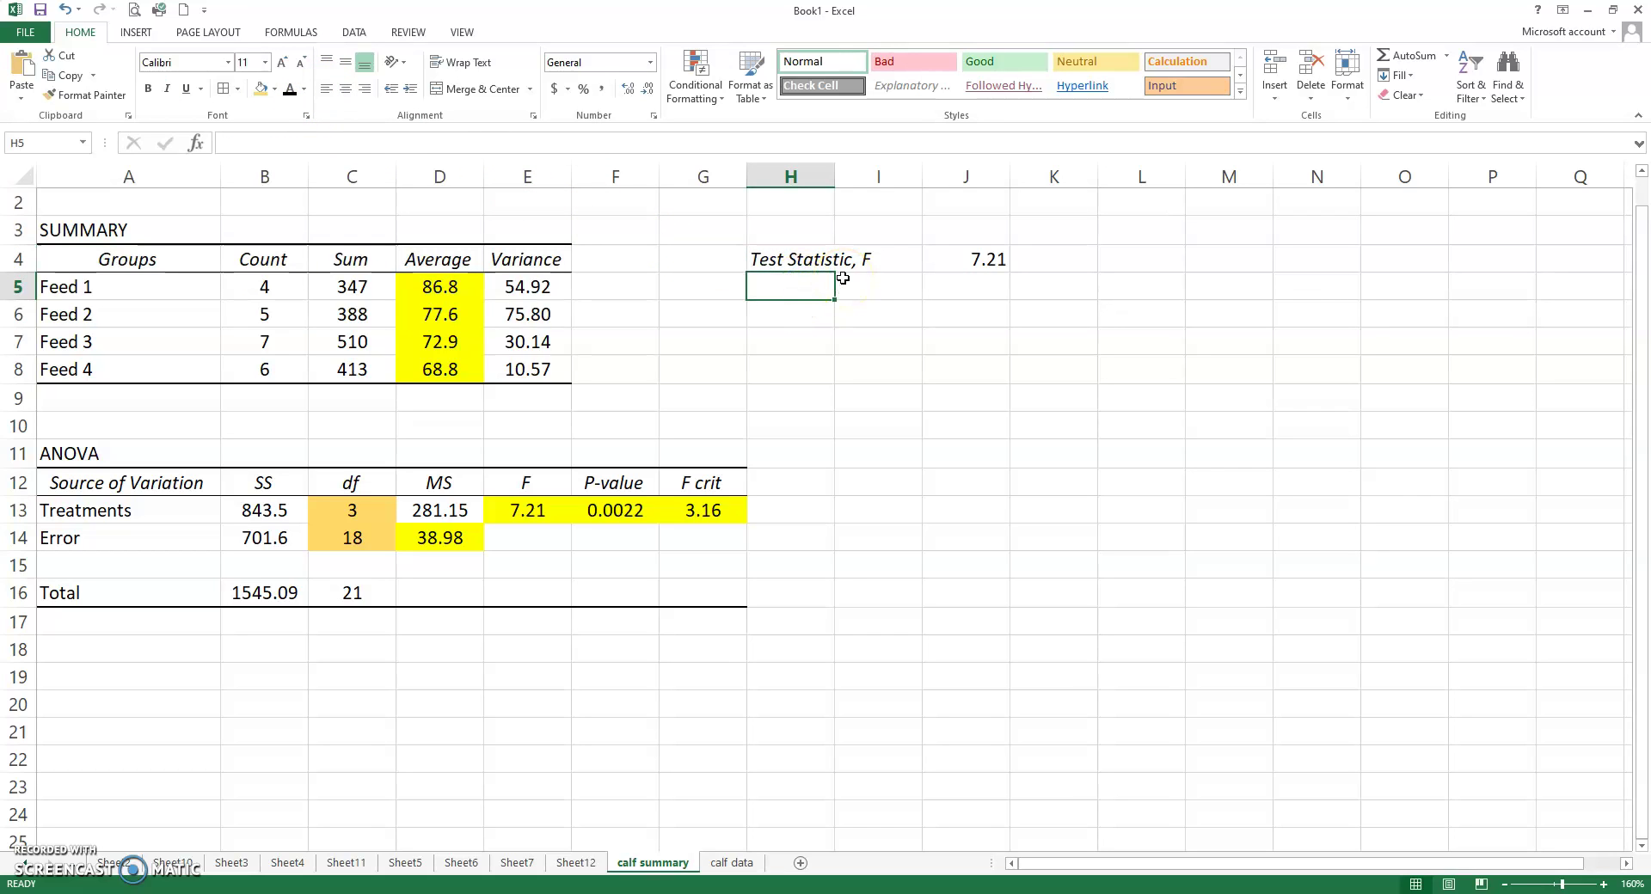
{"action": "type", "text": "Critical value, F (alpha"}
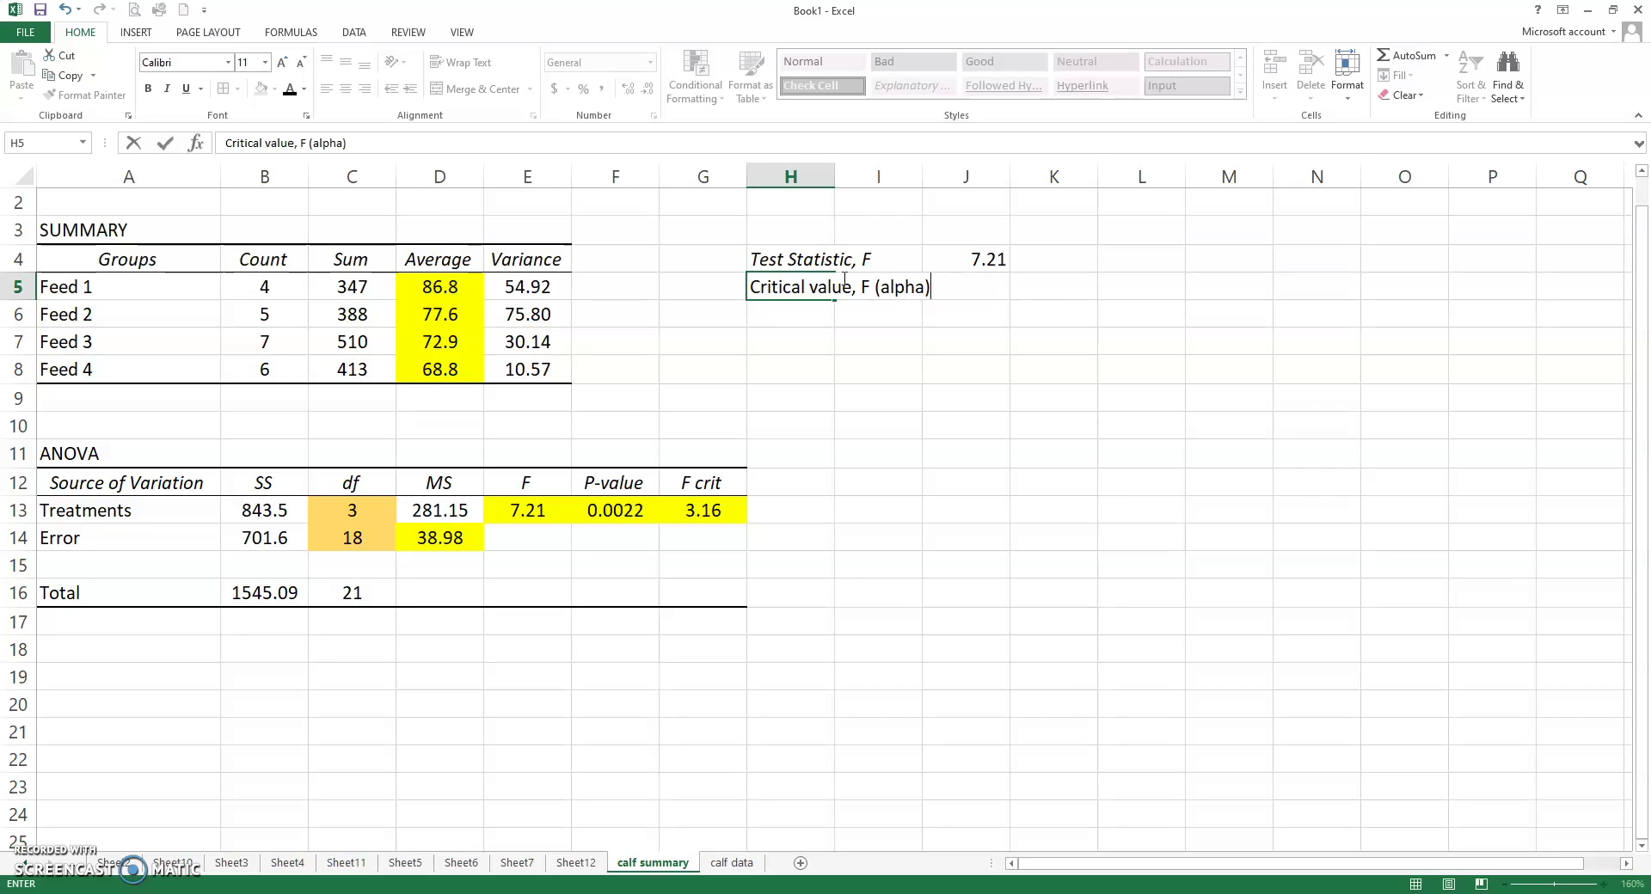
Widen column H slightly and enter the critical value 3.16 in J5
{"action": "left_click", "coordinate": [842, 175]}
{"action": "left_click_drag", "start_coordinate": [830, 175], "coordinate": [851, 175]}
{"action": "left_click", "coordinate": [972, 289]}
{"action": "type", "text": "3"}
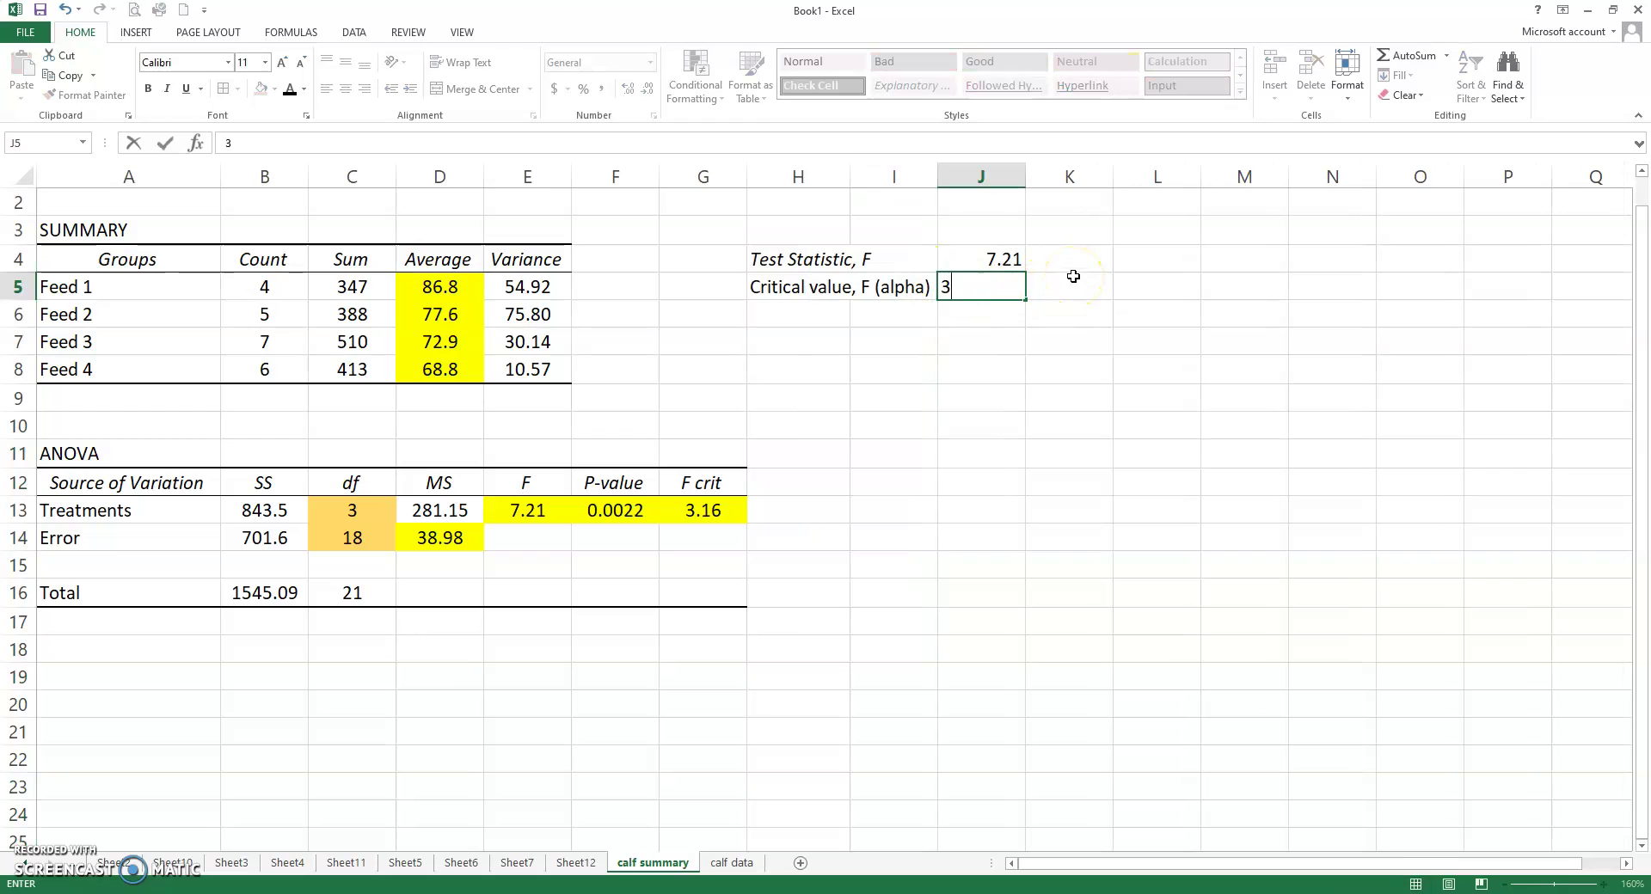
{"action": "type", "text": ".16"}
{"action": "key", "text": "Return"}
{"action": "left_click", "coordinate": [980, 289]}
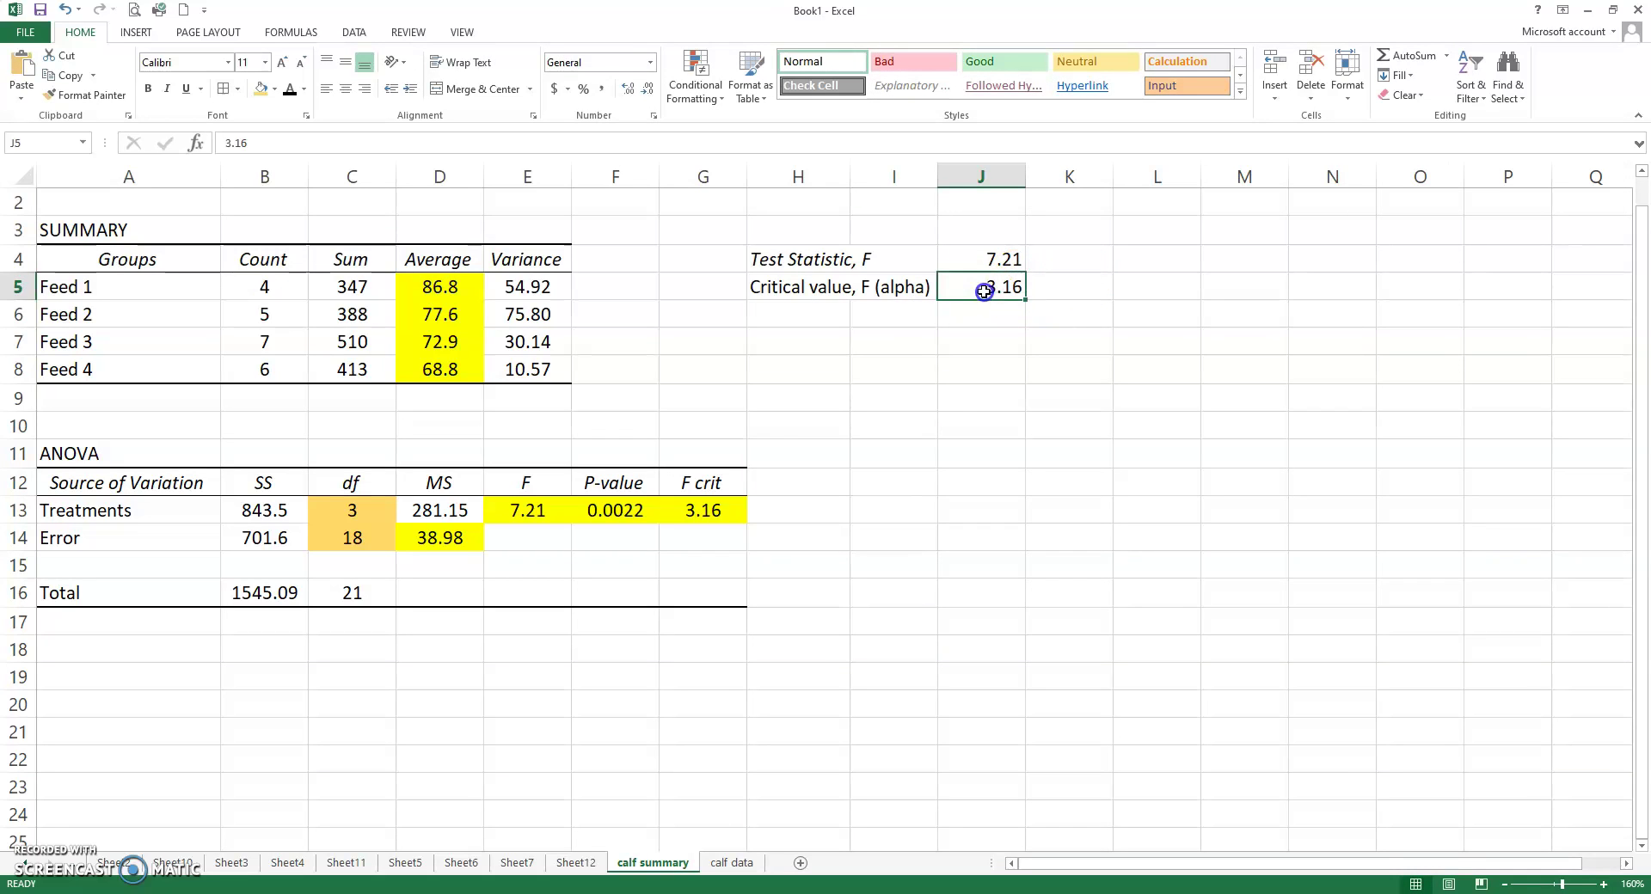
Switch to the F Distribution values workbook and fill the column for 3 numerator degrees of freedom with orange-gold
{"action": "left_click", "coordinate": [701, 509]}
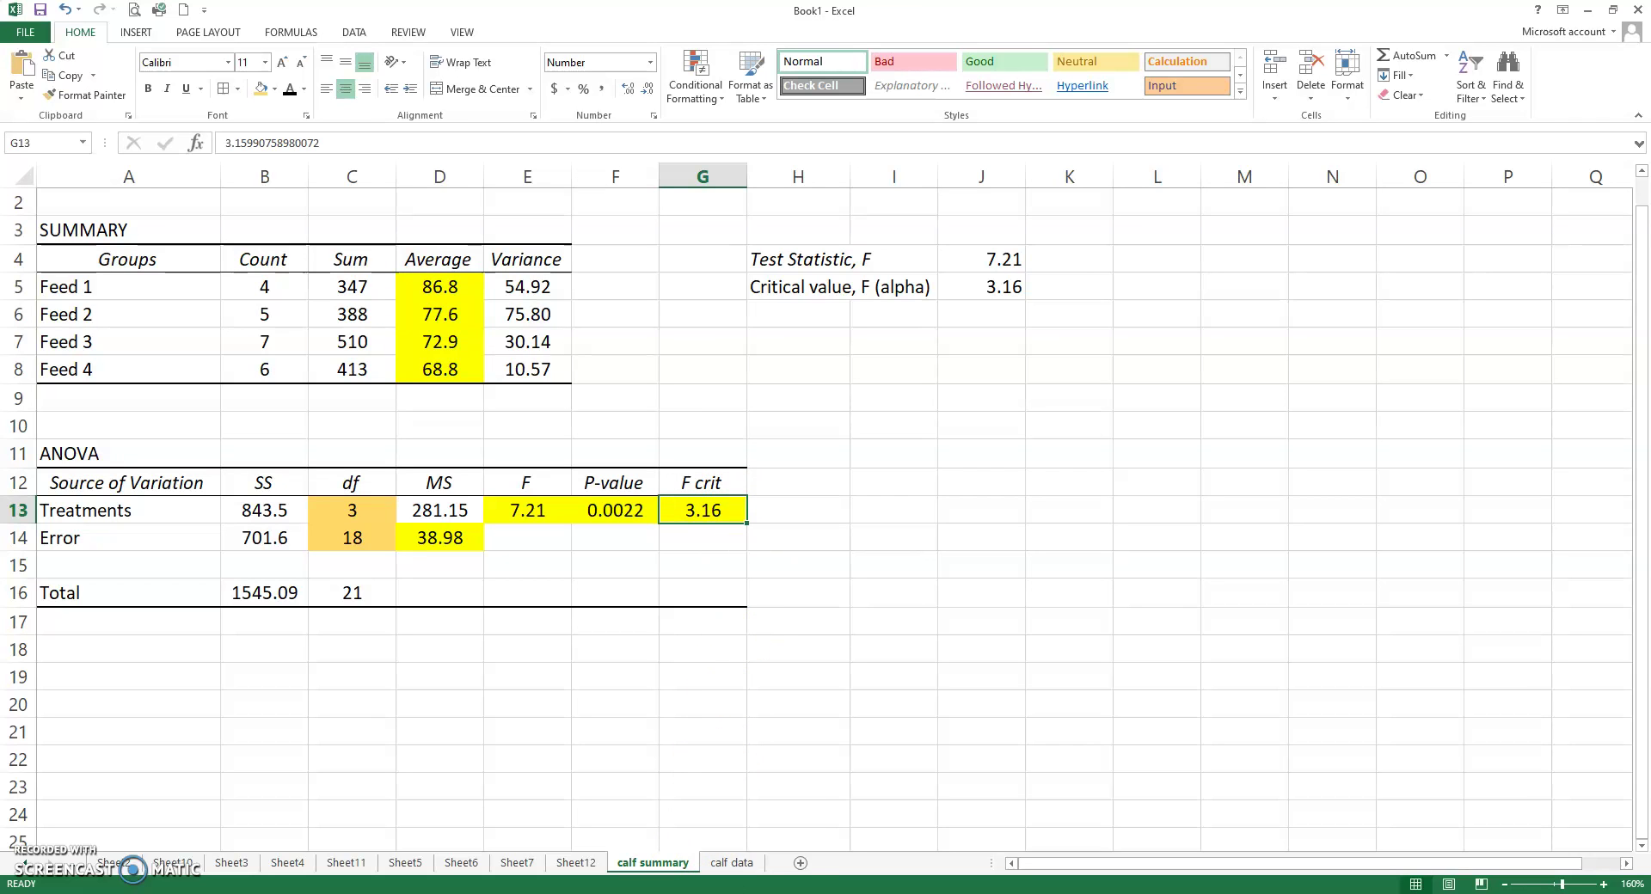
{"action": "left_click", "coordinate": [529, 838]}
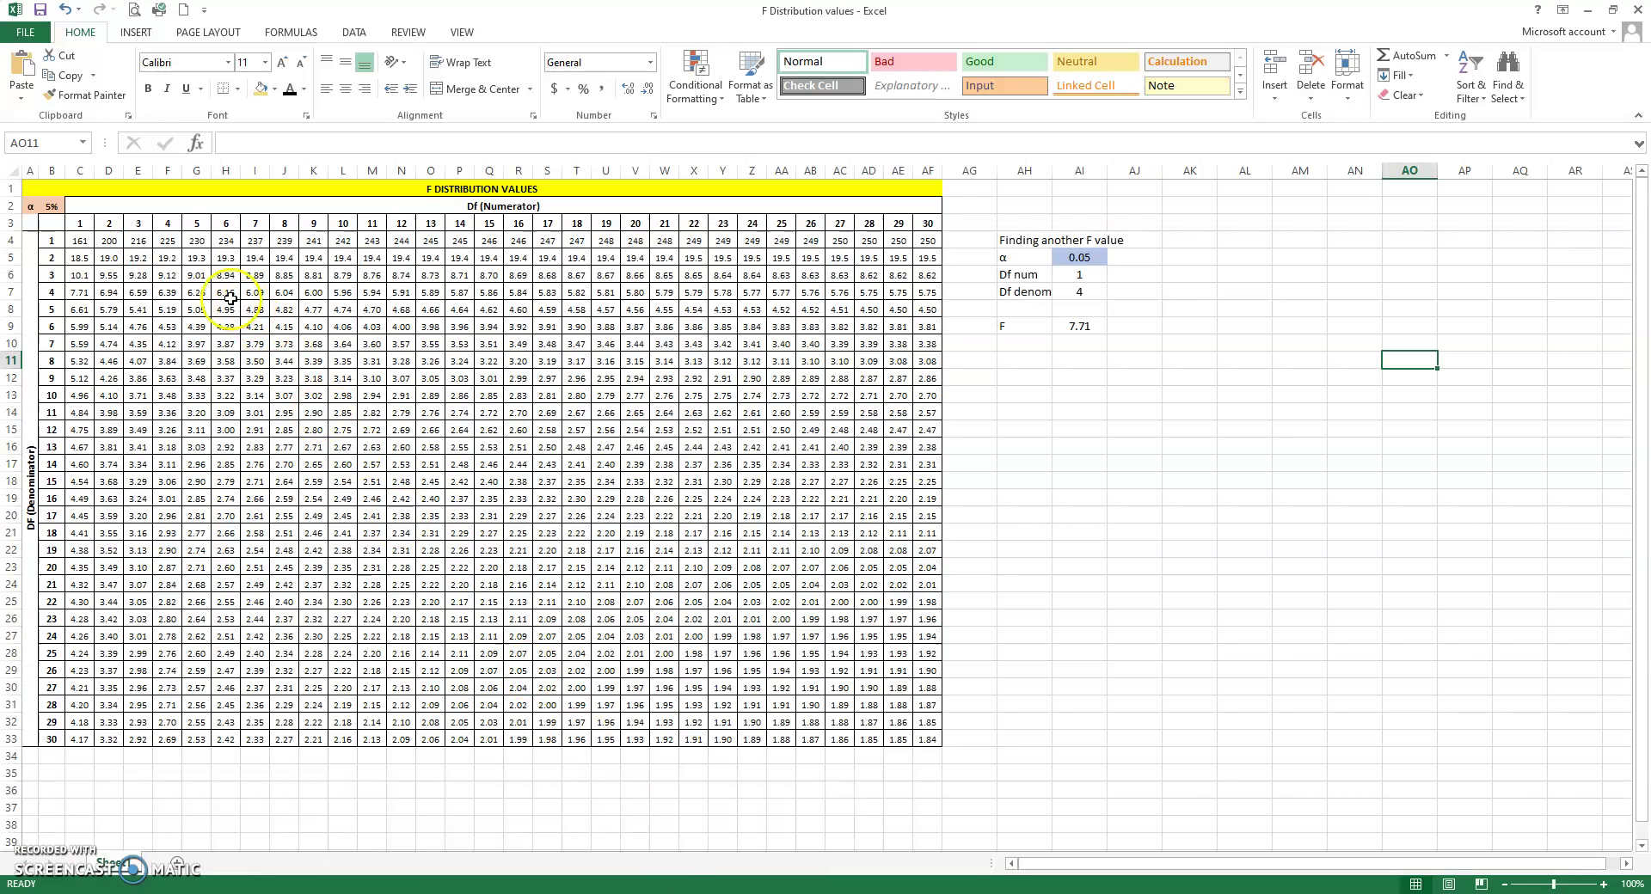
{"action": "left_click", "coordinate": [1602, 884]}
{"action": "left_click", "coordinate": [1603, 884]}
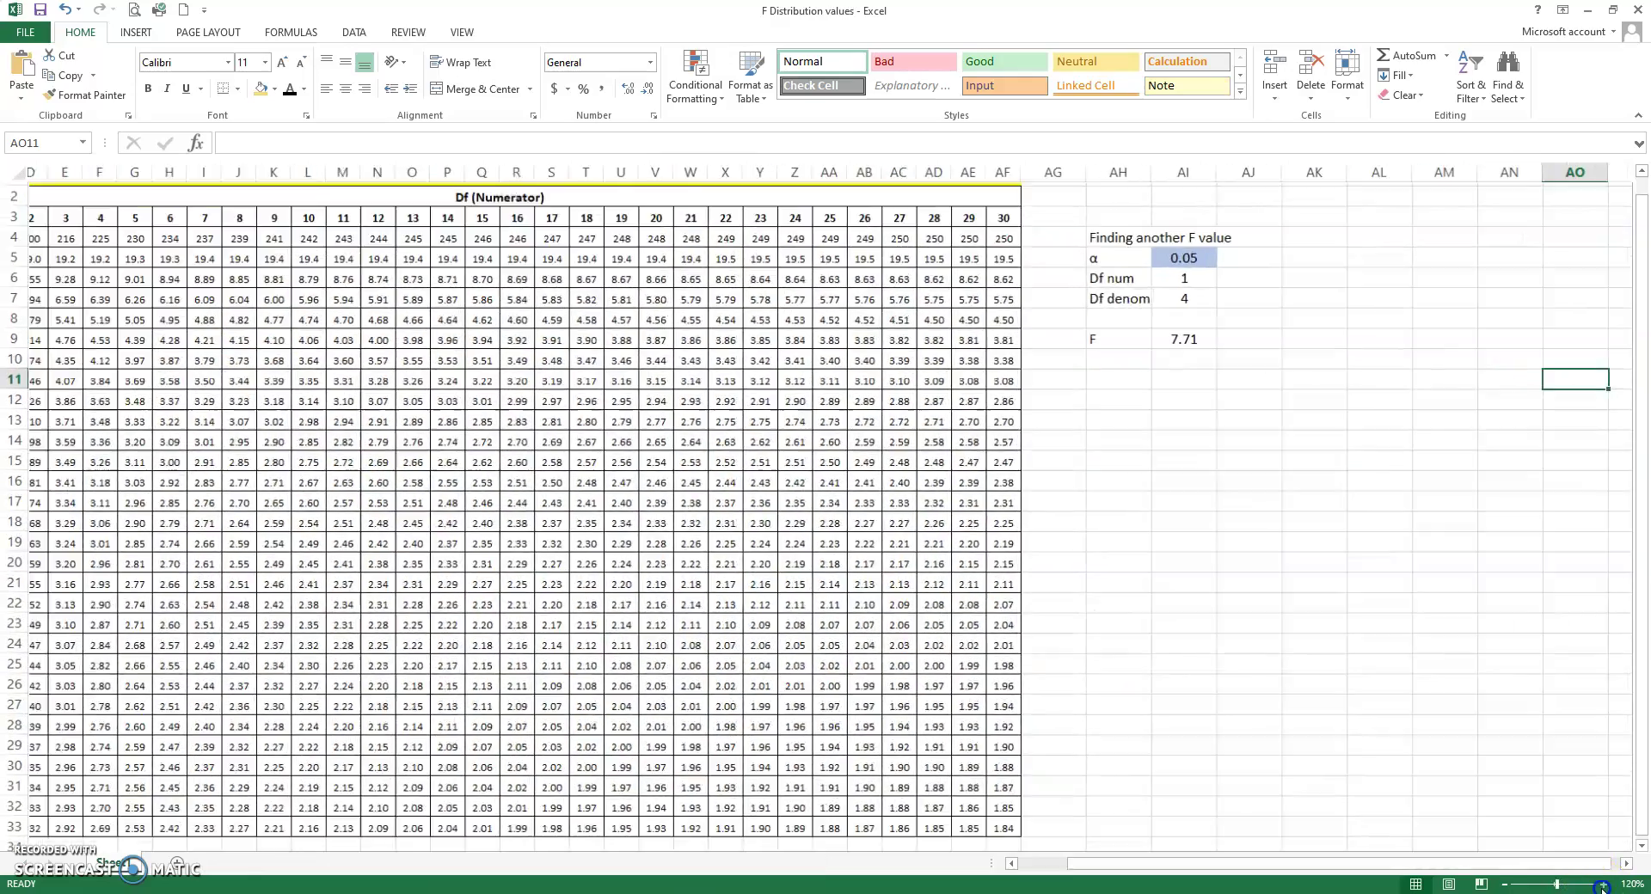
{"action": "left_click", "coordinate": [1603, 884]}
{"action": "left_click", "coordinate": [1603, 884]}
{"action": "left_click_drag", "start_coordinate": [1474, 863], "coordinate": [1186, 865]}
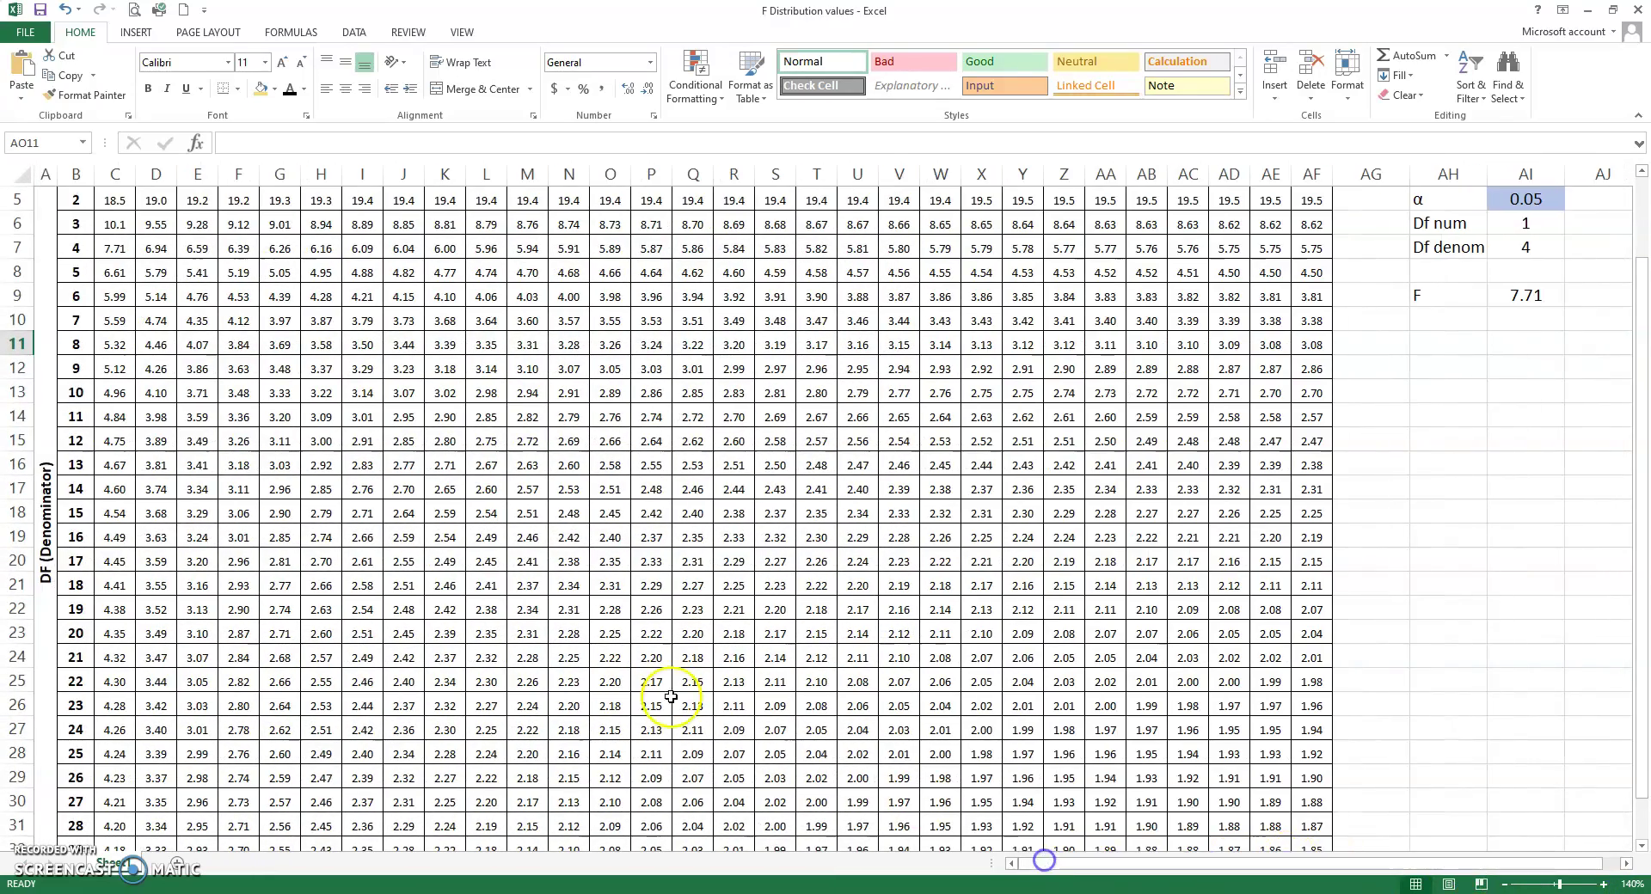
{"action": "scroll", "coordinate": [258, 584], "scroll_direction": "up", "scroll_amount": 2}
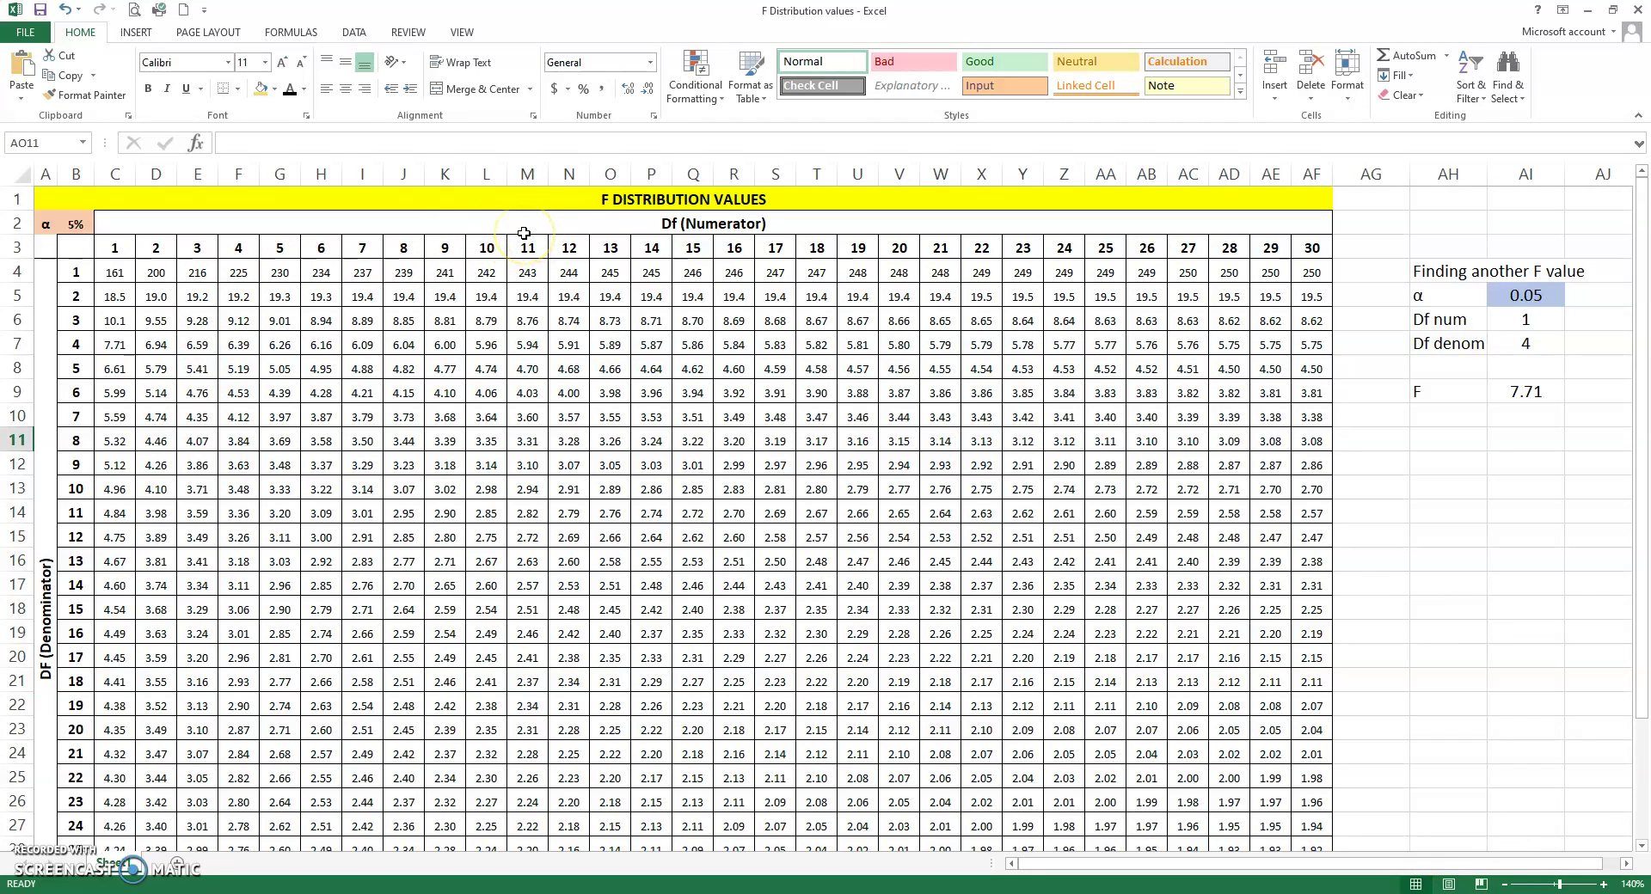
{"action": "left_click", "coordinate": [197, 174]}
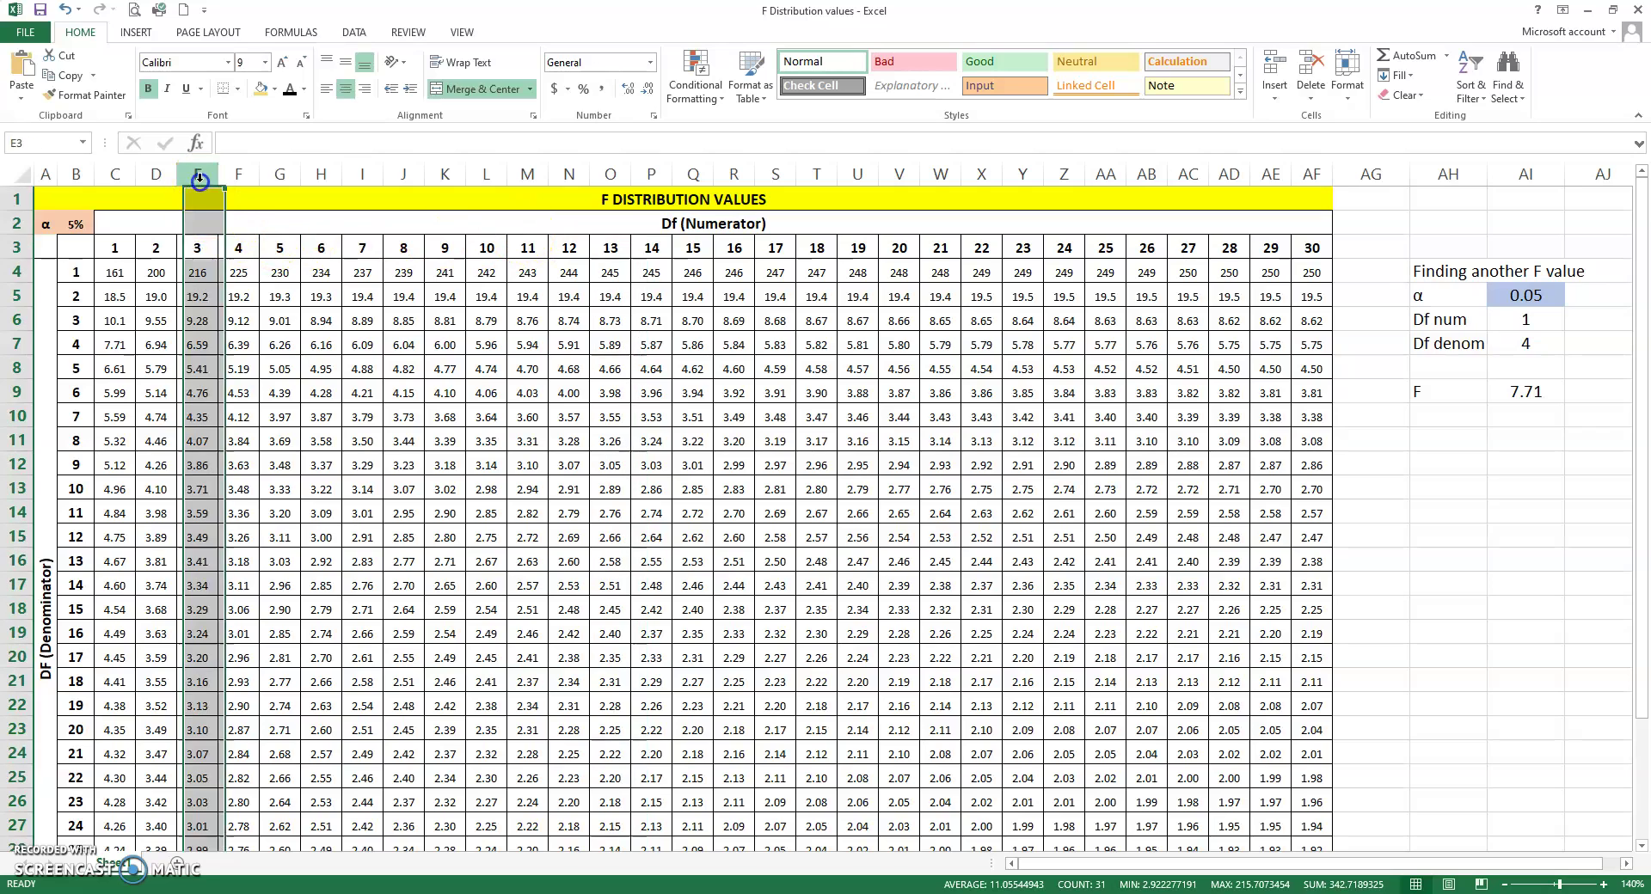
{"action": "left_click", "coordinate": [260, 89]}
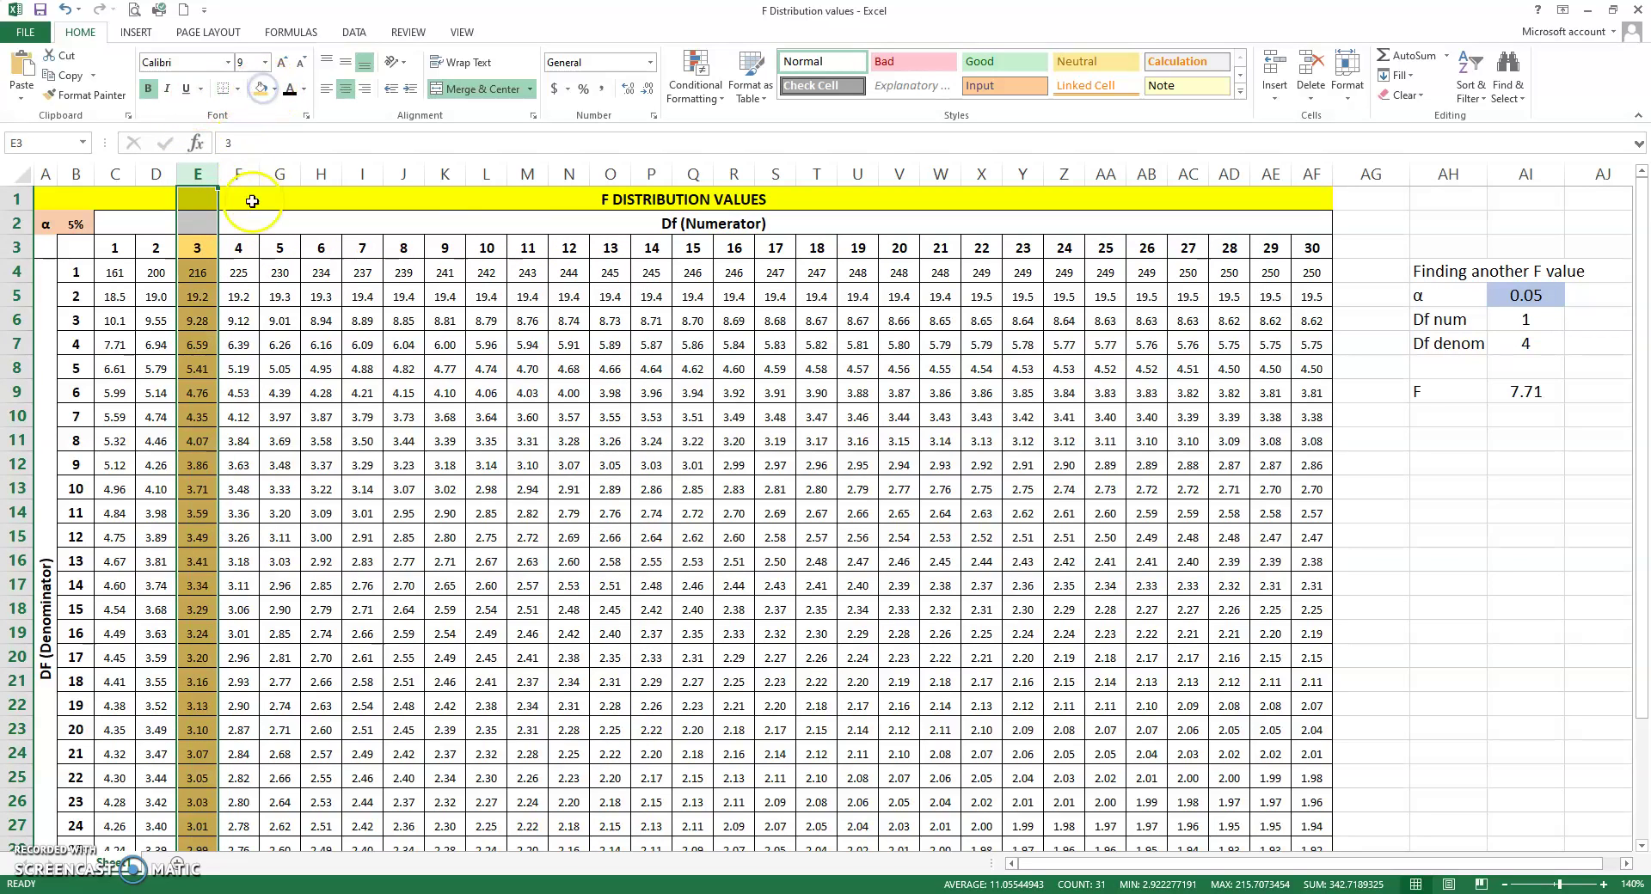
{"action": "left_click", "coordinate": [310, 383]}
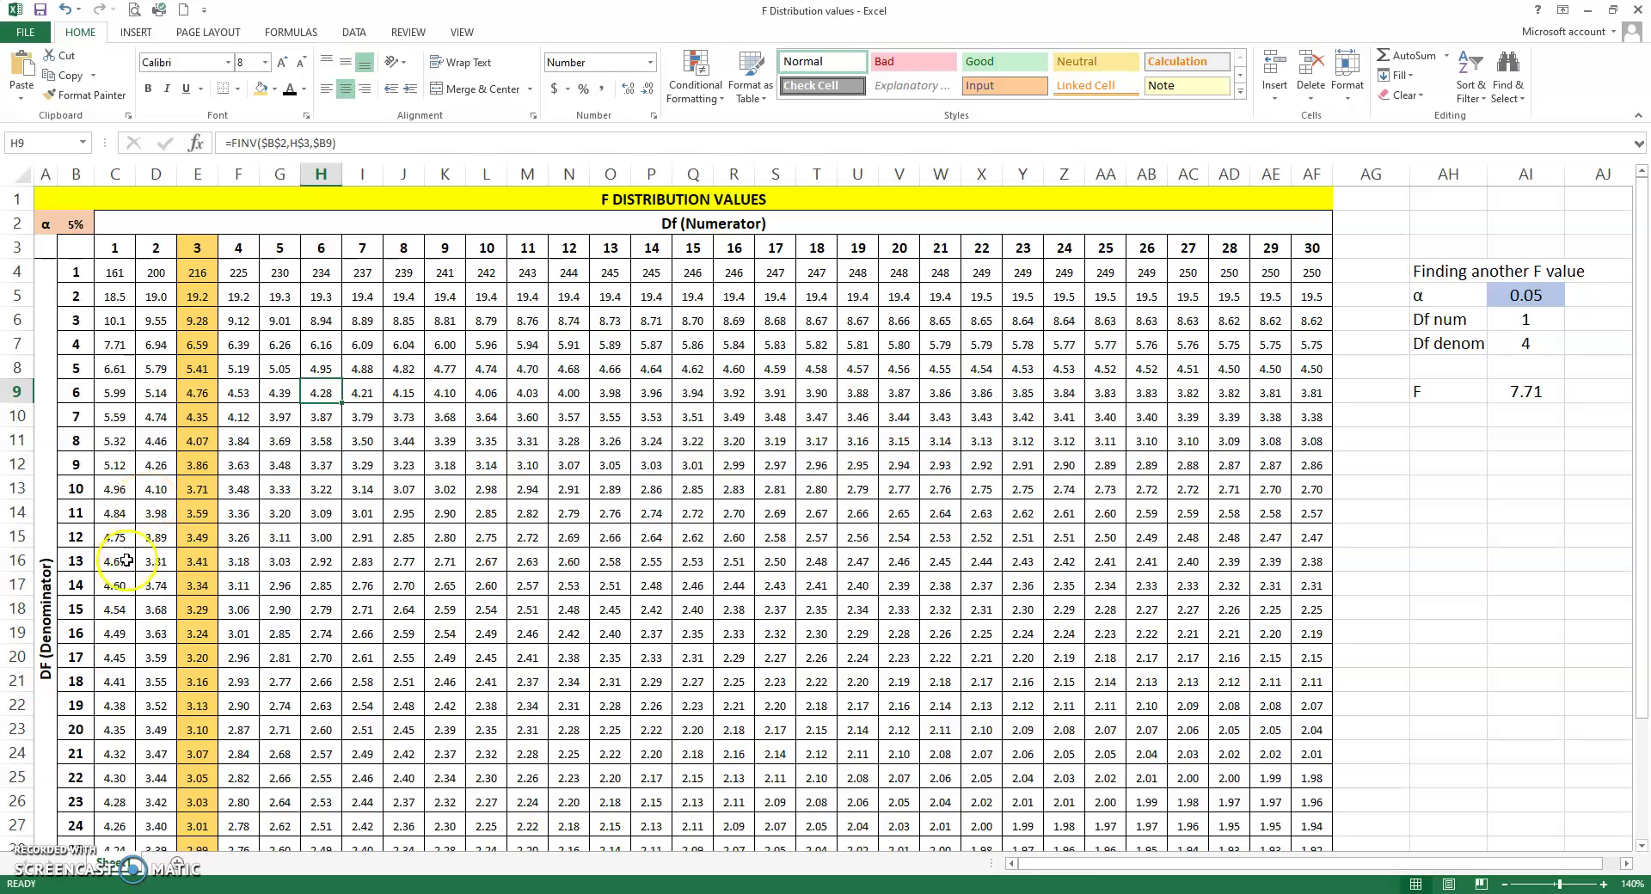
Fill the row for 18 denominator degrees of freedom with orange-gold and select the F value where it crosses the highlighted column
{"action": "left_click", "coordinate": [16, 679]}
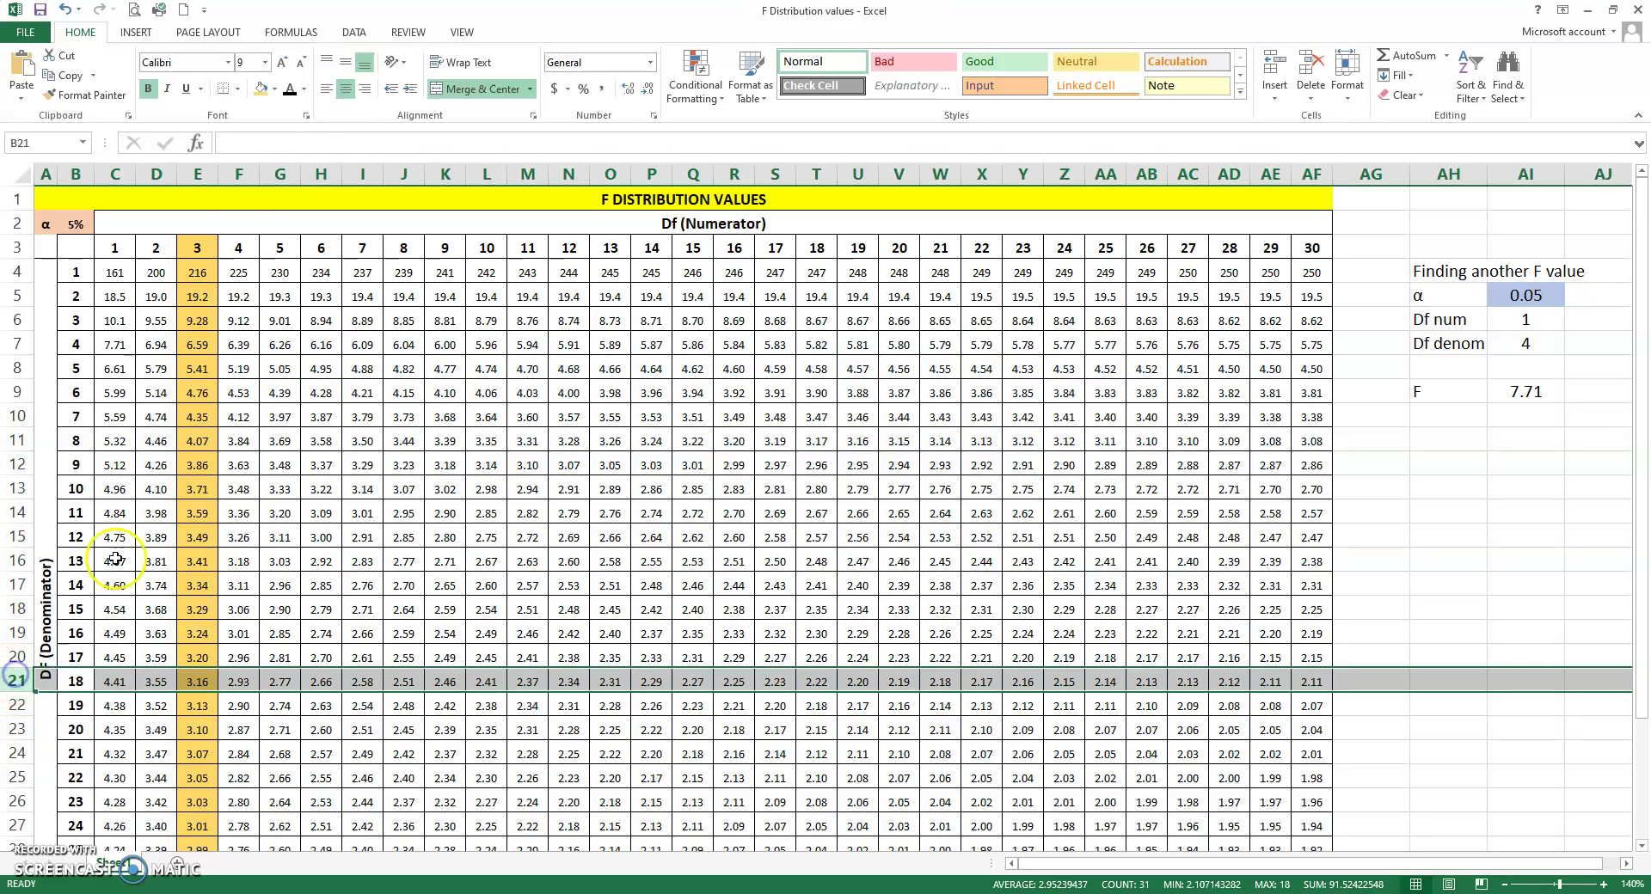
{"action": "left_click", "coordinate": [261, 89]}
{"action": "left_click", "coordinate": [531, 468]}
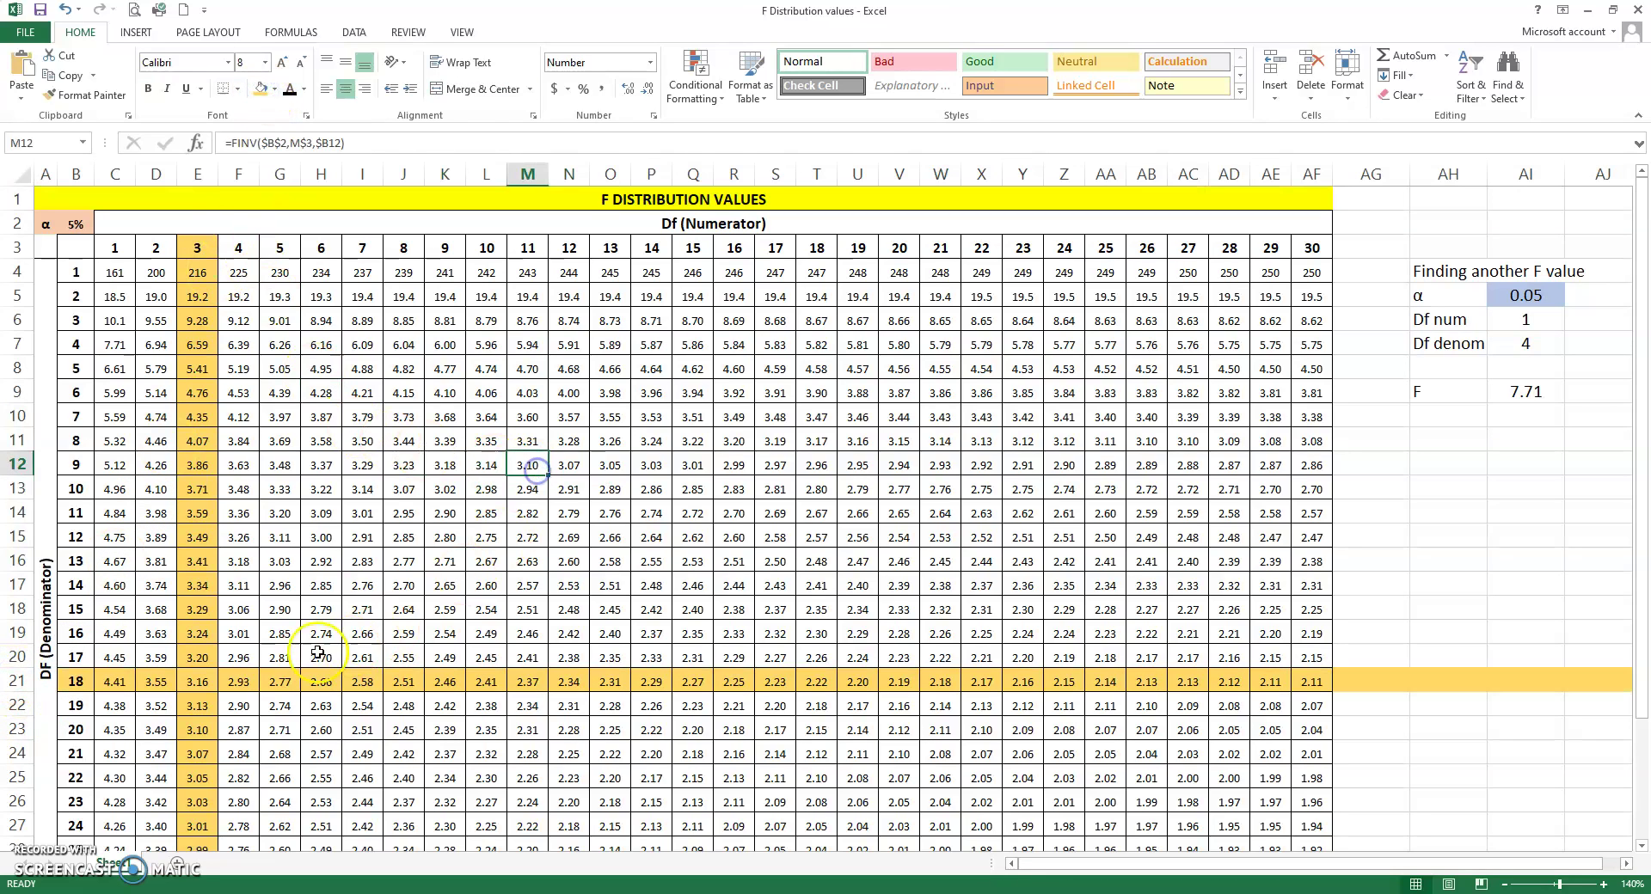
{"action": "left_click", "coordinate": [196, 681]}
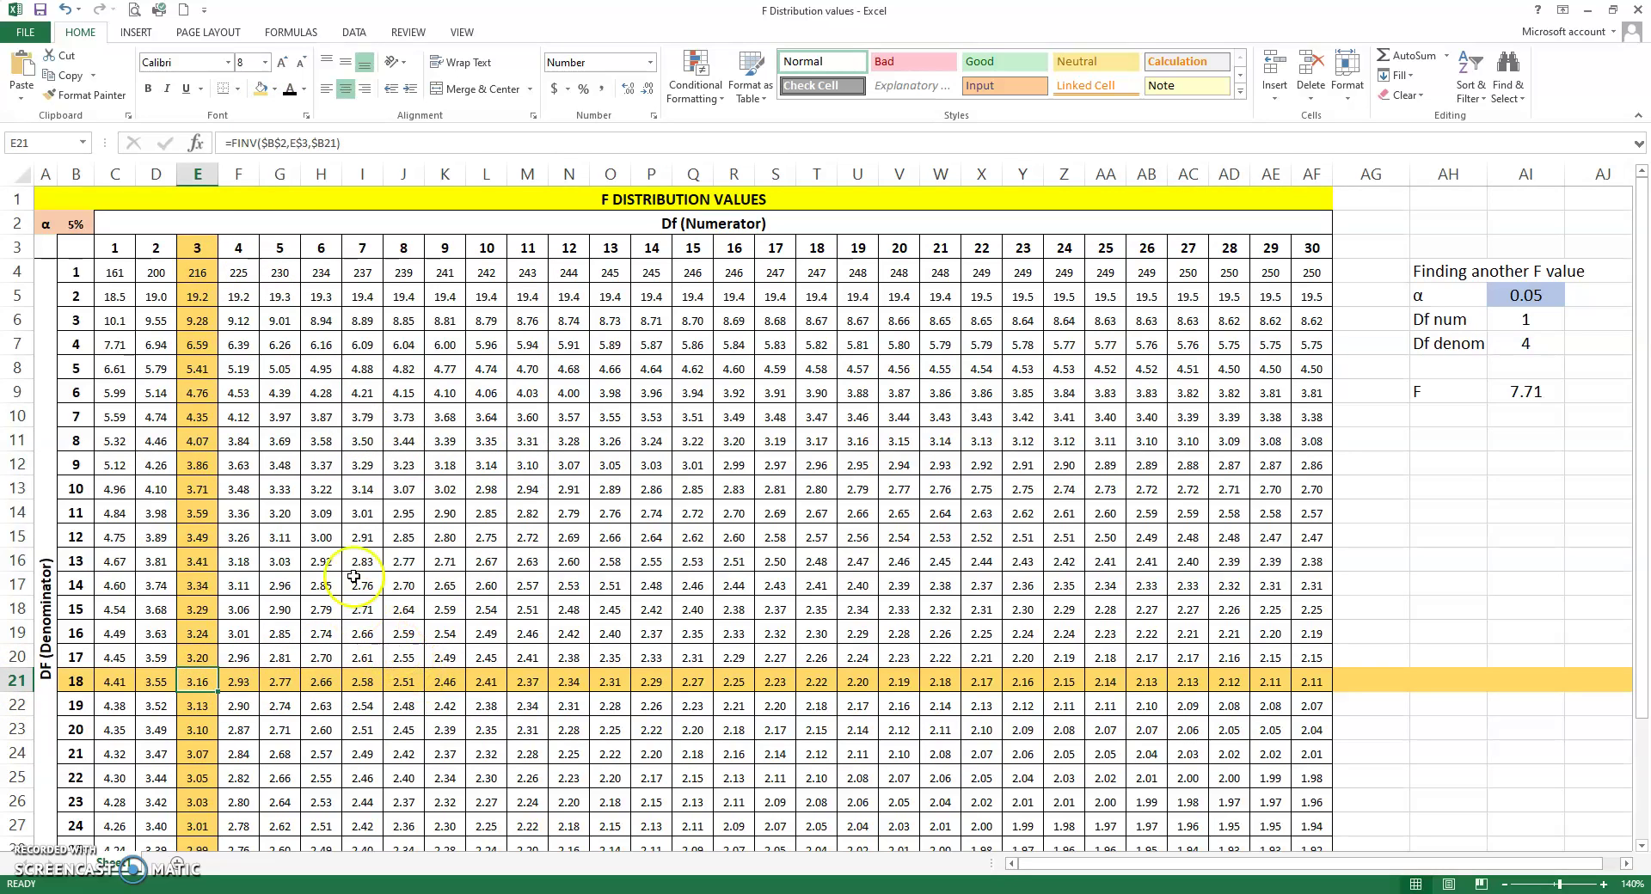
Return to the calf summary sheet in Book1 and enter the conclusion "Reject Ho" in H7
{"action": "left_click", "coordinate": [1592, 19]}
{"action": "left_click", "coordinate": [831, 526]}
{"action": "left_click", "coordinate": [732, 518]}
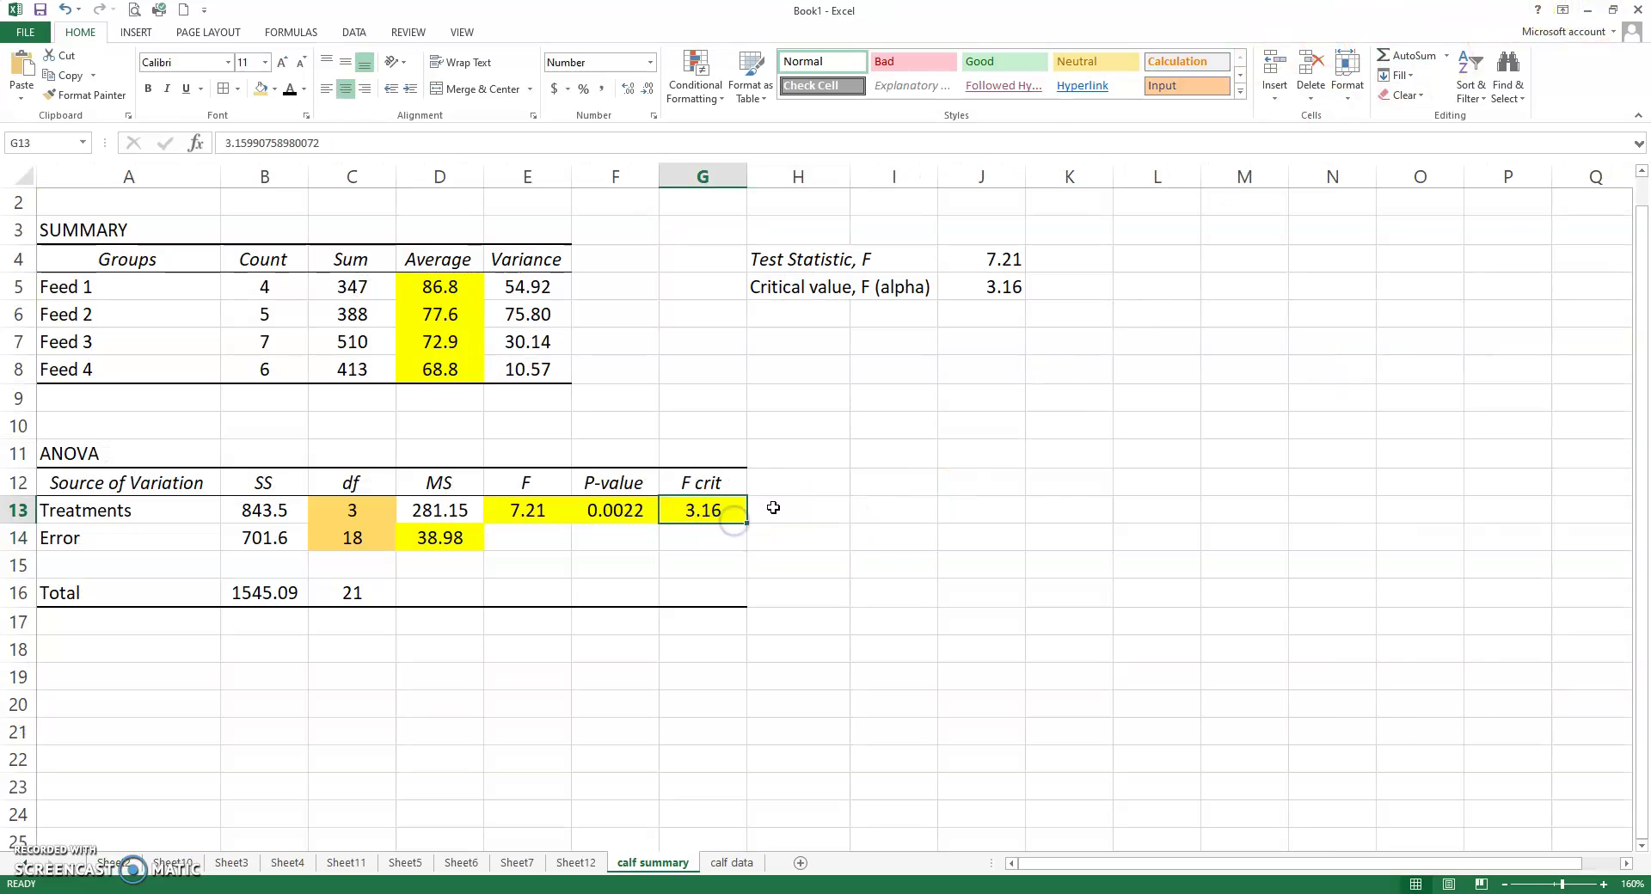
{"action": "left_click", "coordinate": [835, 329]}
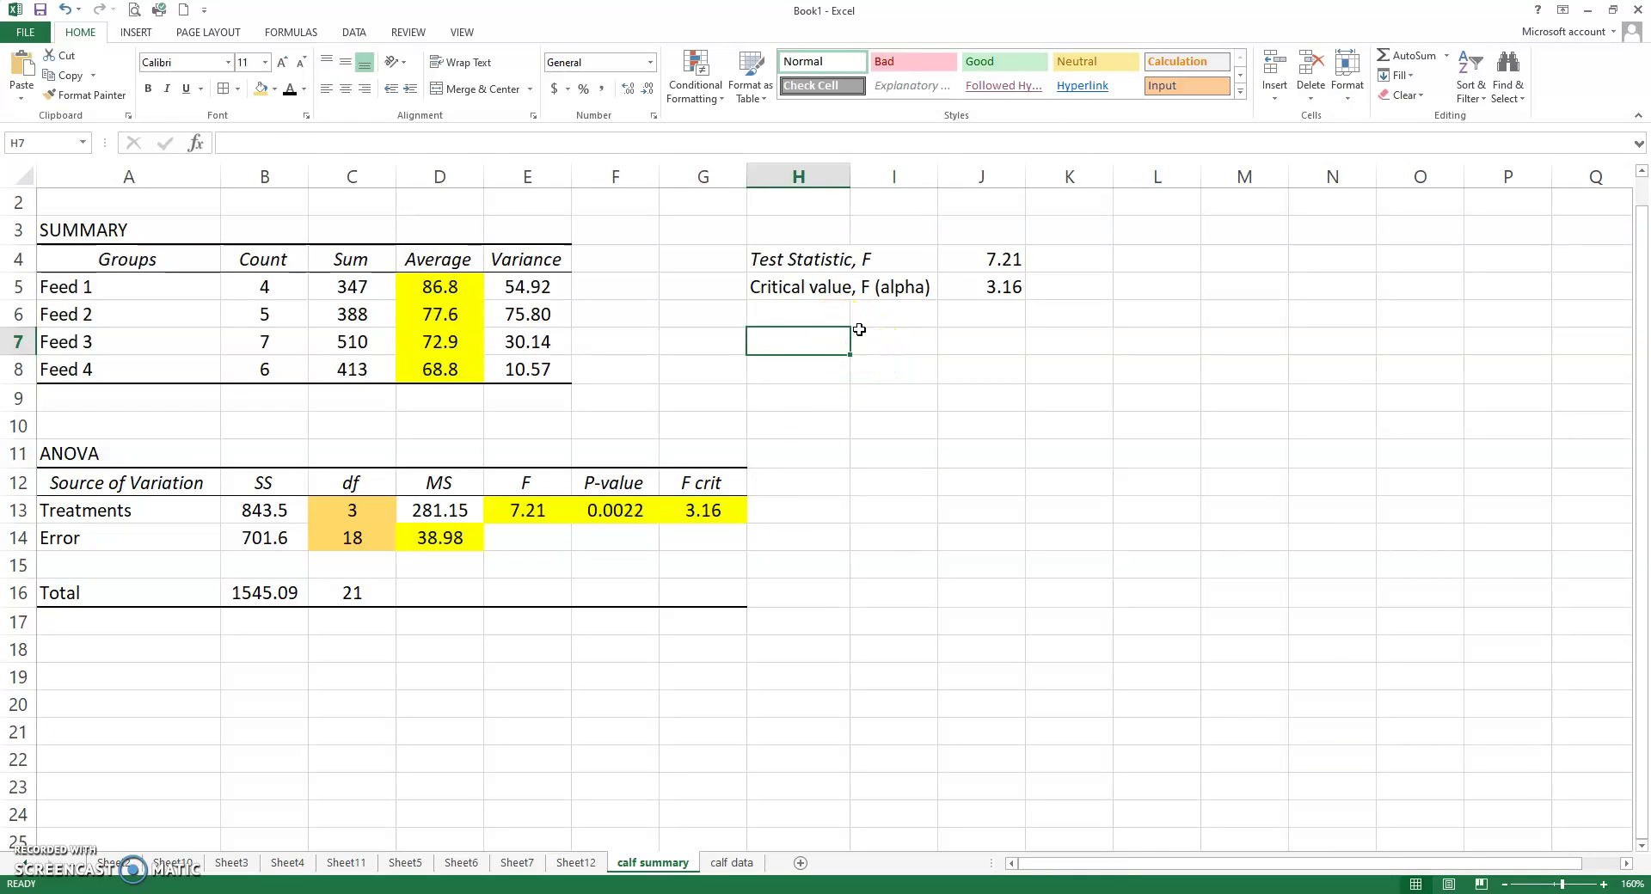
{"action": "type", "text": "Reject Ho"}
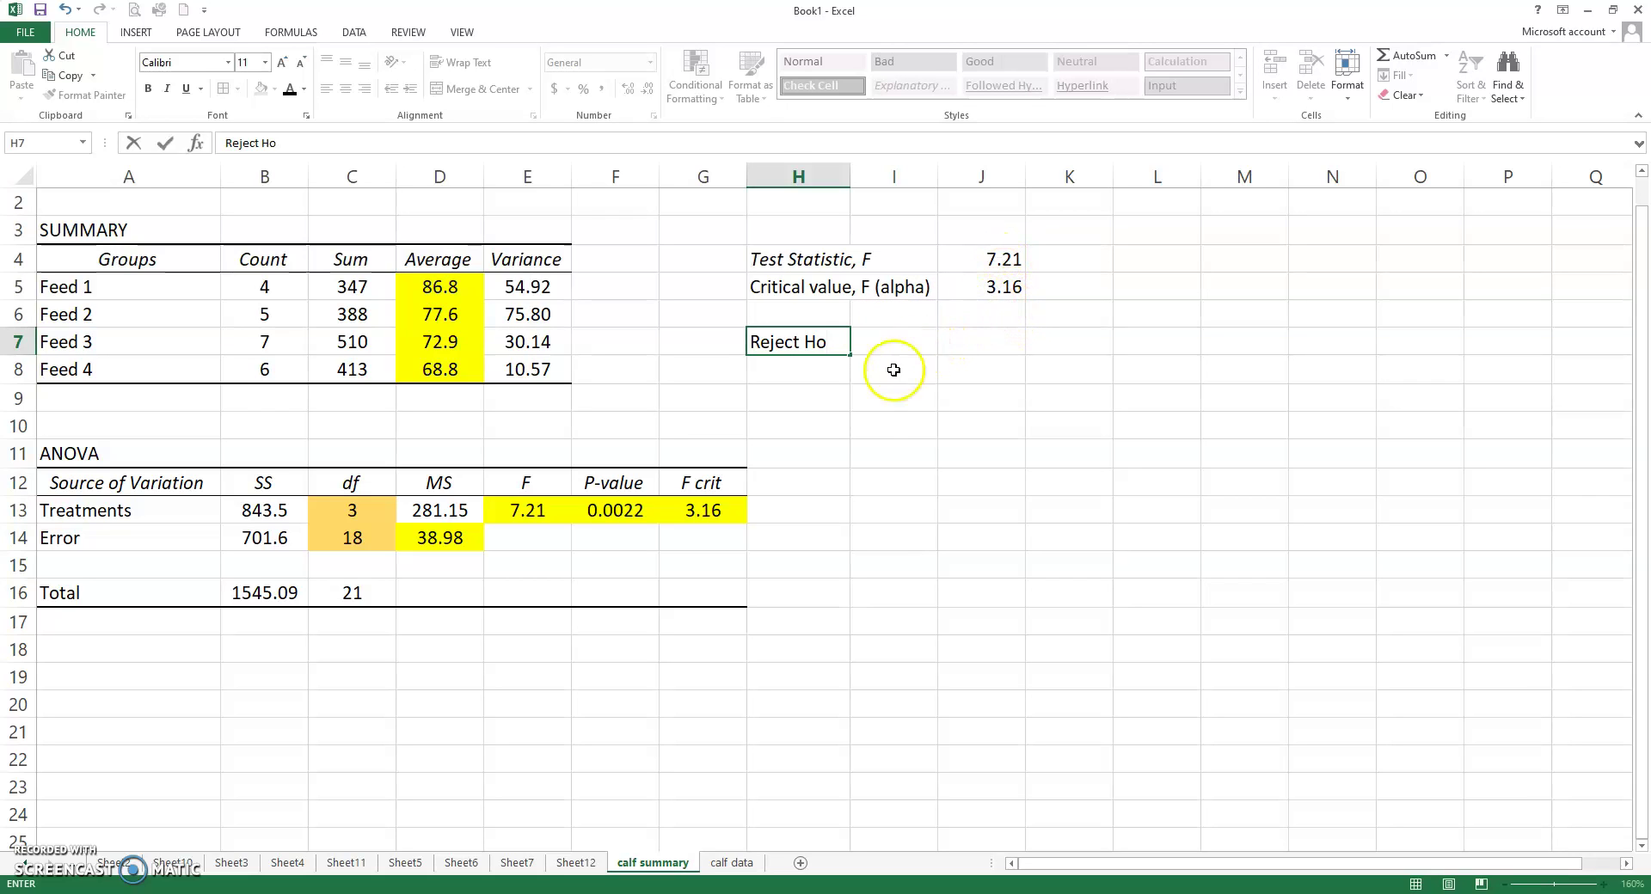
{"action": "left_click", "coordinate": [1032, 401]}
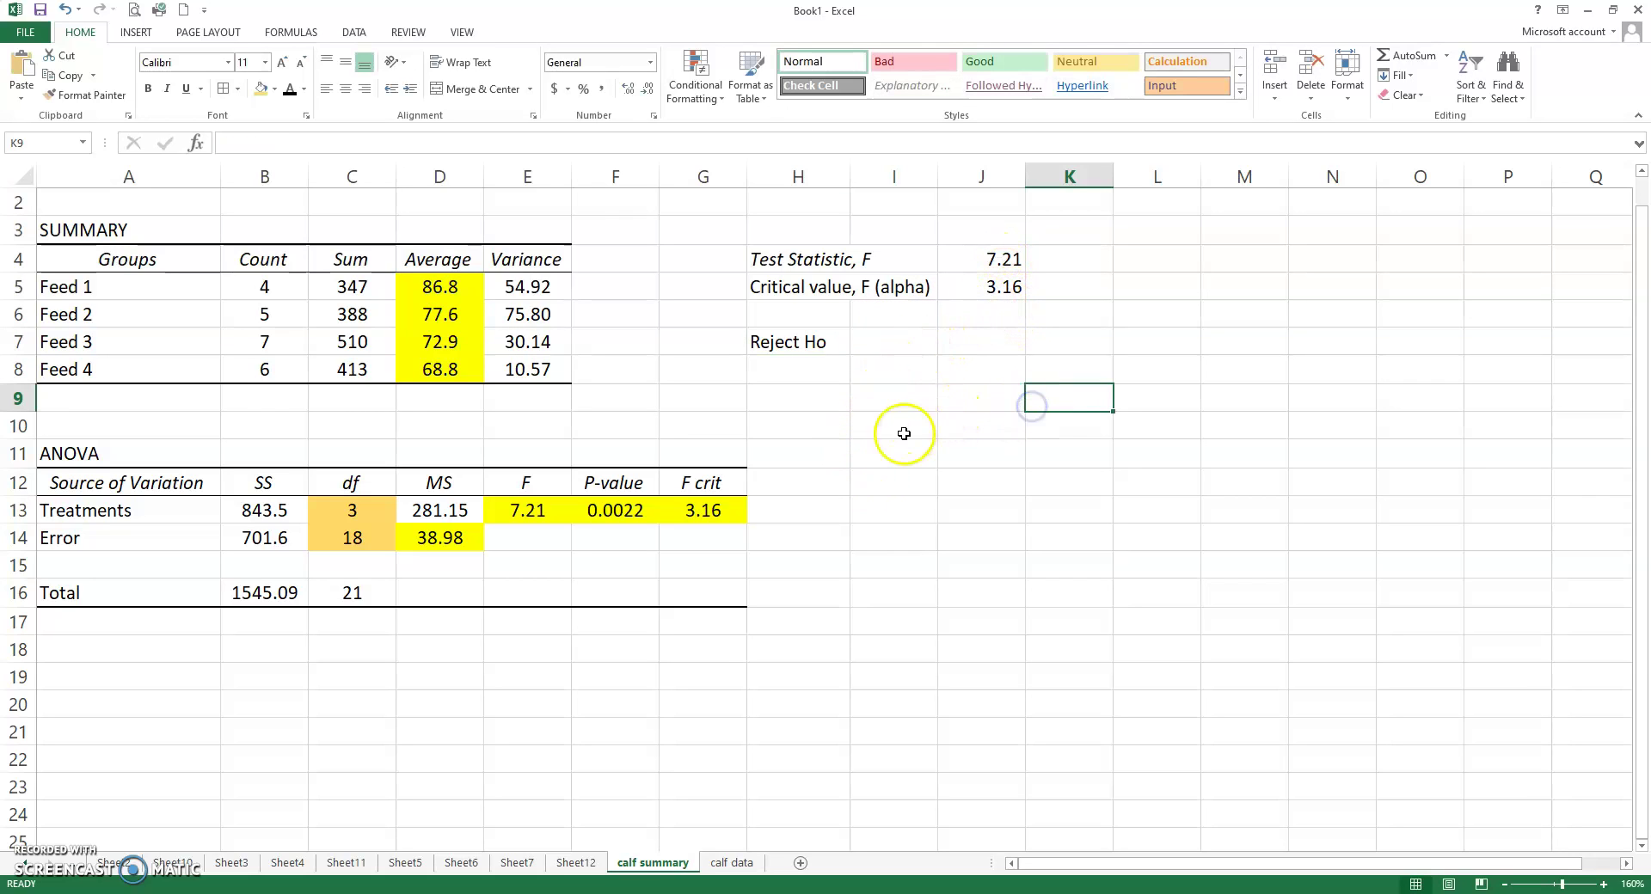
Enter the label "p-value" in H9 and its value 0.0022 in I9
{"action": "left_click", "coordinate": [819, 401]}
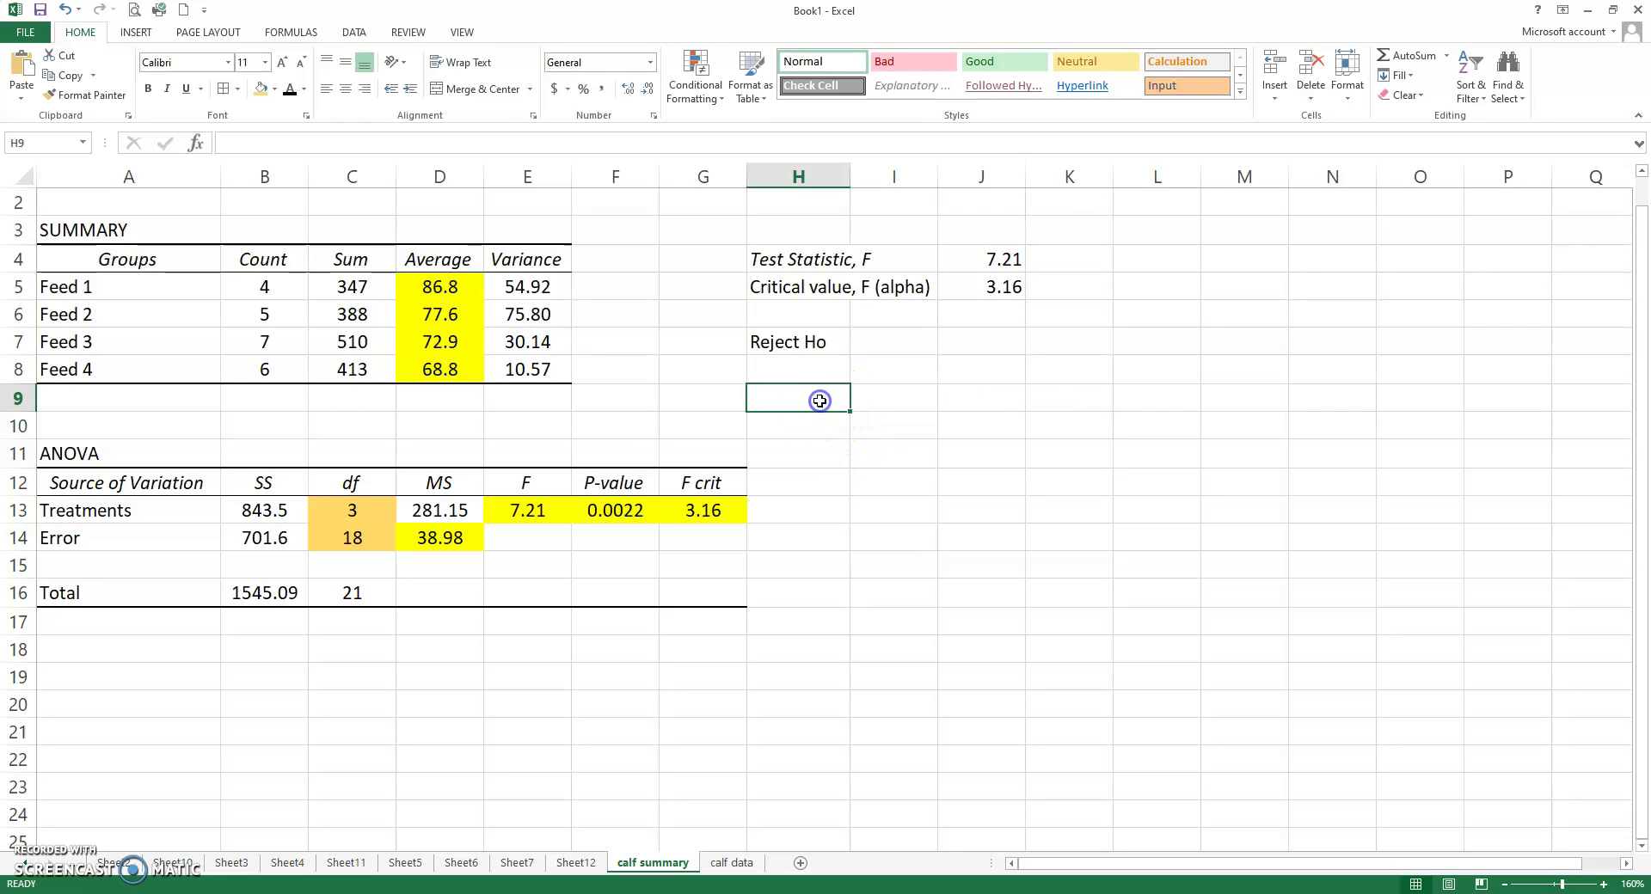
{"action": "type", "text": "p-value"}
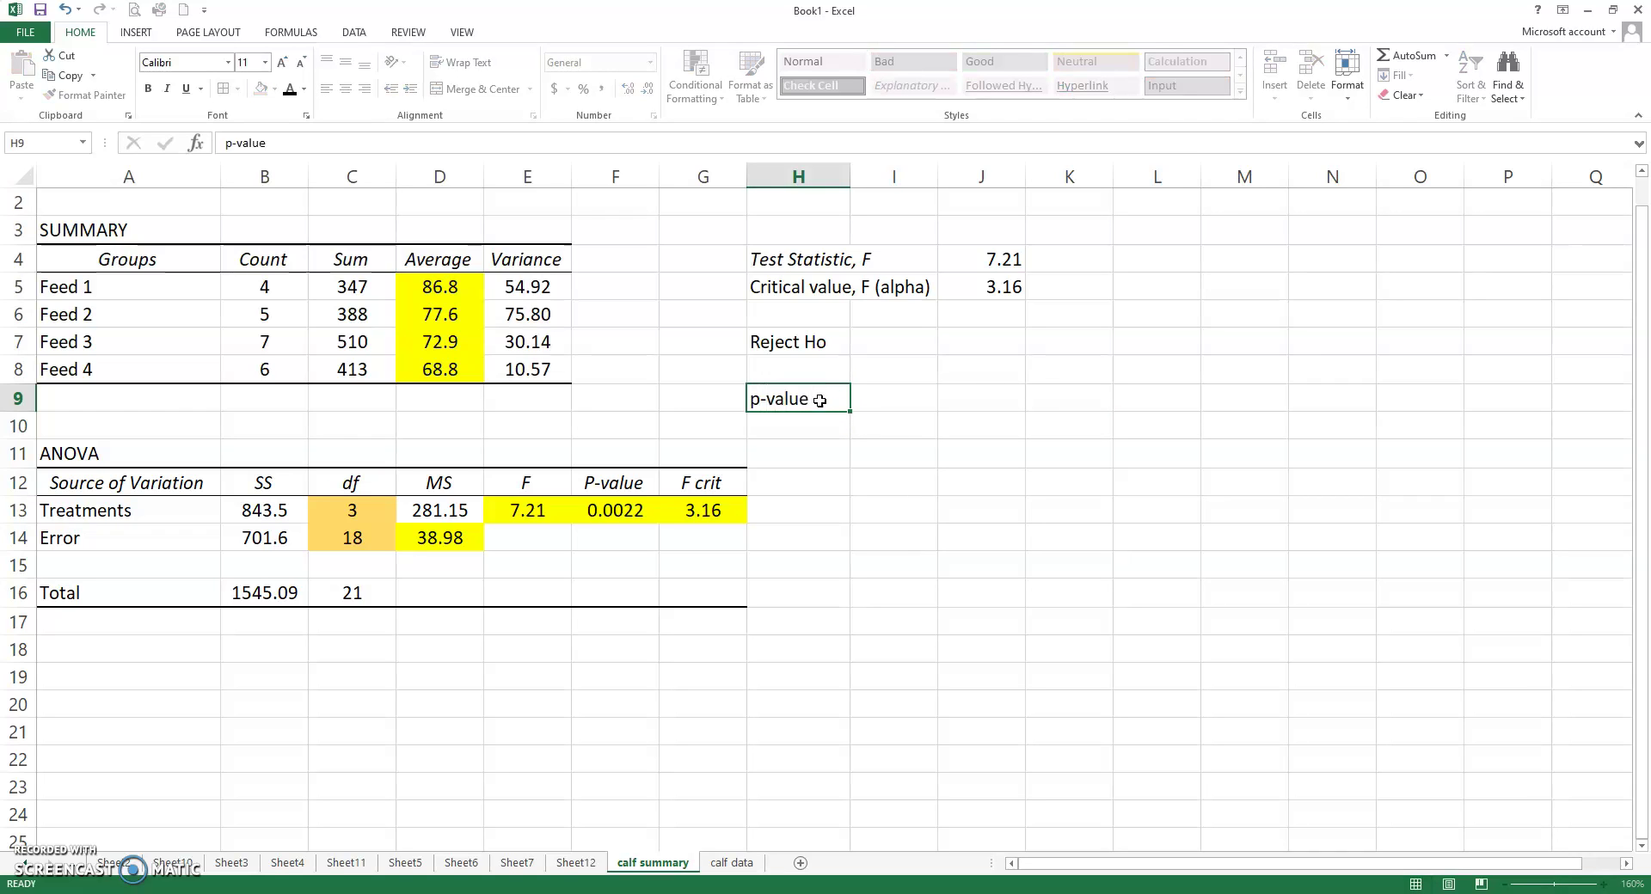
{"action": "key", "text": "Tab"}
{"action": "type", "text": "."}
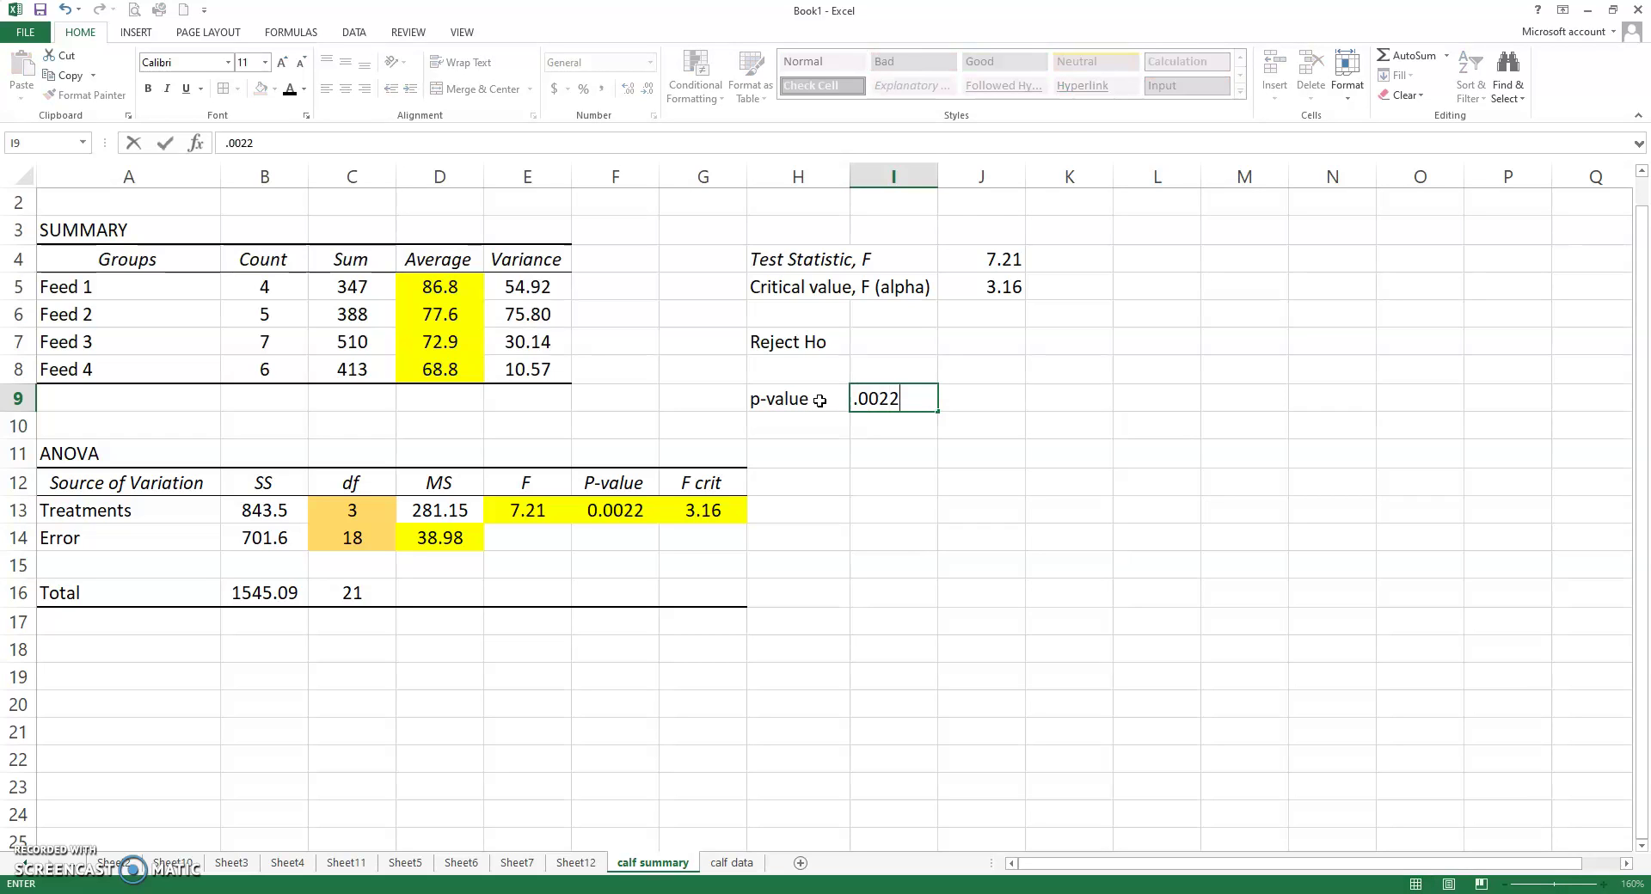
{"action": "type", "text": "0022"}
{"action": "key", "text": "Return"}
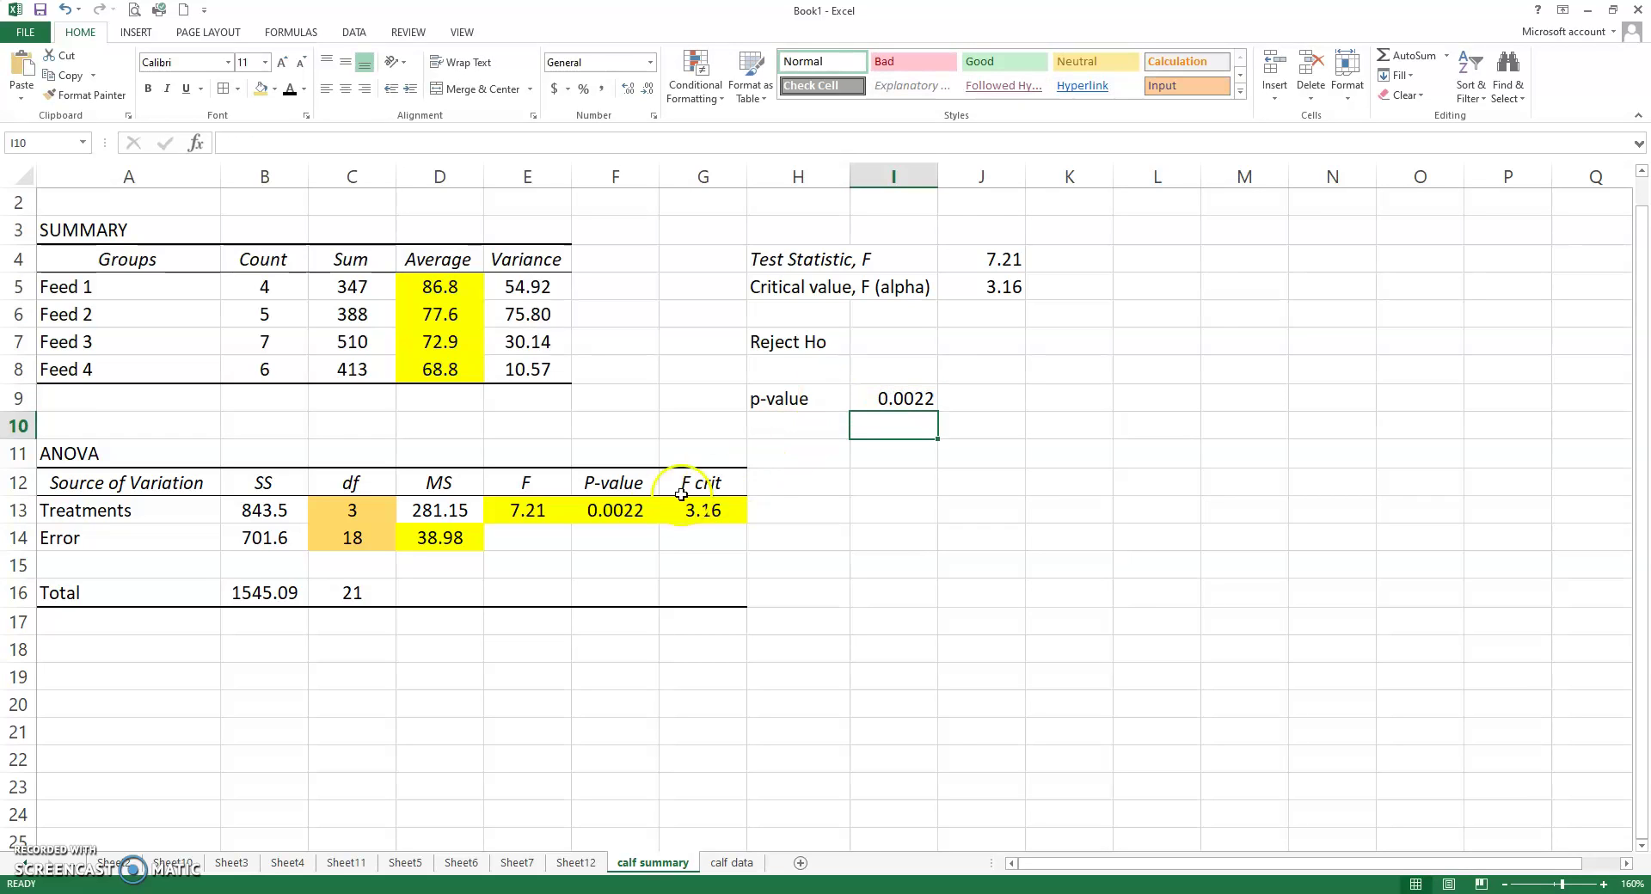
Enter the label "alpha" in H10 and the significance level 0.05 in I10
{"action": "left_click", "coordinate": [655, 513]}
{"action": "left_click", "coordinate": [793, 425]}
{"action": "type", "text": "alpha"}
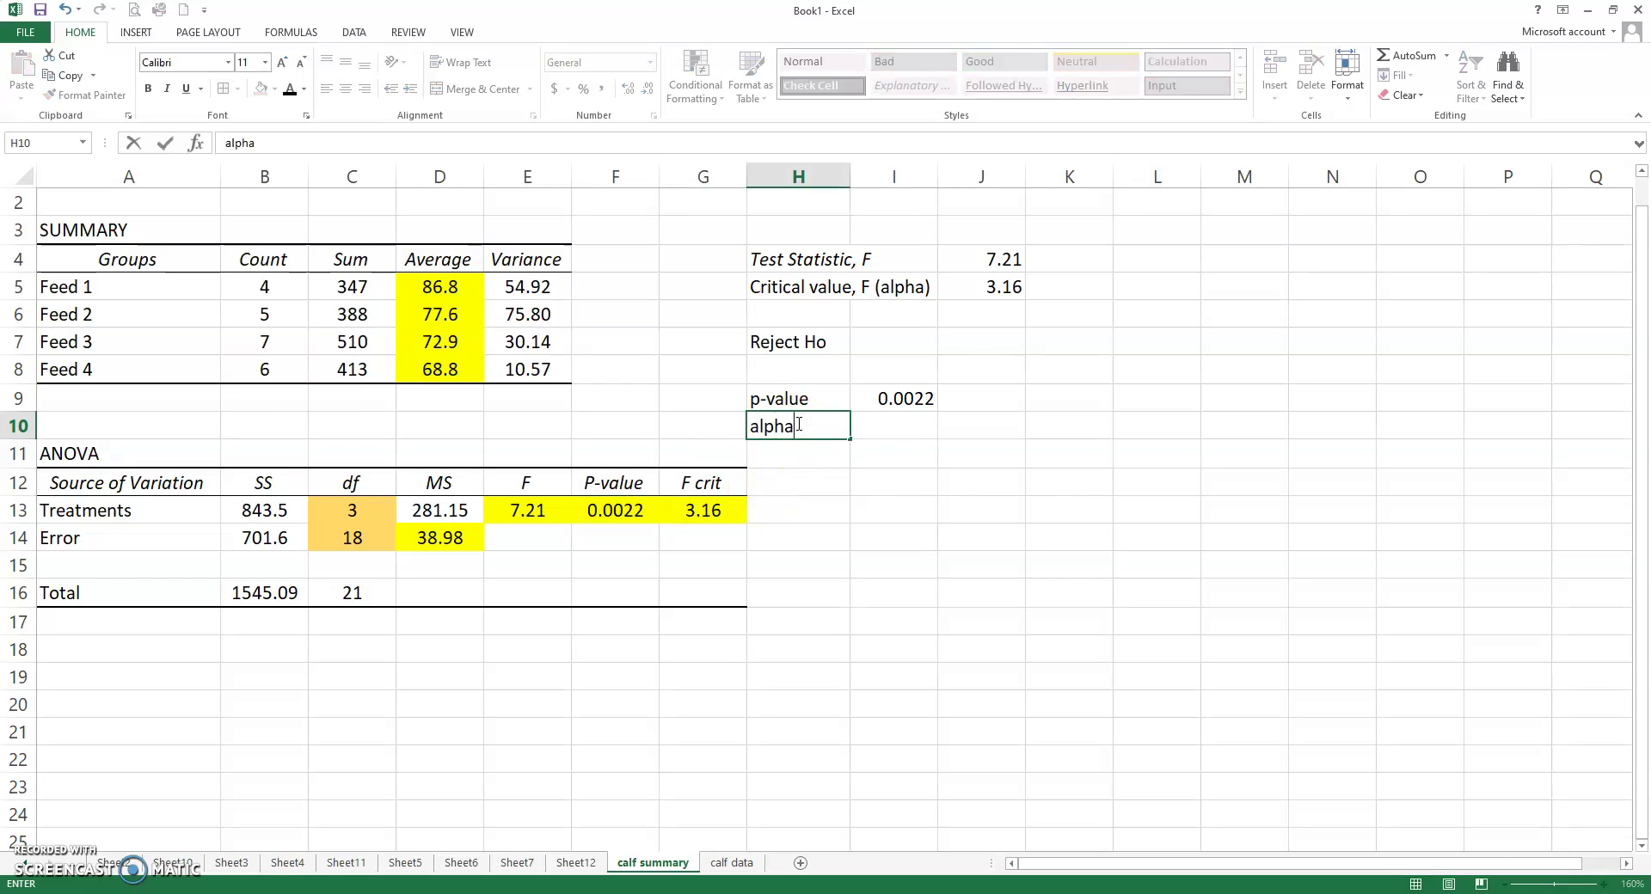
{"action": "key", "text": "Tab"}
{"action": "type", "text": ".0"}
{"action": "key", "text": "Return"}
Enter the p-value conclusion "Reject Ho" in I12
{"action": "key", "text": "Return"}
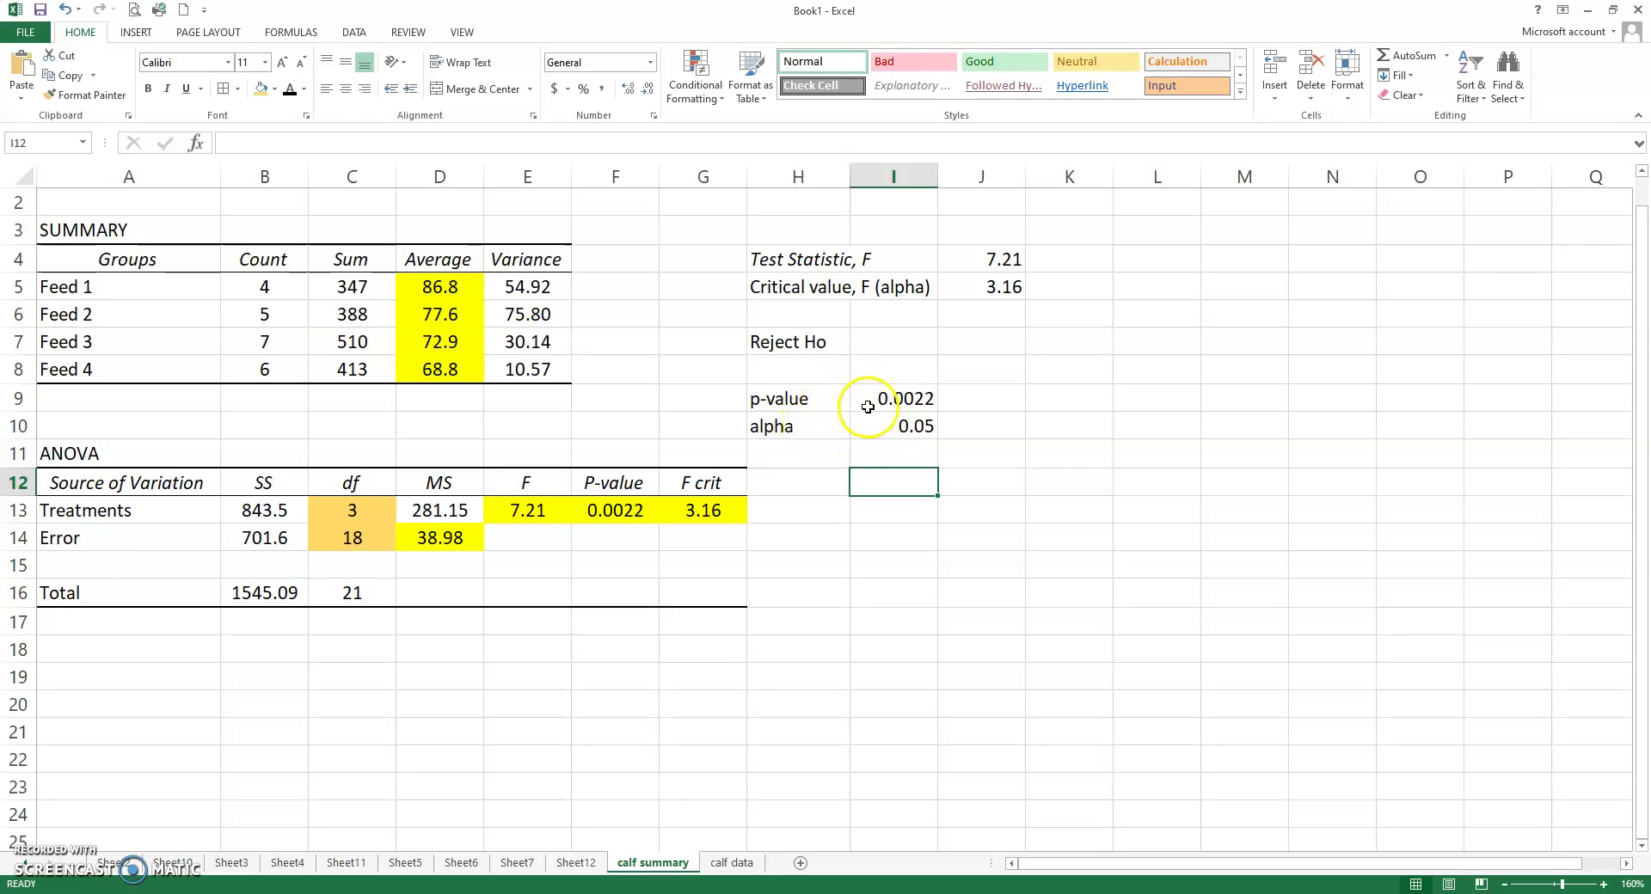
{"action": "type", "text": "Reject Ho"}
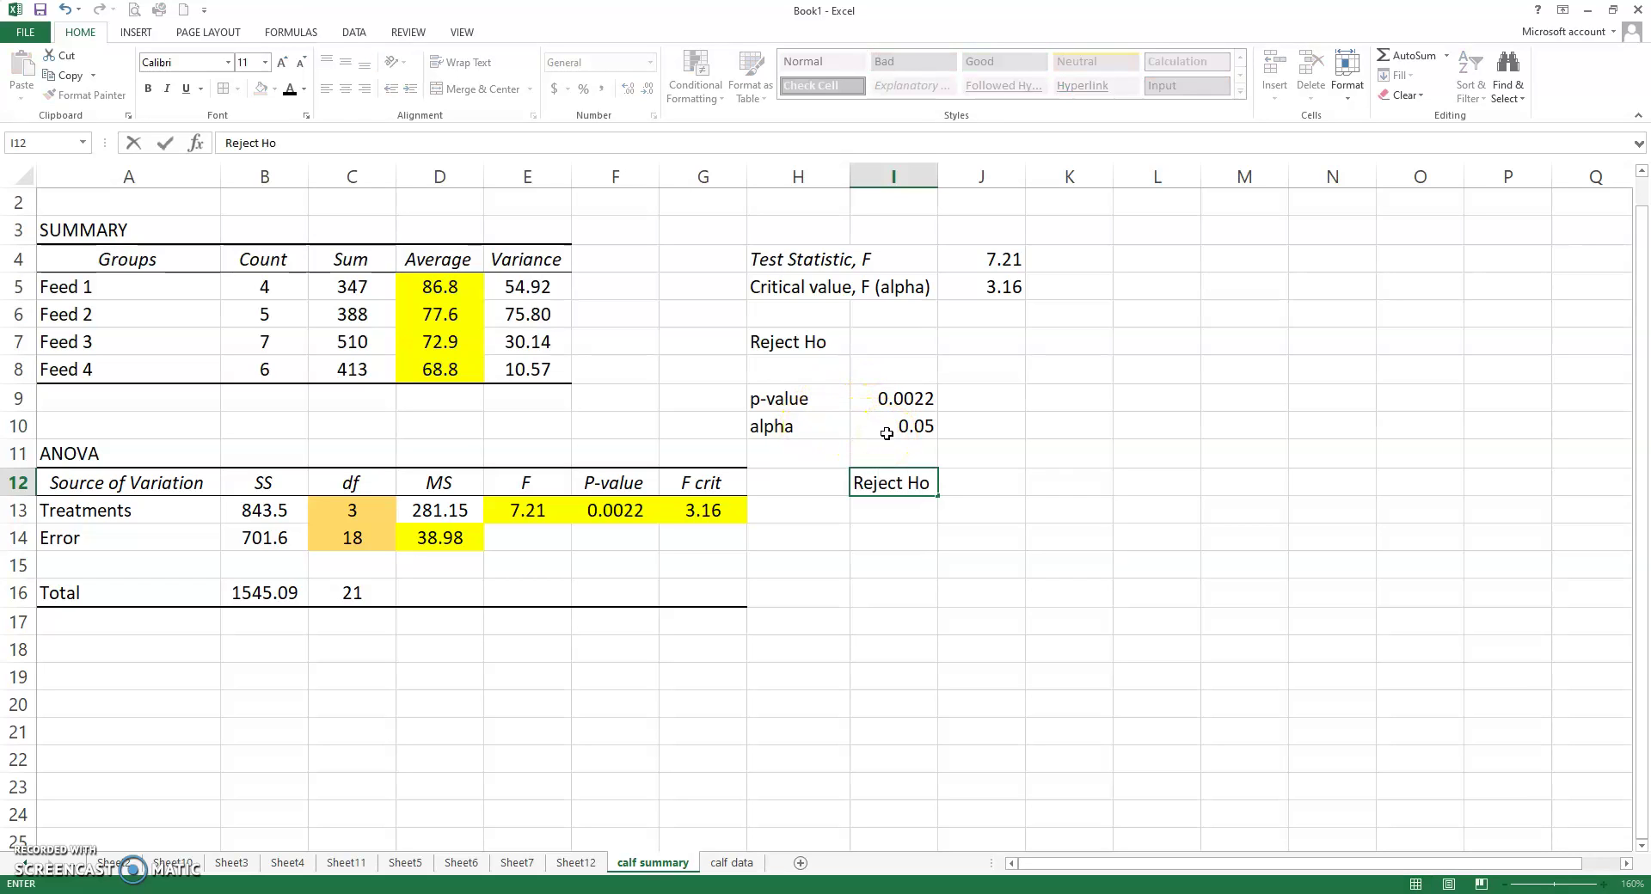
{"action": "key", "text": "Return"}
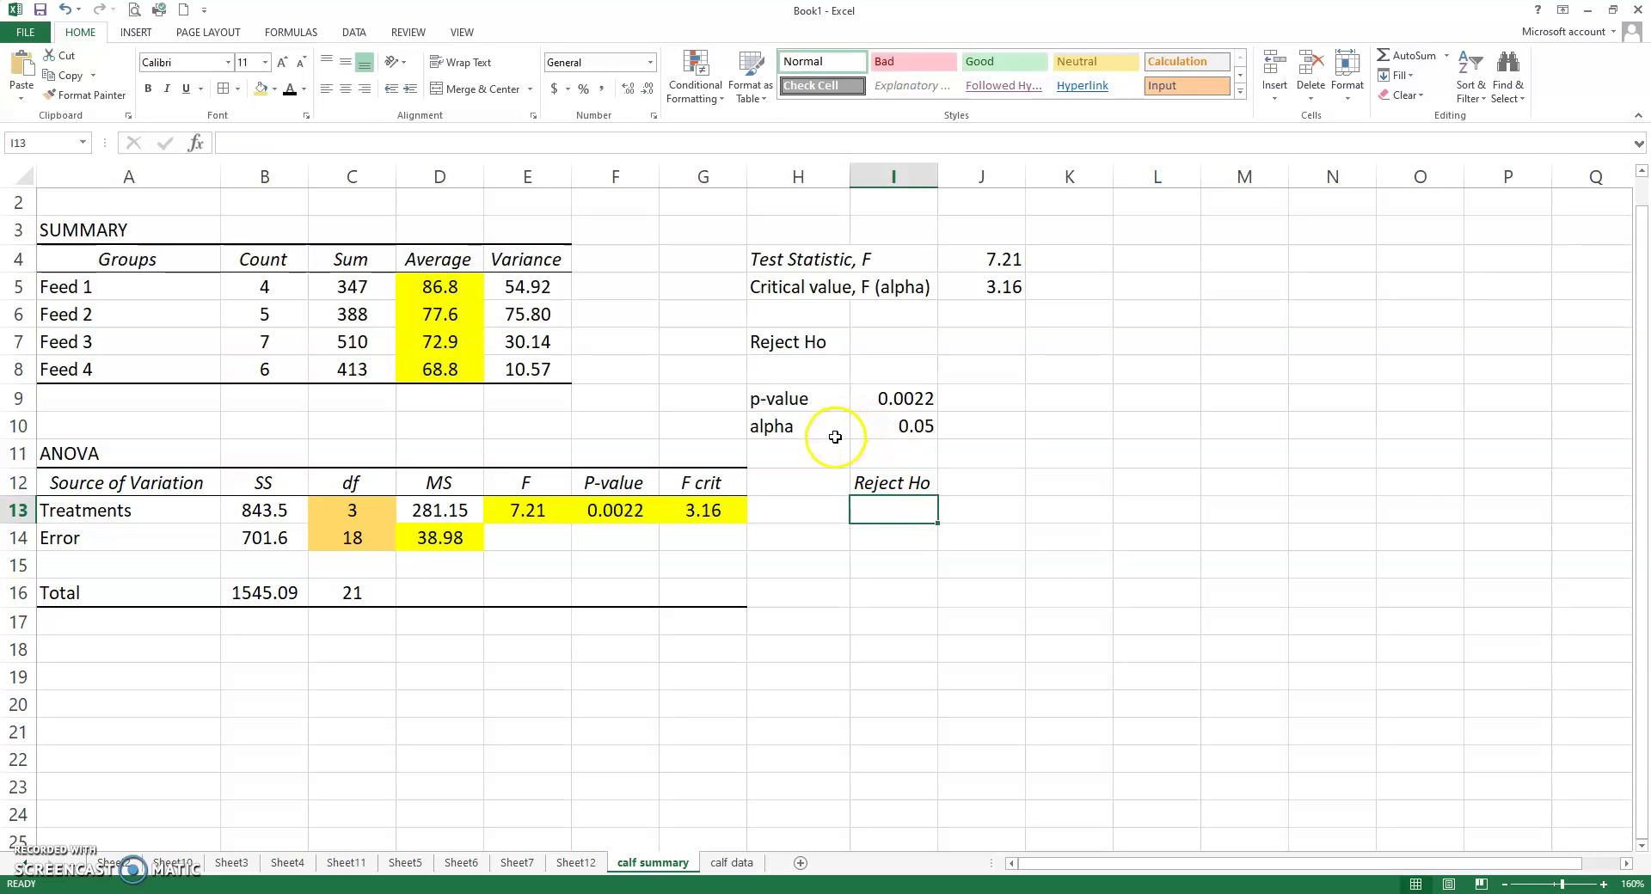
Switch to the Chapter 10 - ANOVA presentation and review the null hypothesis statement on slide 4
{"action": "left_click", "coordinate": [1590, 15]}
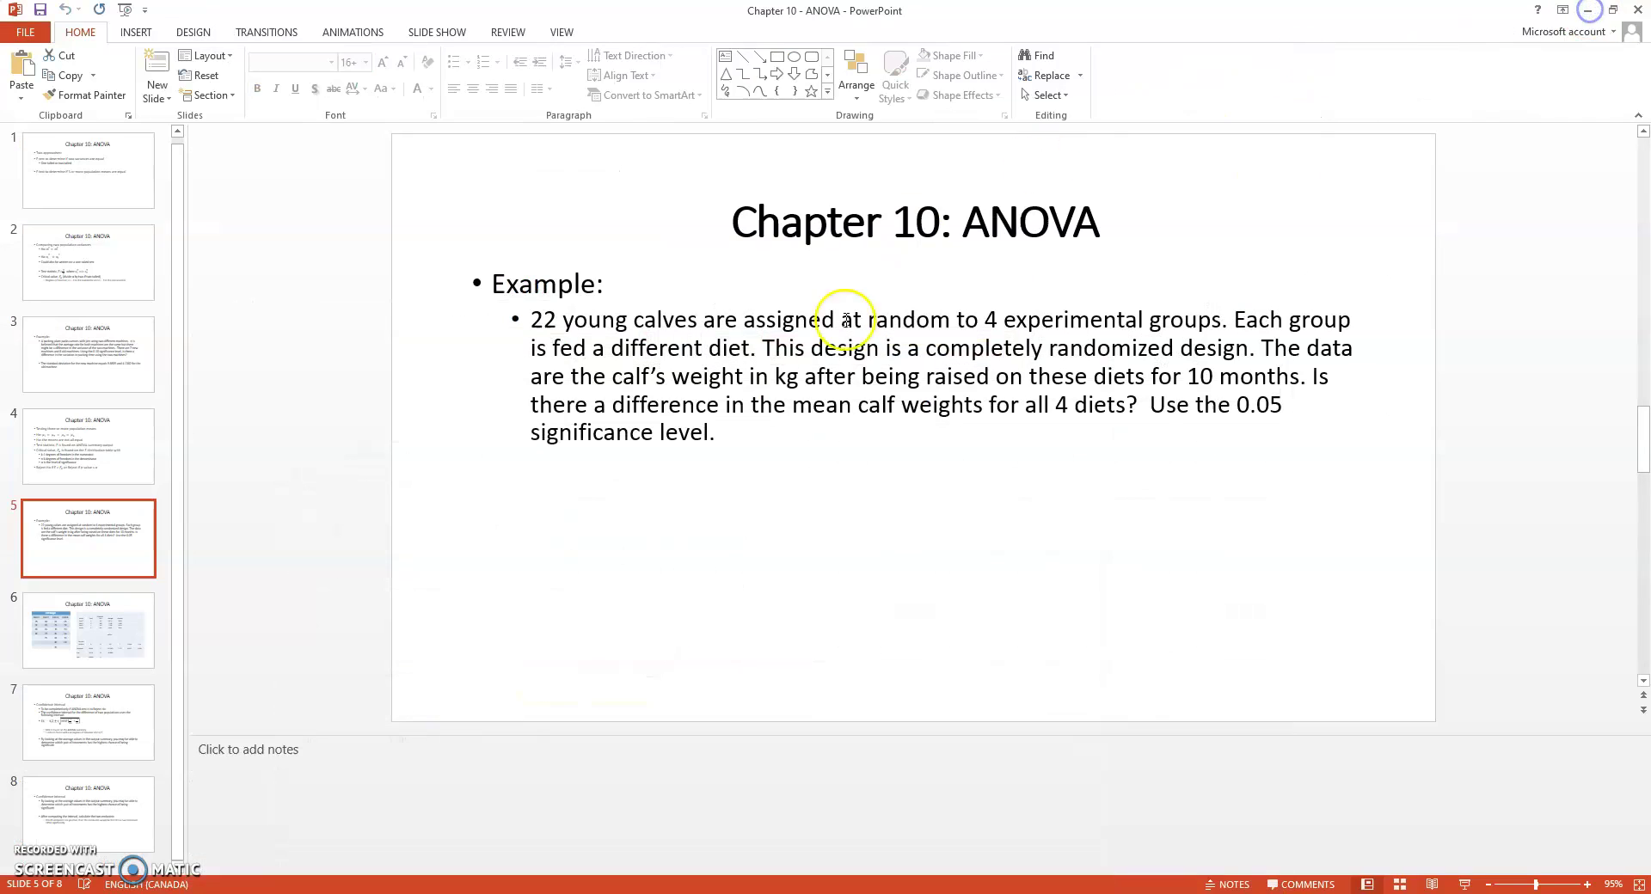
{"action": "left_click", "coordinate": [77, 482]}
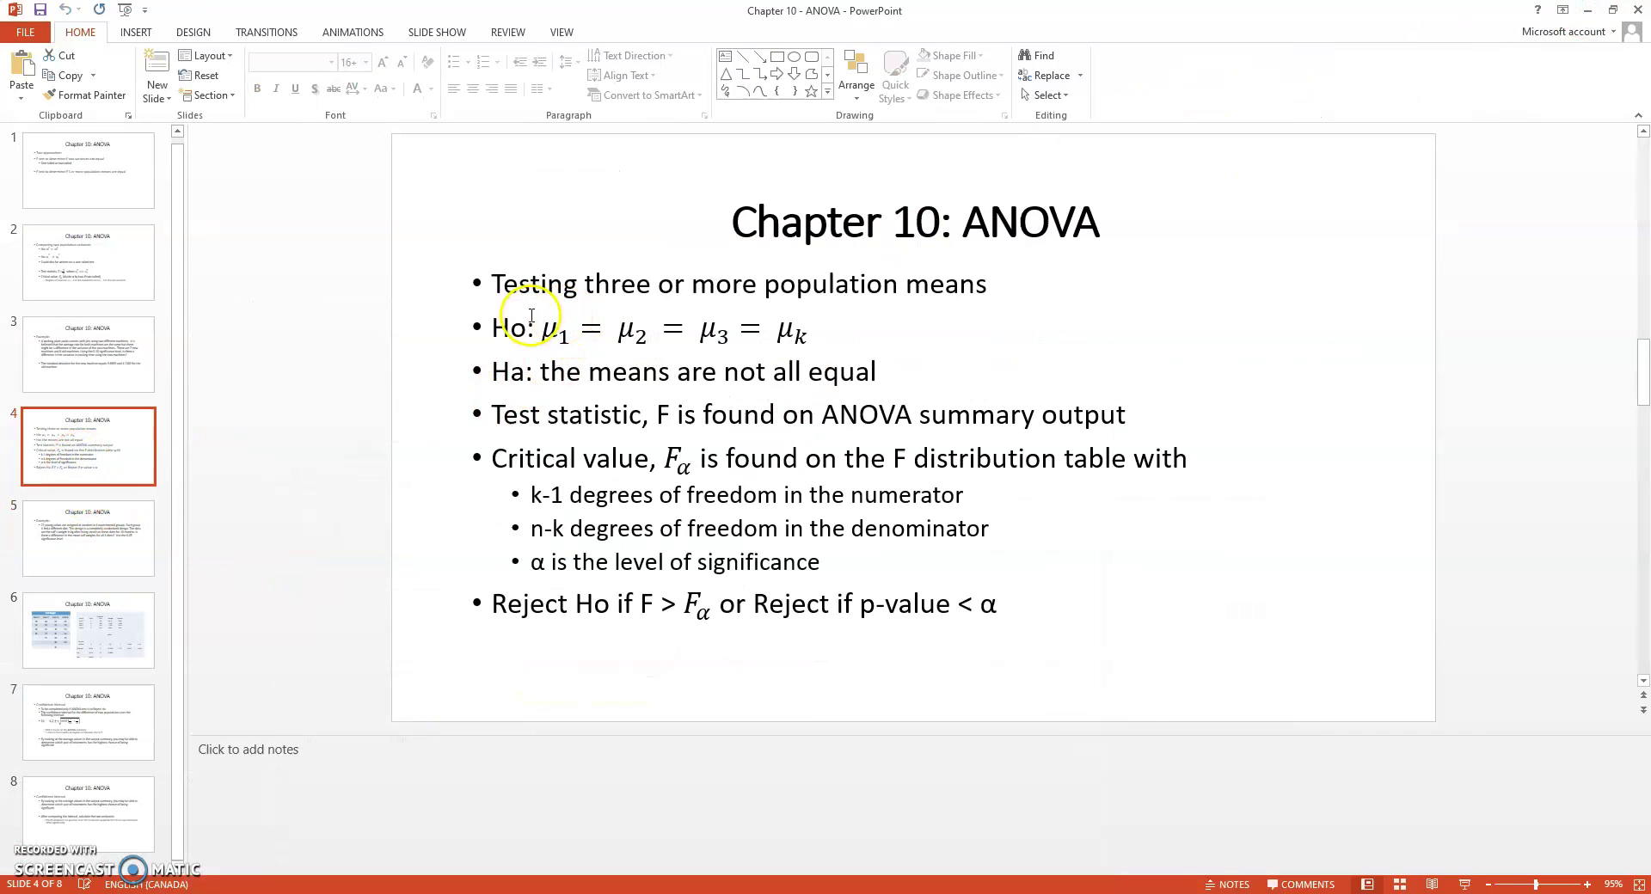
{"action": "left_click_drag", "start_coordinate": [493, 325], "coordinate": [798, 325]}
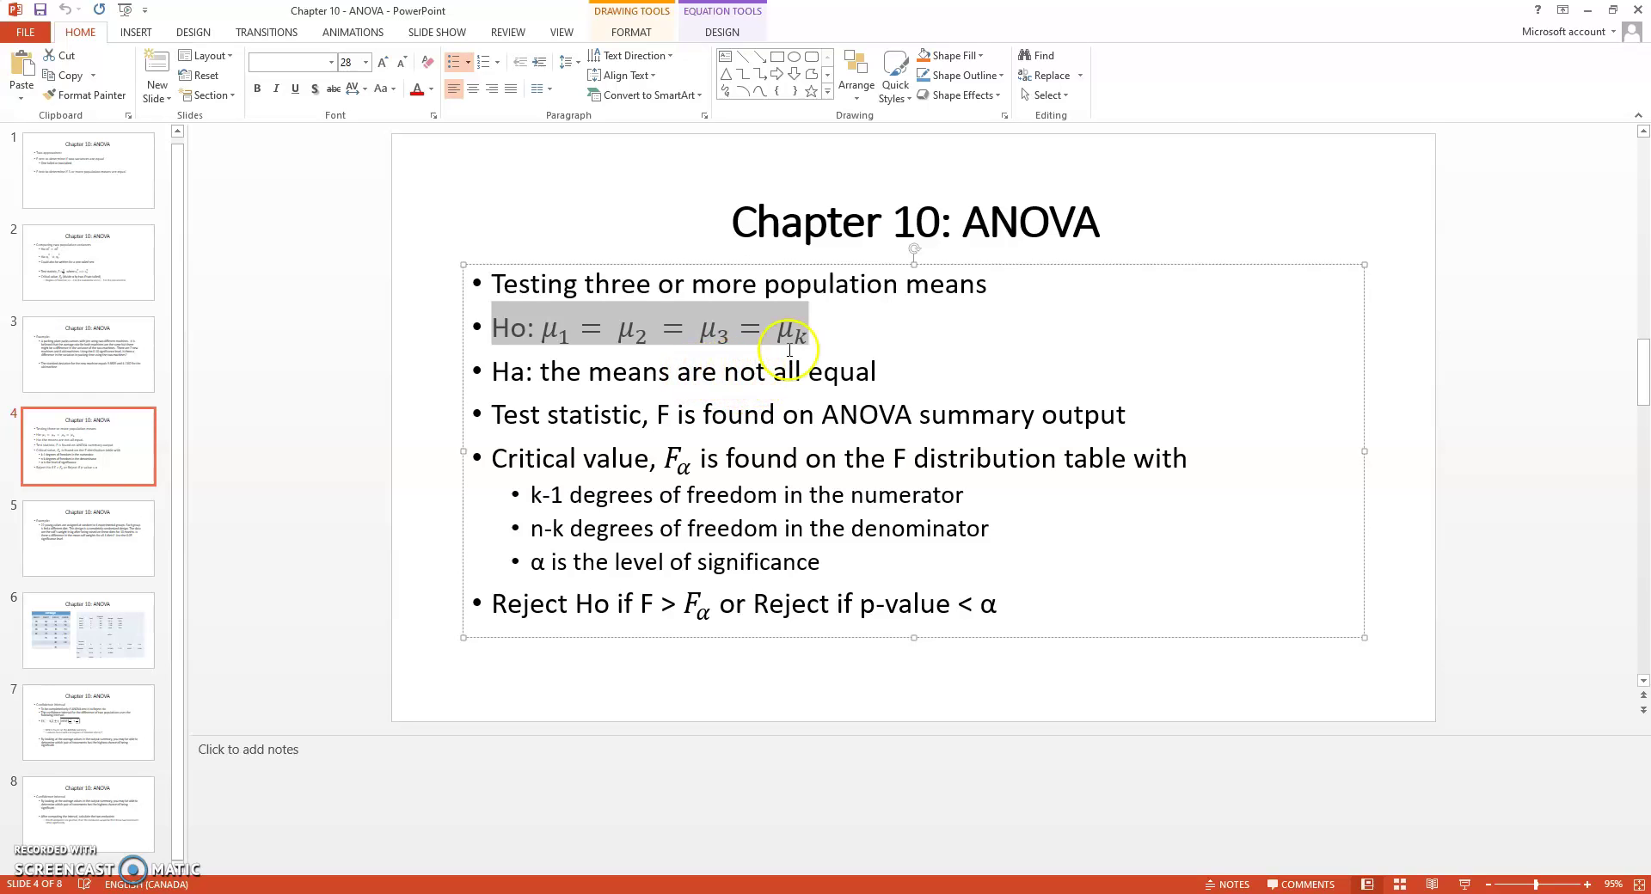
Return to the calf summary sheet in Book1 and inspect the critical value recorded in J5
{"action": "left_click", "coordinate": [1586, 17]}
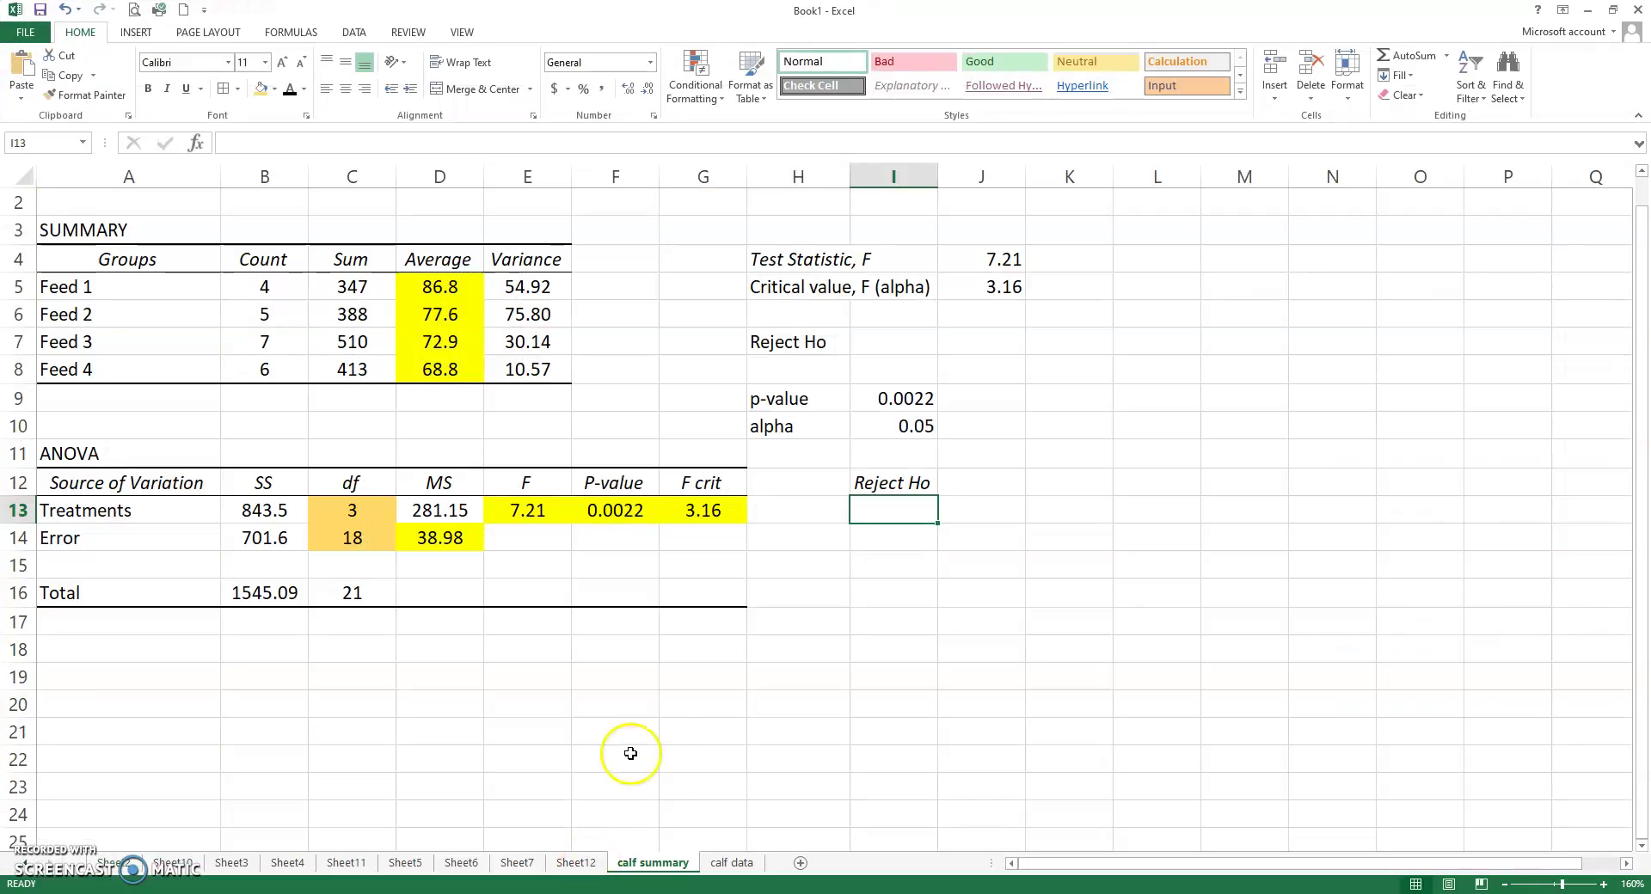
{"action": "left_click", "coordinate": [951, 619]}
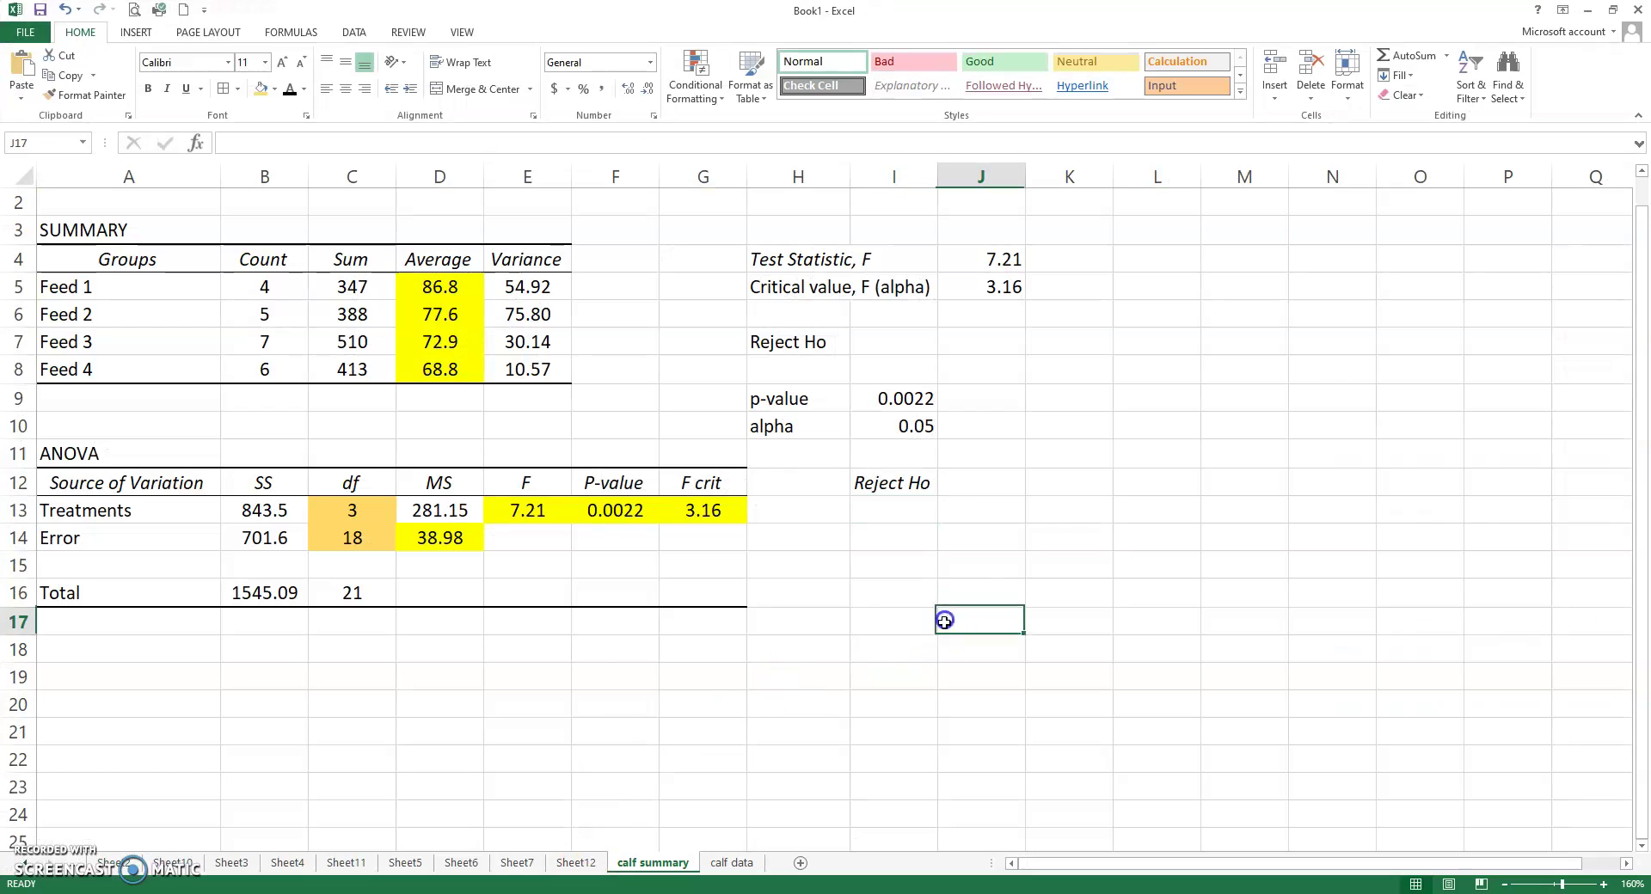
{"action": "left_click", "coordinate": [1007, 288]}
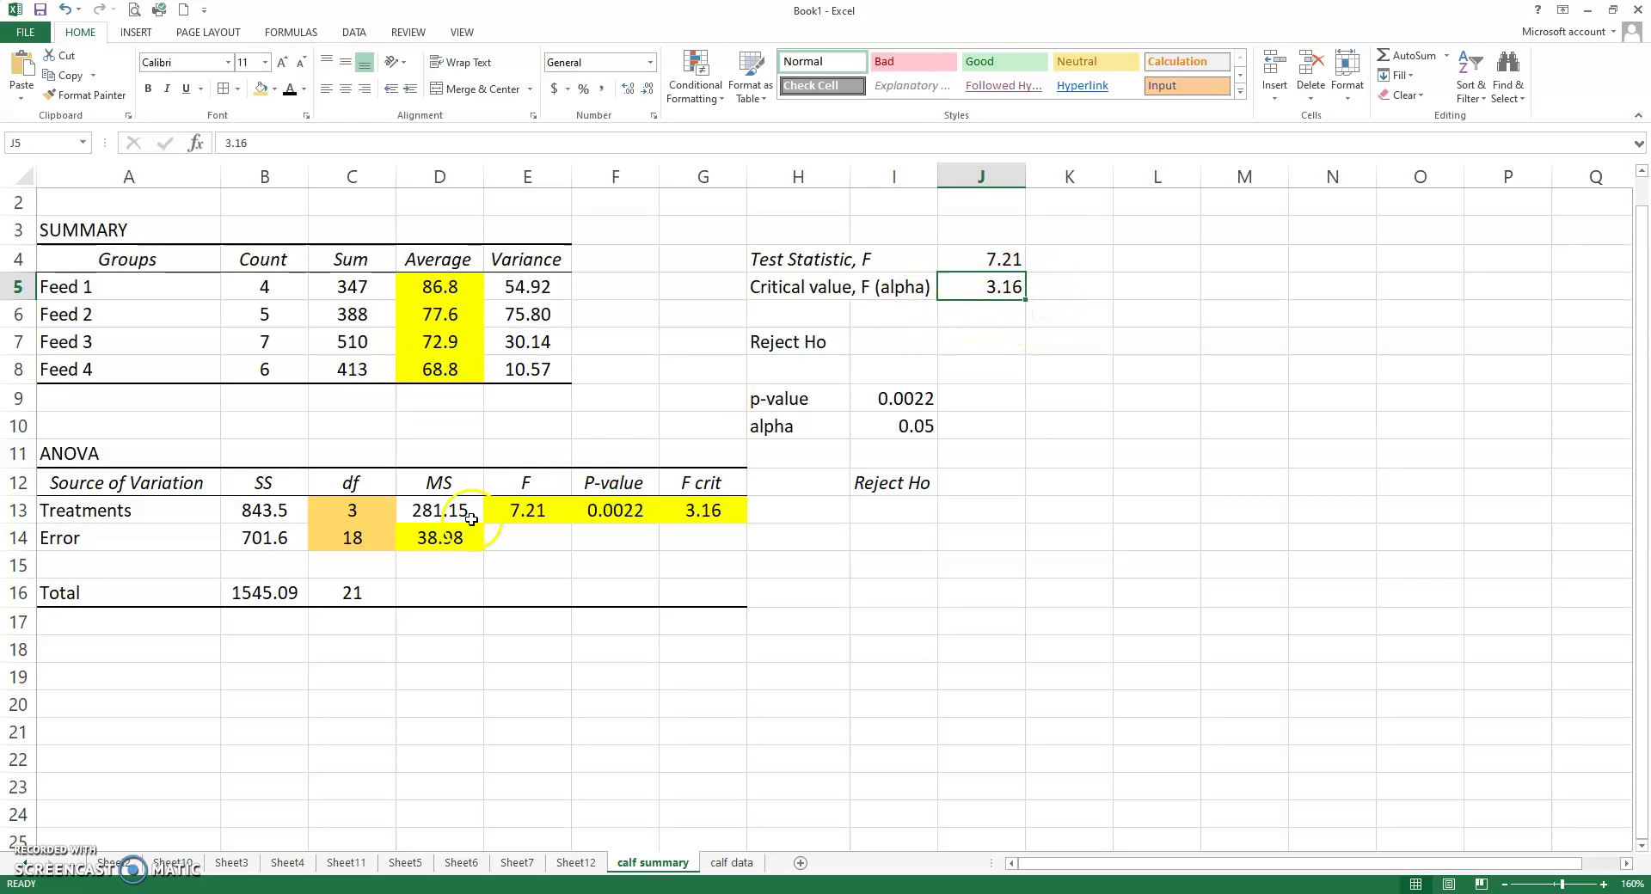
Check the treatment and error degrees of freedom, and total the four feed counts in B9 with =SUM(B5:B8)
{"action": "left_click_drag", "start_coordinate": [360, 512], "coordinate": [358, 537]}
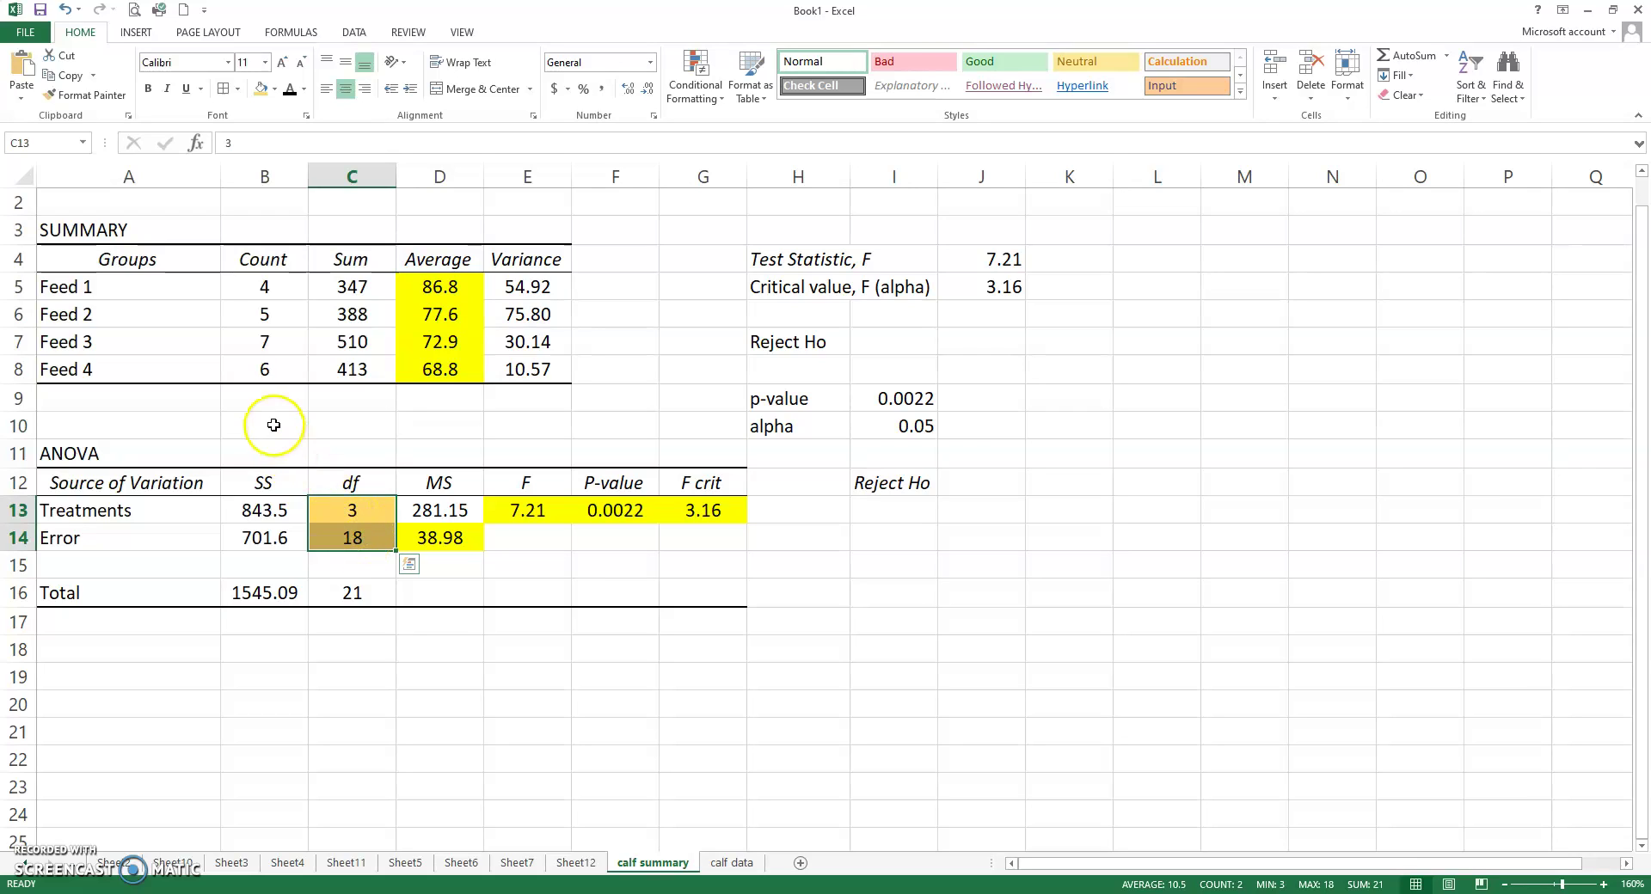
{"action": "left_click", "coordinate": [262, 399]}
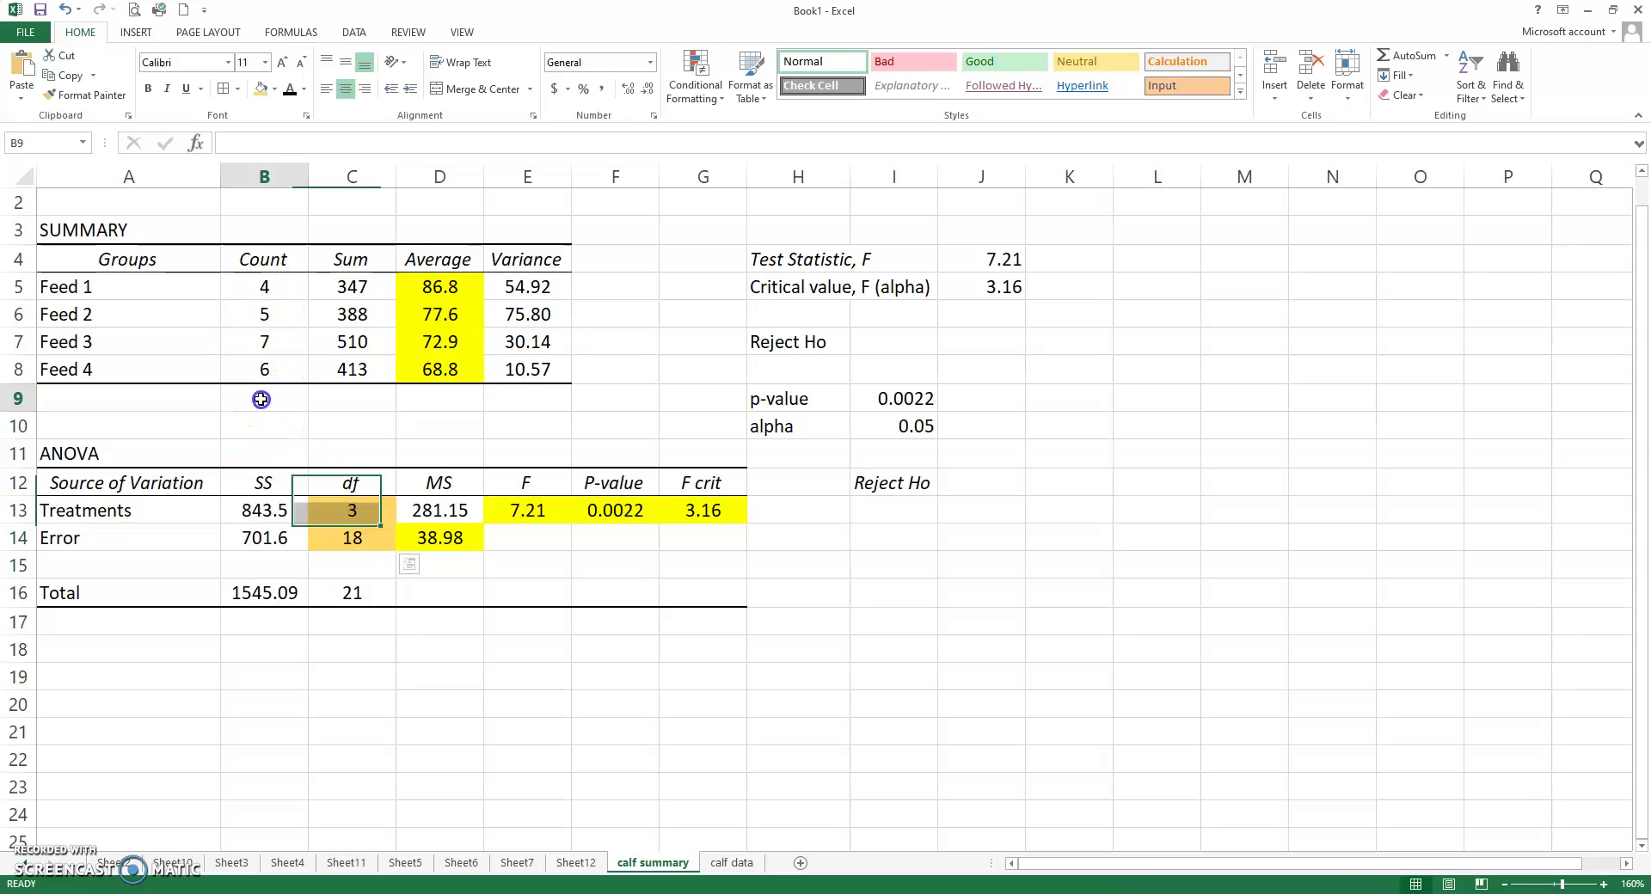
{"action": "left_click", "coordinate": [1411, 55]}
{"action": "key", "text": "ctrl+Return"}
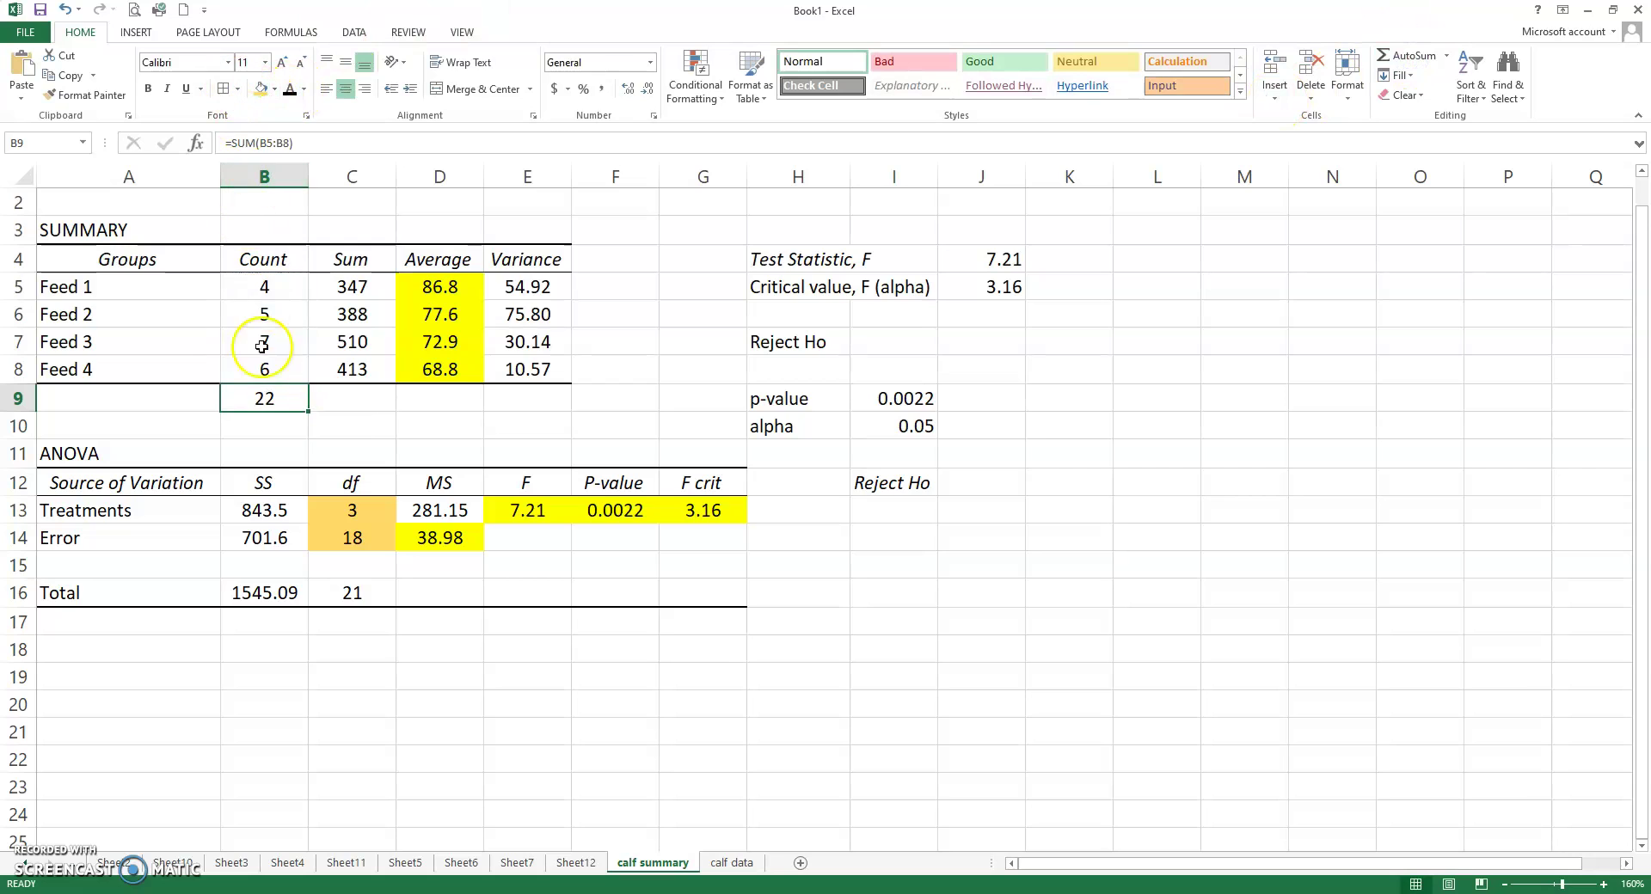
{"action": "left_click_drag", "start_coordinate": [272, 290], "coordinate": [271, 358]}
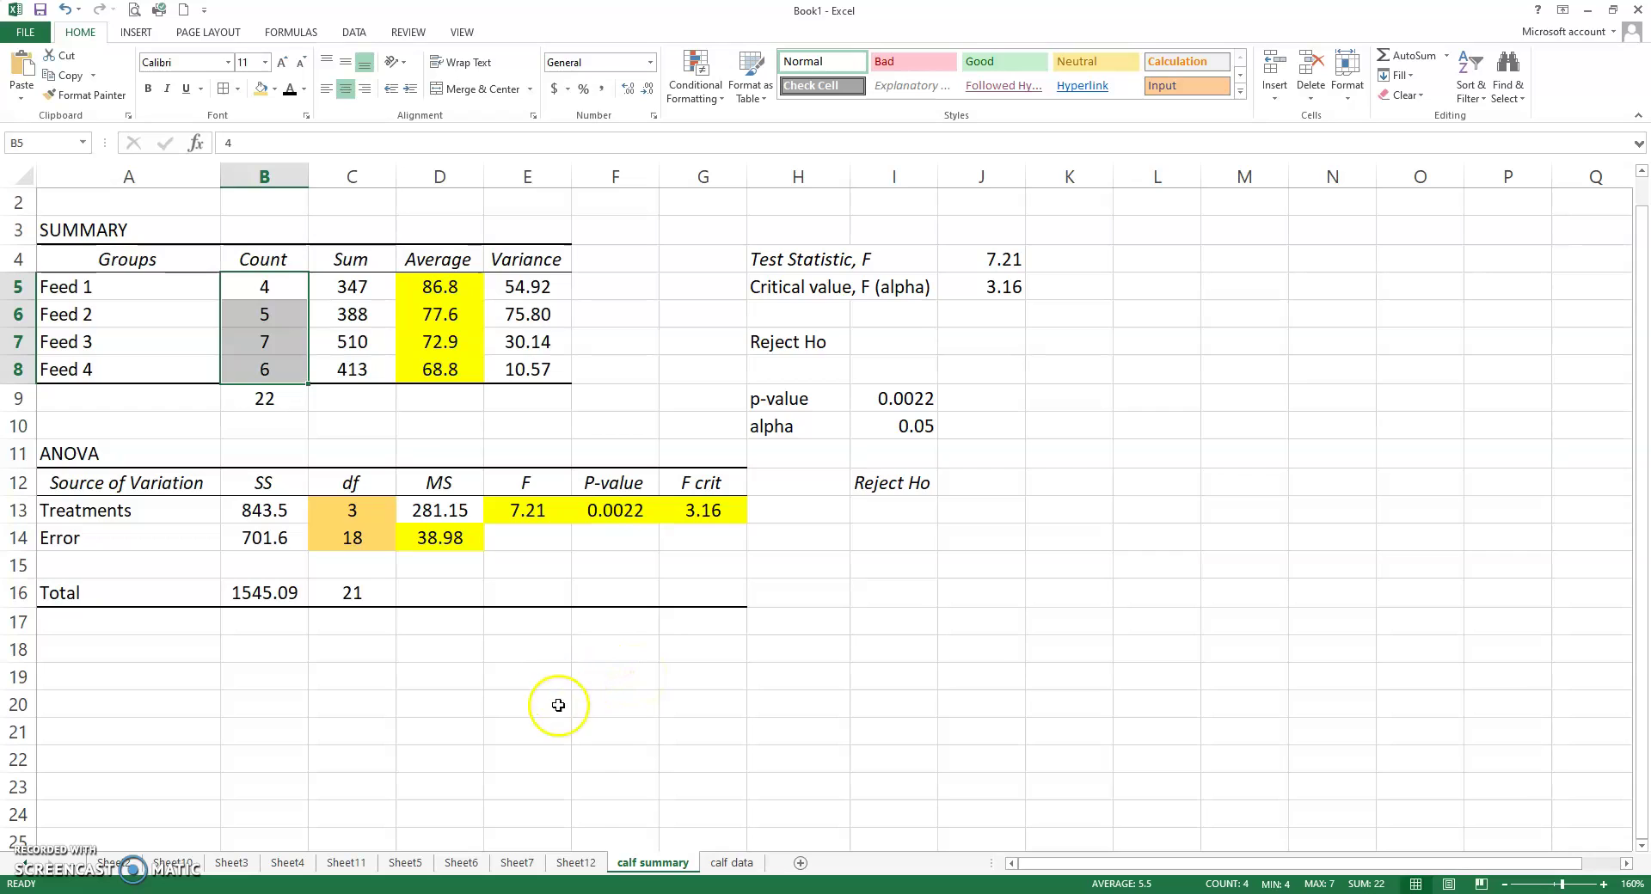
Open the calf data sheet and examine the Feed 1 to Feed 4 headings of the Calf Weight table
{"action": "left_click", "coordinate": [725, 867]}
{"action": "left_click", "coordinate": [675, 470]}
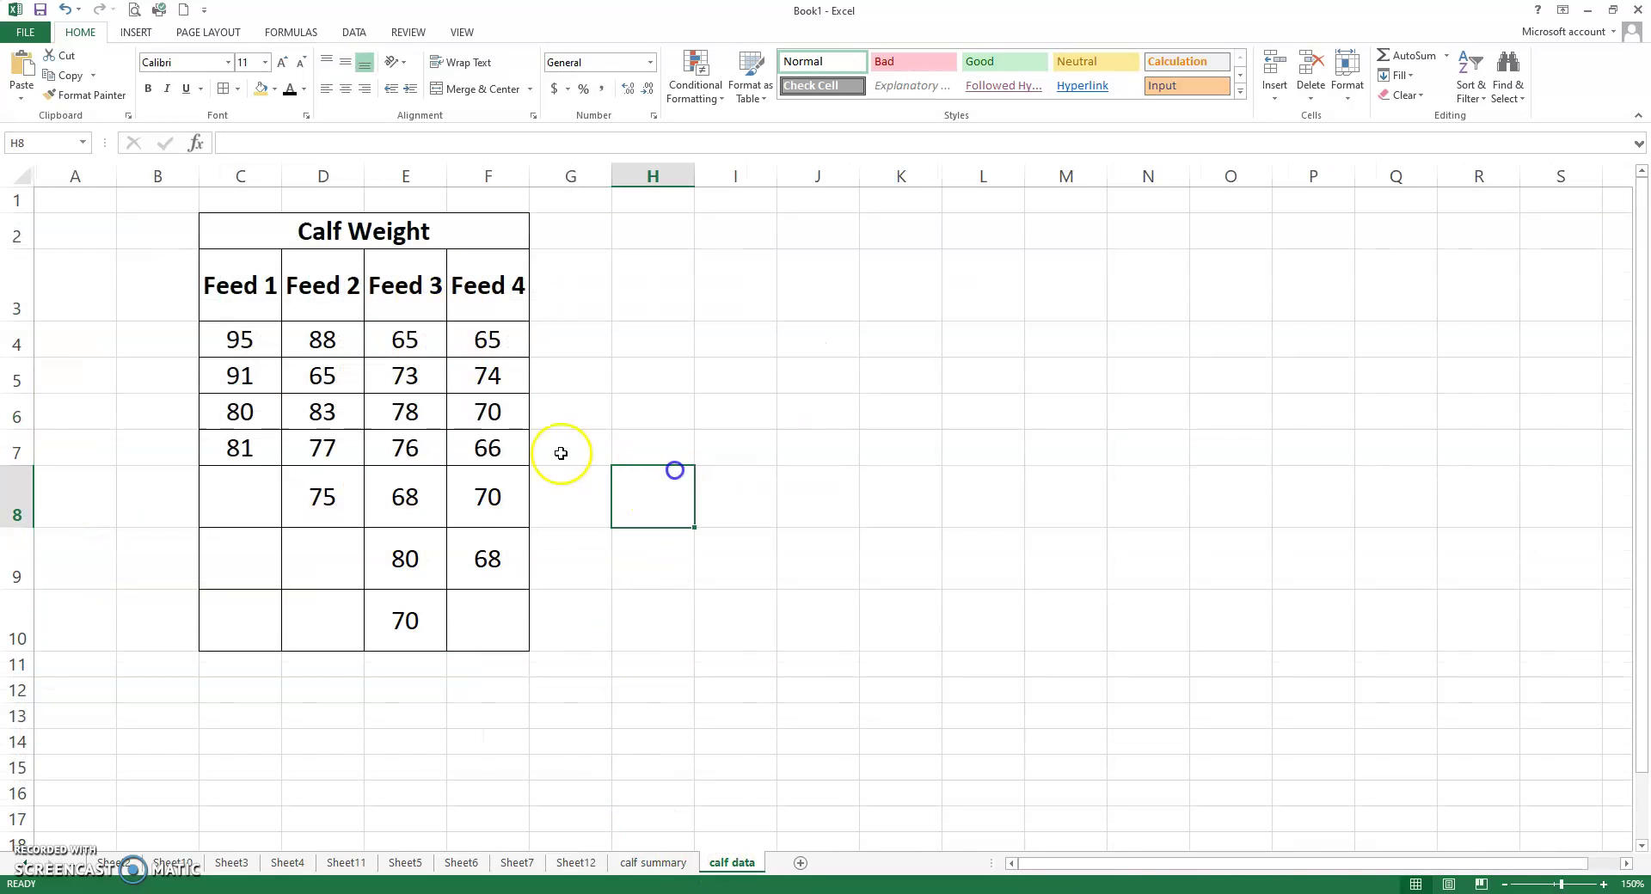
{"action": "left_click_drag", "start_coordinate": [248, 308], "coordinate": [450, 289]}
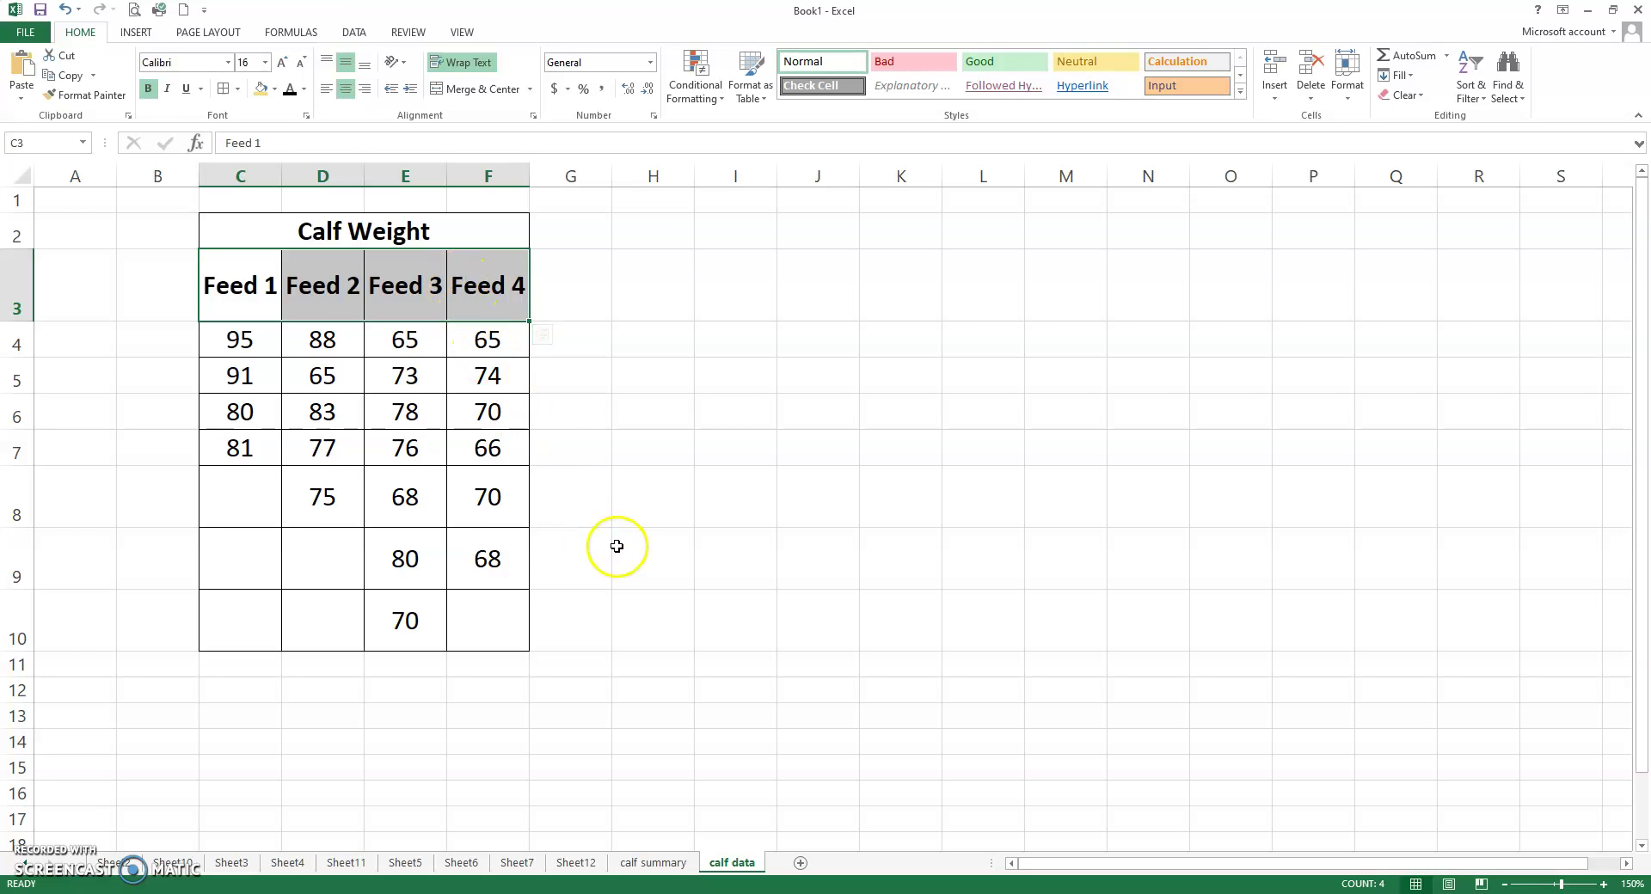
{"action": "left_click", "coordinate": [575, 693]}
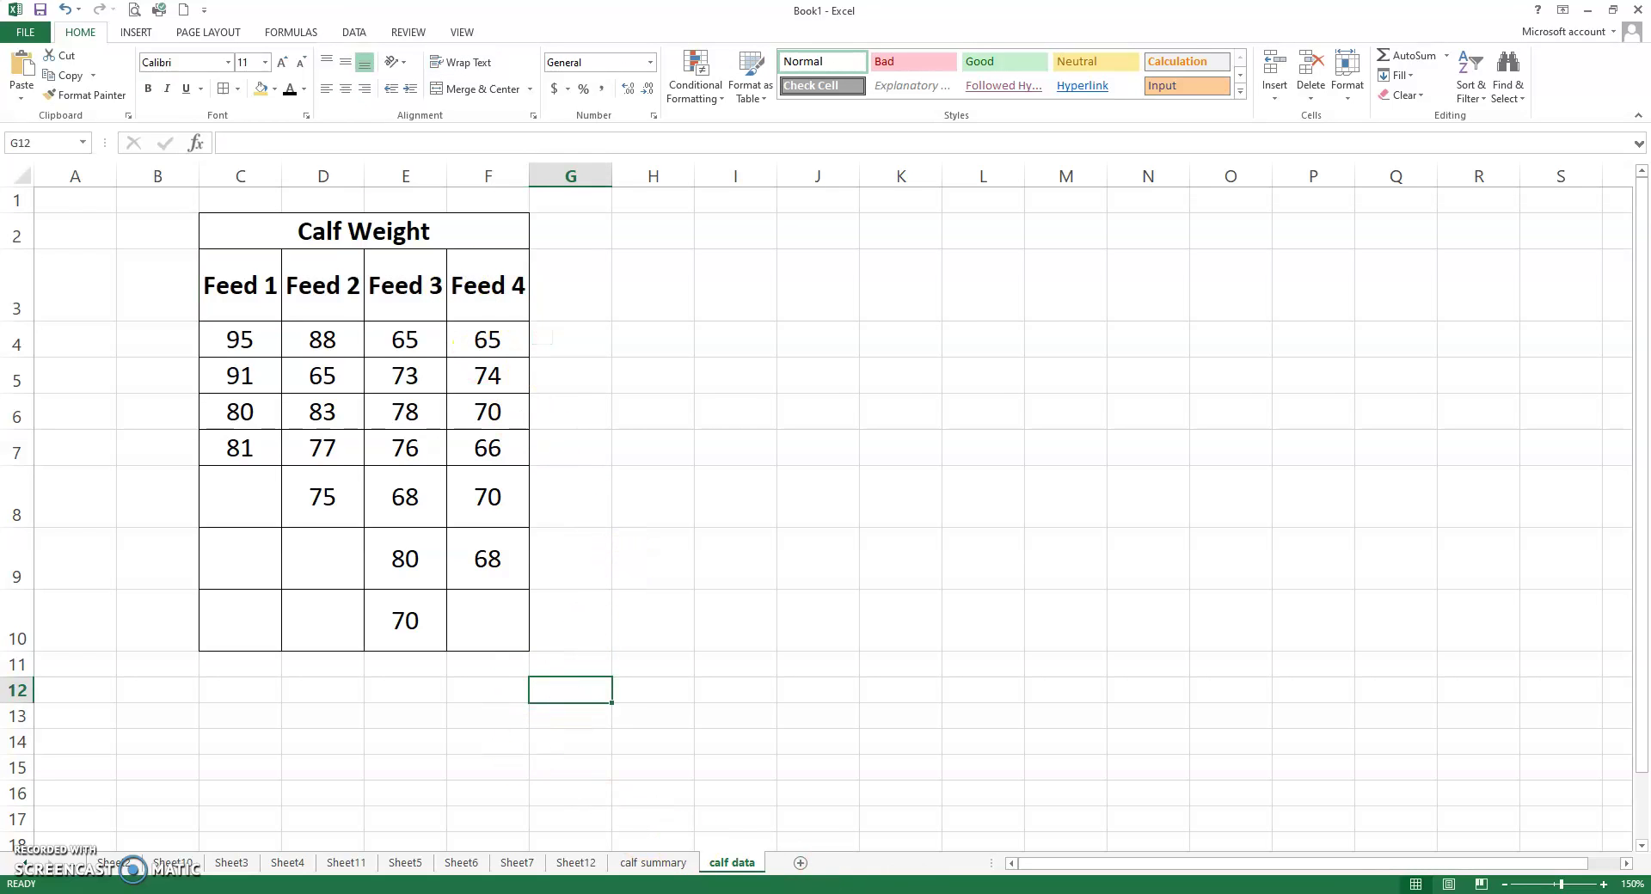
Switch to the Chapter 10 - ANOVA presentation in PowerPoint and look through slides 5 to 7, returning to the calf weight output on slide 6
{"action": "key", "text": "alt+Tab"}
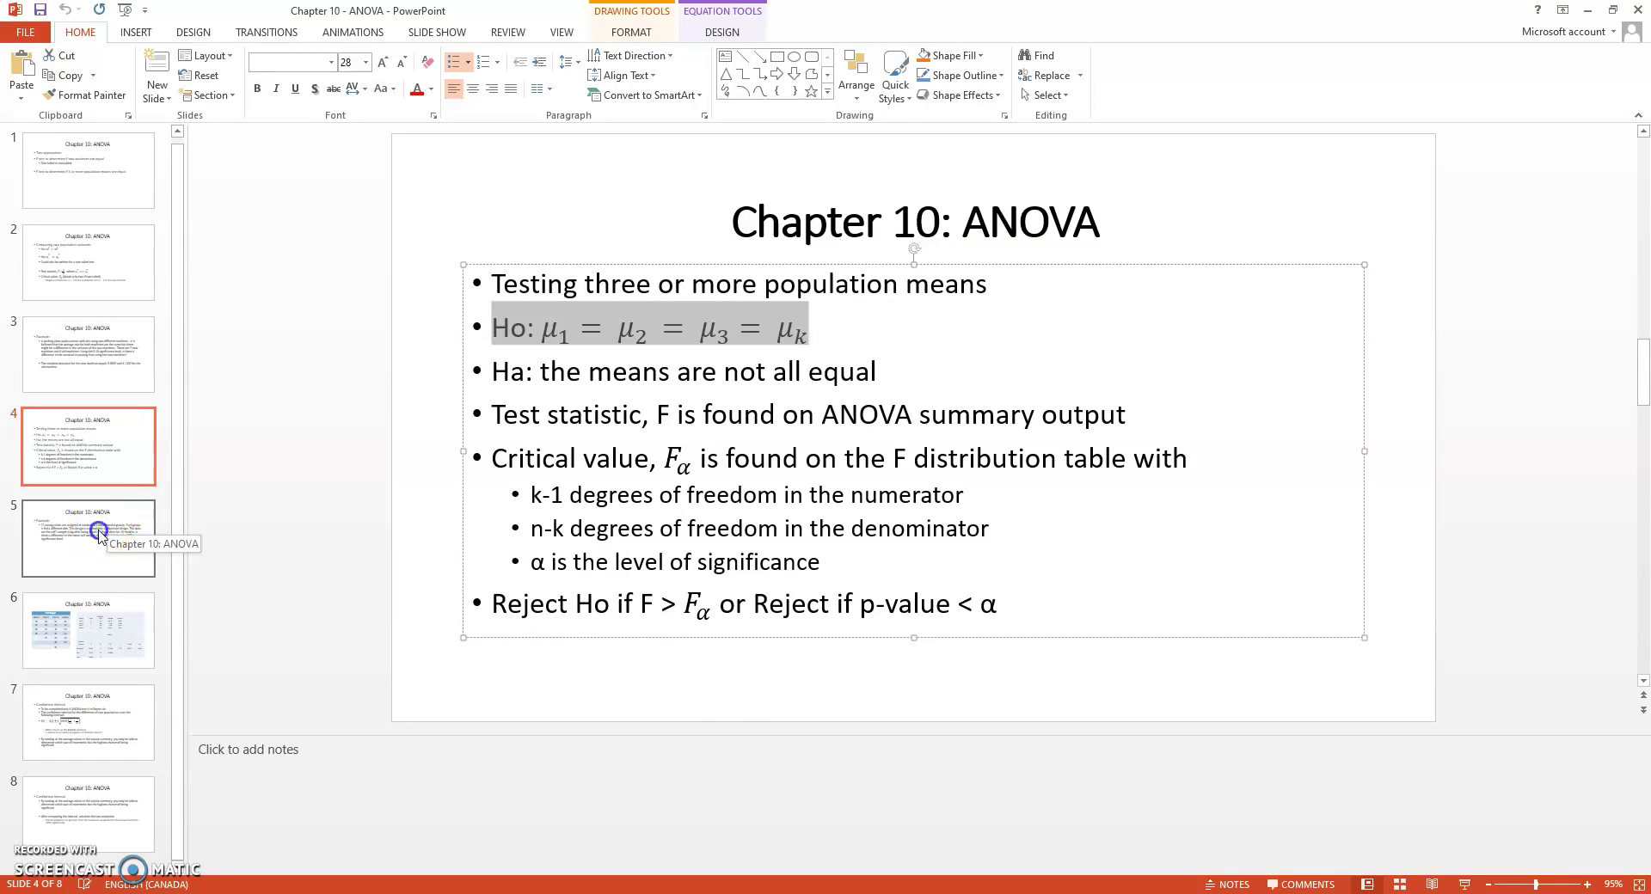
{"action": "left_click", "coordinate": [99, 535]}
{"action": "left_click", "coordinate": [86, 627]}
{"action": "left_click", "coordinate": [82, 708]}
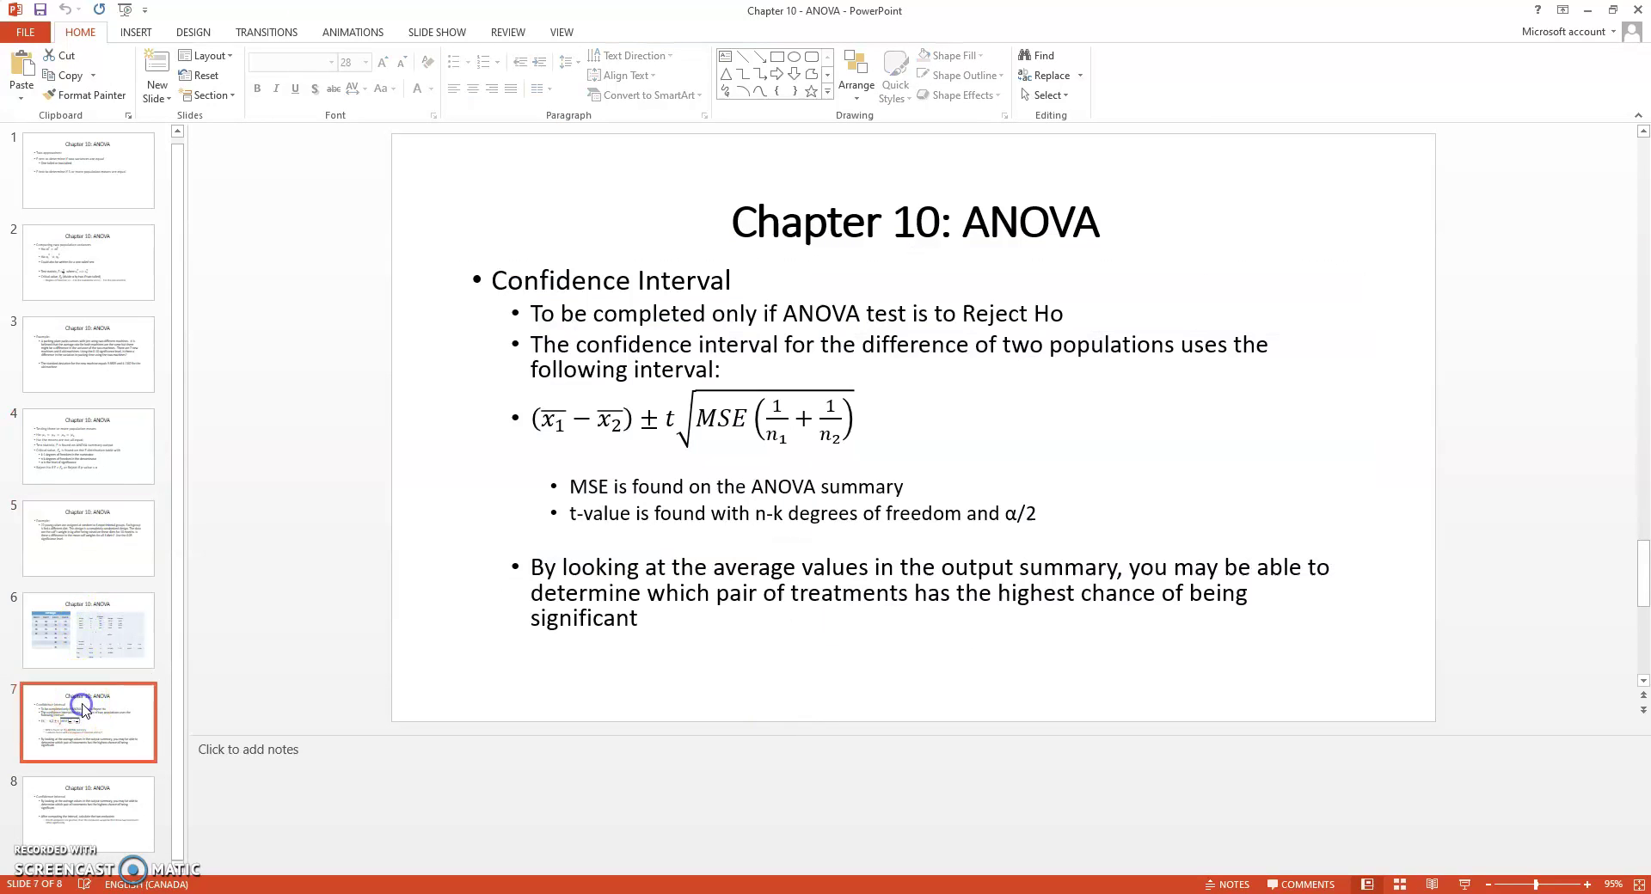
{"action": "left_click", "coordinate": [83, 612]}
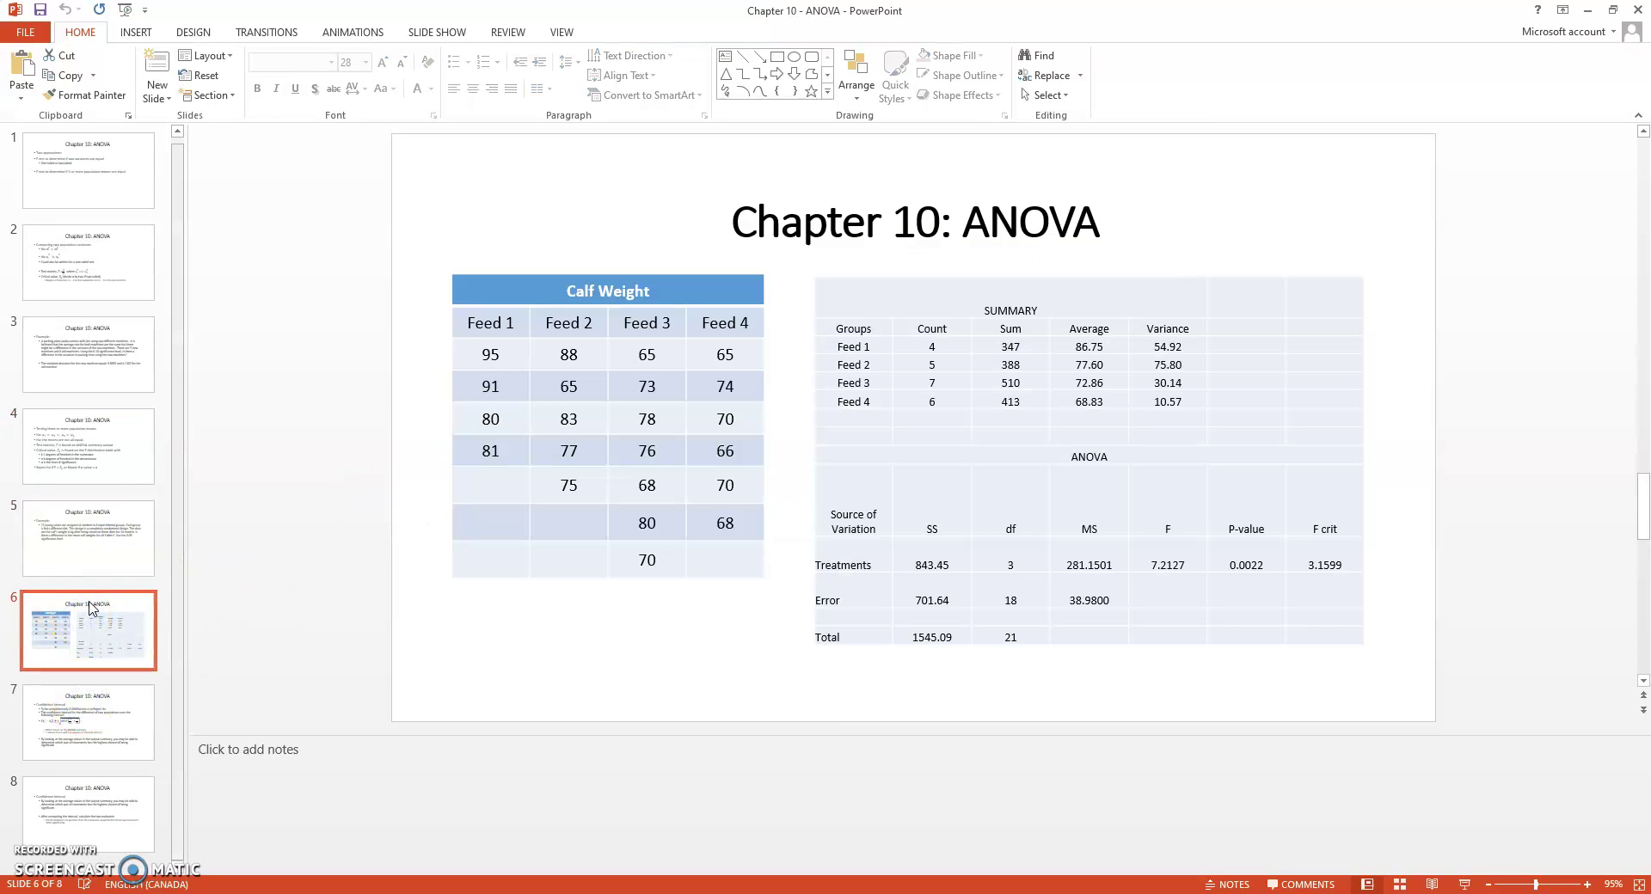